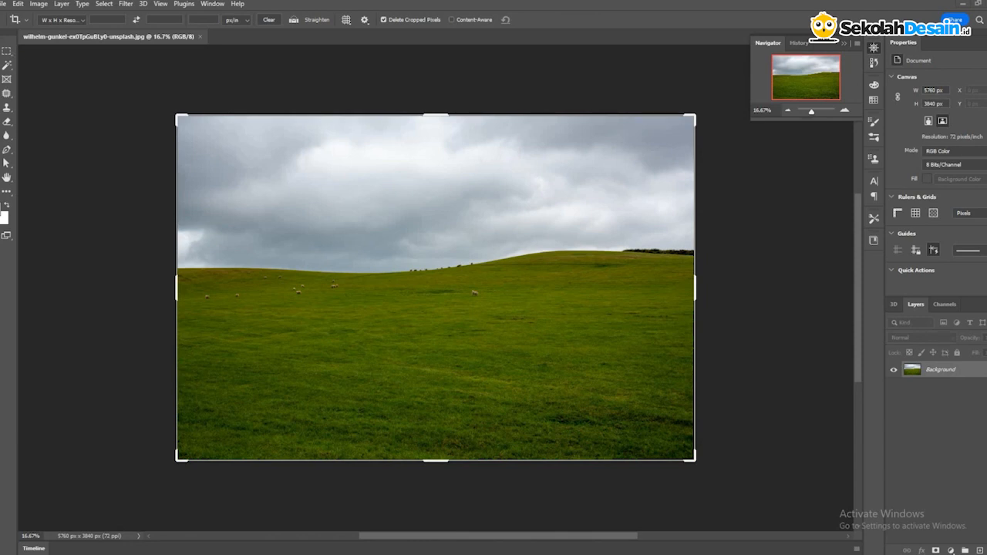
Convert the locked Background into a regular layer with the Move tool and undo its trial move
{"action": "left_click", "coordinate": [1, 33]}
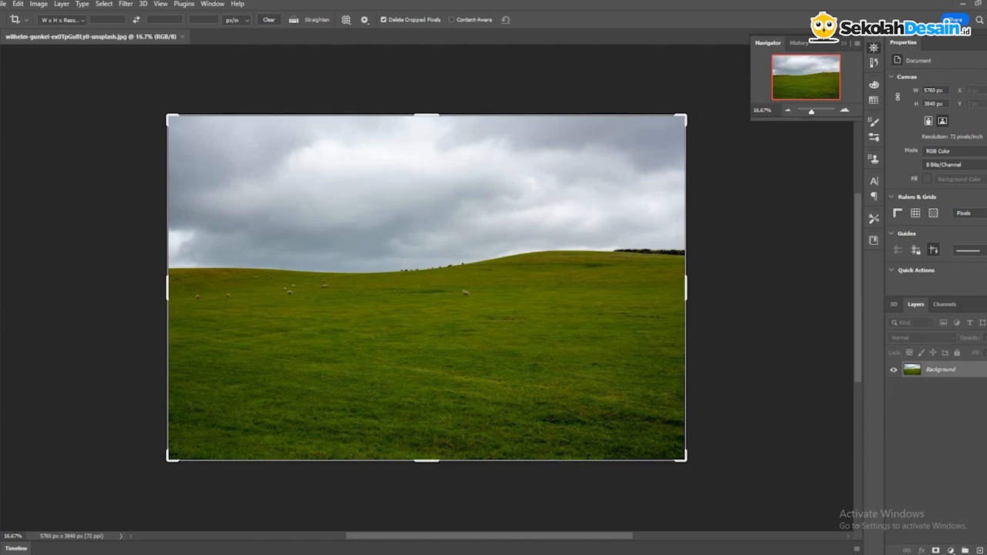
{"action": "left_click", "coordinate": [2, 32]}
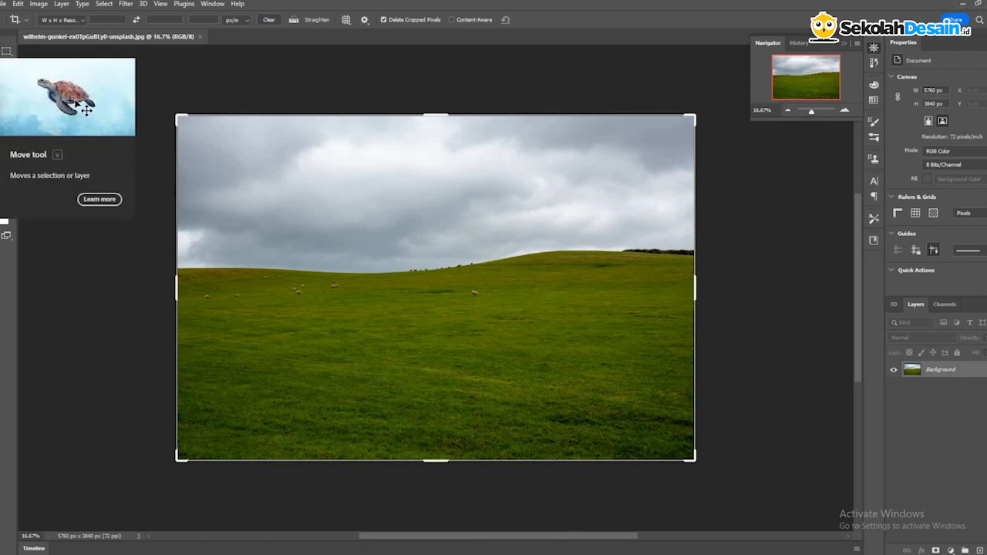
{"action": "left_click", "coordinate": [1, 51]}
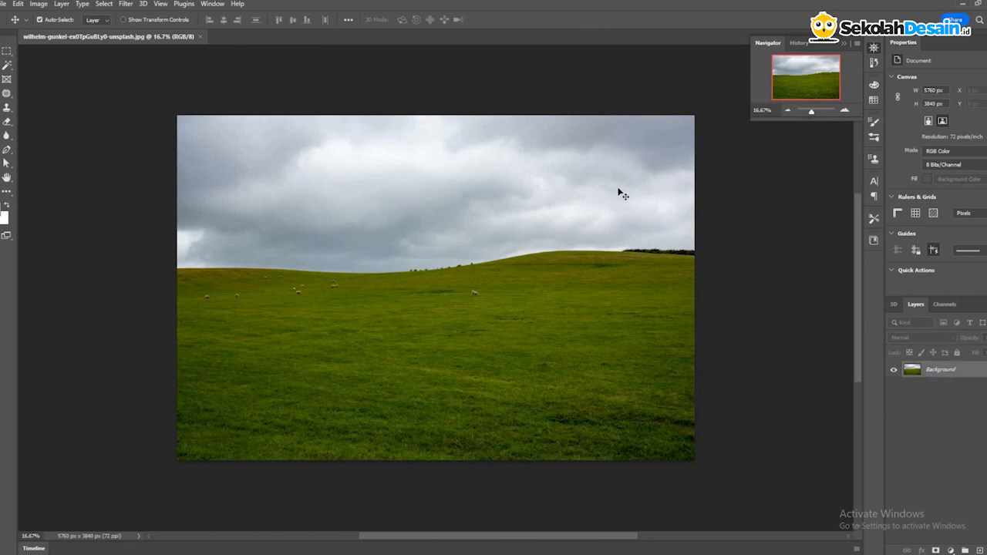
{"action": "left_click_drag", "start_coordinate": [483, 309], "coordinate": [506, 323]}
{"action": "left_click", "coordinate": [583, 234]}
{"action": "left_click_drag", "start_coordinate": [349, 223], "coordinate": [367, 318]}
{"action": "key", "text": "ctrl+z"}
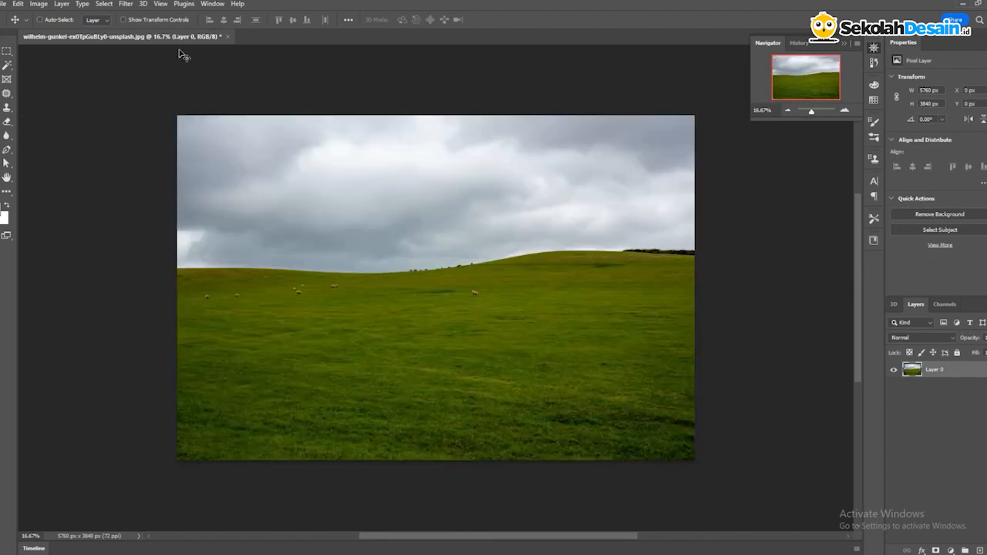
Enable Auto-Select for the Move tool, shift the landscape layer across the canvas, and marquee over the exposed transparent area
{"action": "left_click", "coordinate": [61, 21]}
{"action": "left_click_drag", "start_coordinate": [463, 257], "coordinate": [370, 185]}
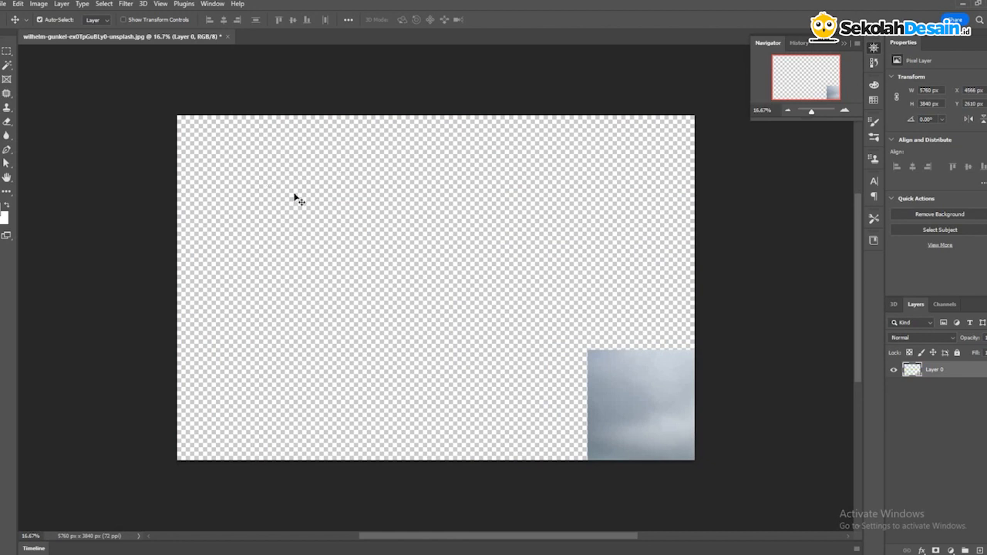
{"action": "left_click_drag", "start_coordinate": [260, 175], "coordinate": [369, 270]}
{"action": "left_click_drag", "start_coordinate": [368, 221], "coordinate": [331, 334]}
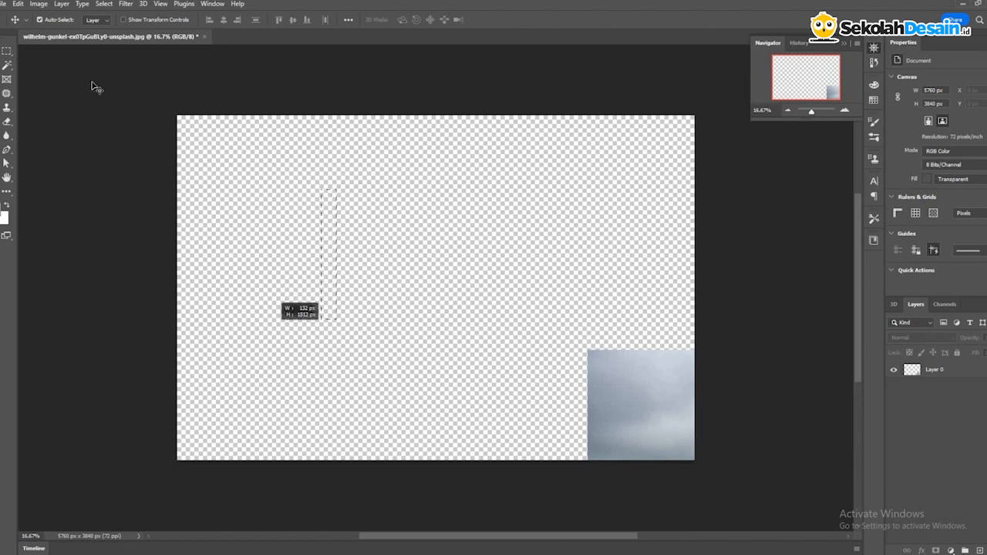
Disable Auto-Select and try moving content on the canvas while no layer is selected, dismissing the alerts
{"action": "left_click", "coordinate": [39, 20]}
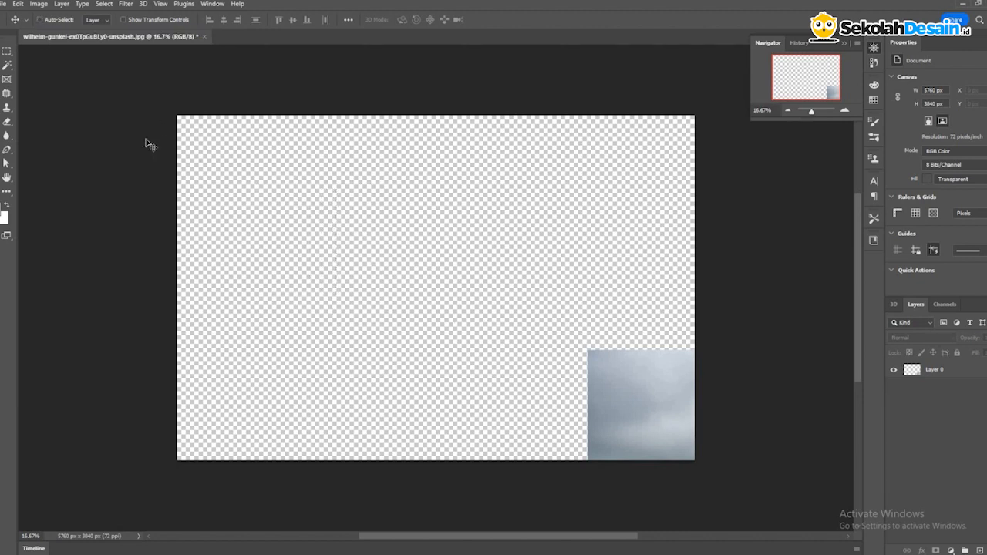
{"action": "left_click", "coordinate": [450, 216]}
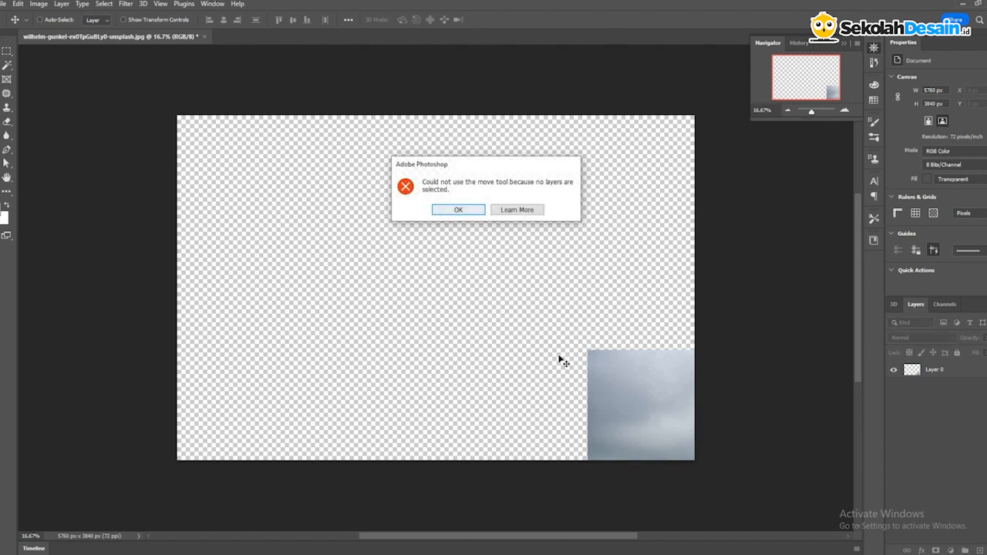
{"action": "key", "text": "Return"}
{"action": "left_click", "coordinate": [508, 294]}
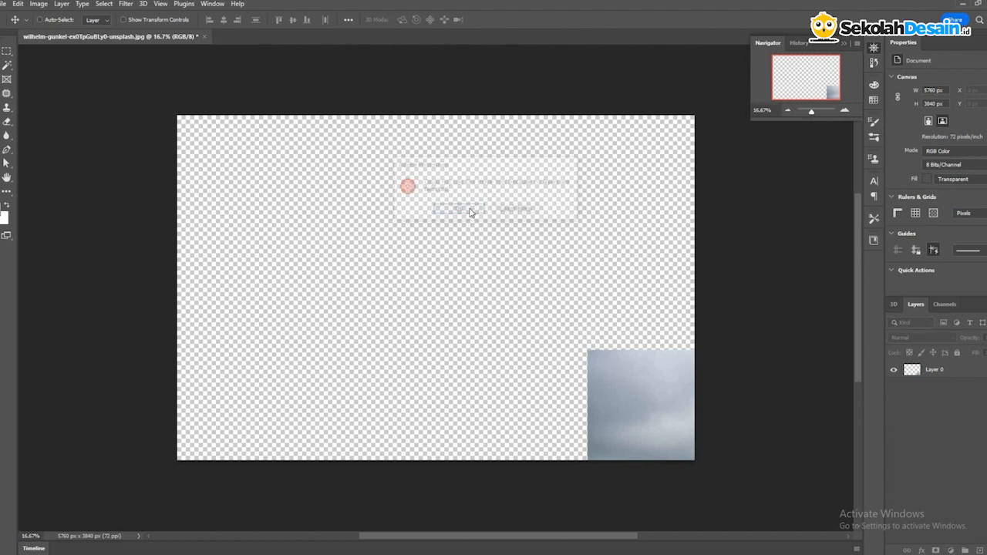
{"action": "key", "text": "Return"}
Select Layer 0, reposition it on the canvas with the Move tool, and undo its moves
{"action": "left_click", "coordinate": [949, 369]}
{"action": "left_click_drag", "start_coordinate": [251, 230], "coordinate": [381, 201]}
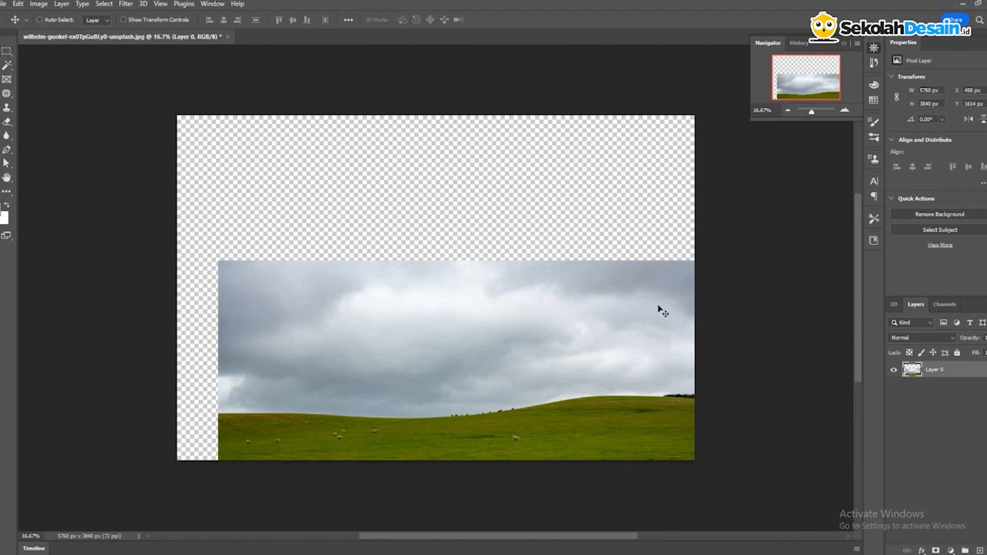
{"action": "key", "text": "ctrl+z"}
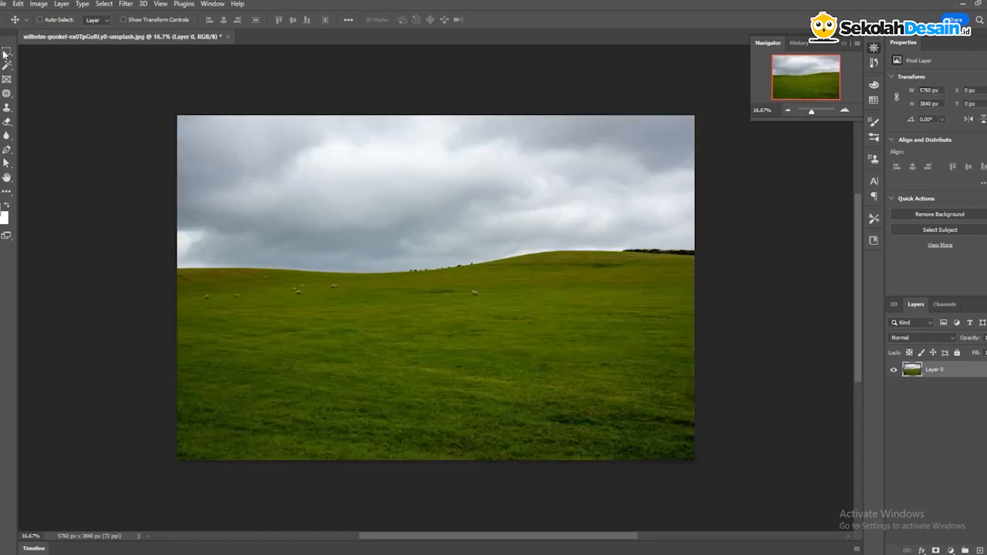
Add a white artboard about 5724 × 3840 px beside the landscape image with the Artboard tool
{"action": "right_click", "coordinate": [6, 51]}
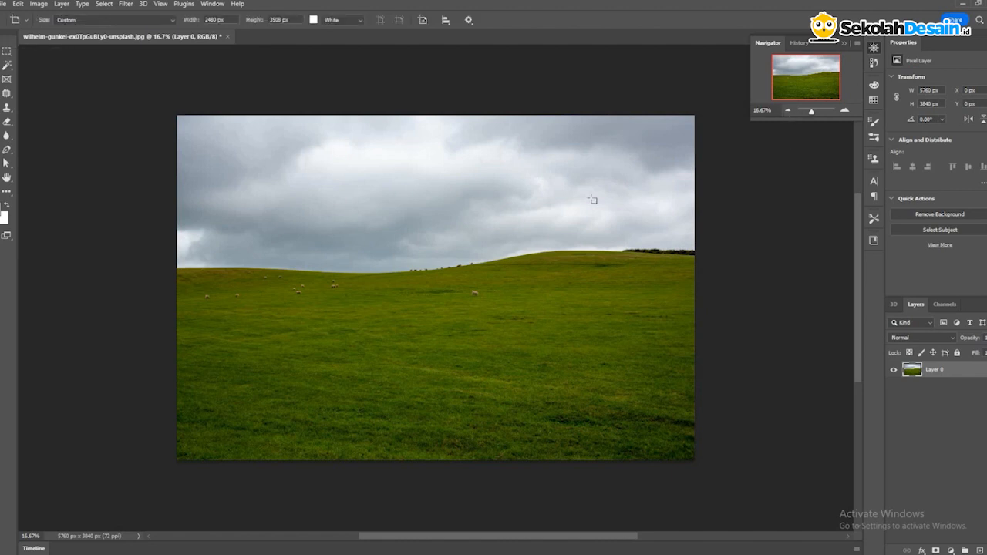
{"action": "key", "text": "ctrl+minus"}
{"action": "key", "text": "ctrl+minus"}
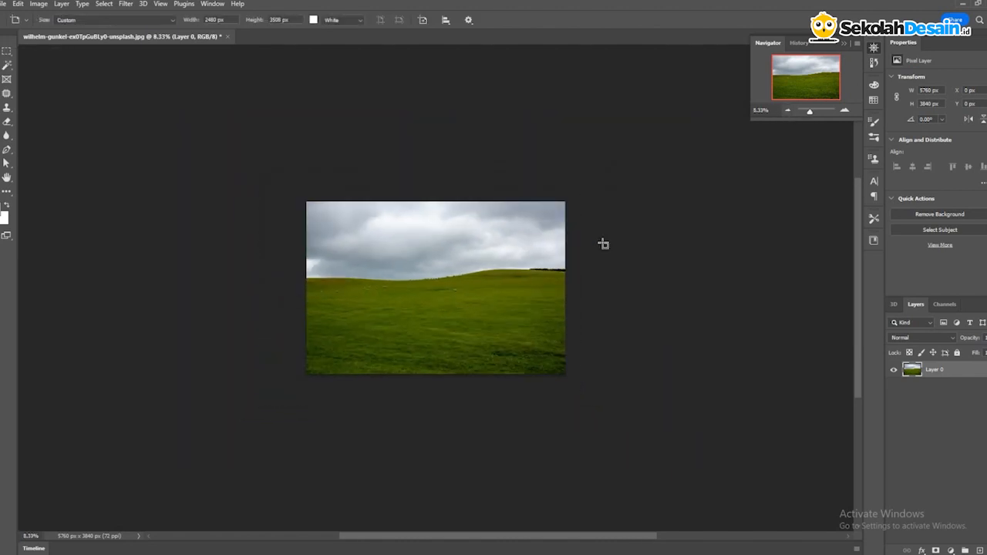
{"action": "left_click_drag", "start_coordinate": [599, 192], "coordinate": [832, 376]}
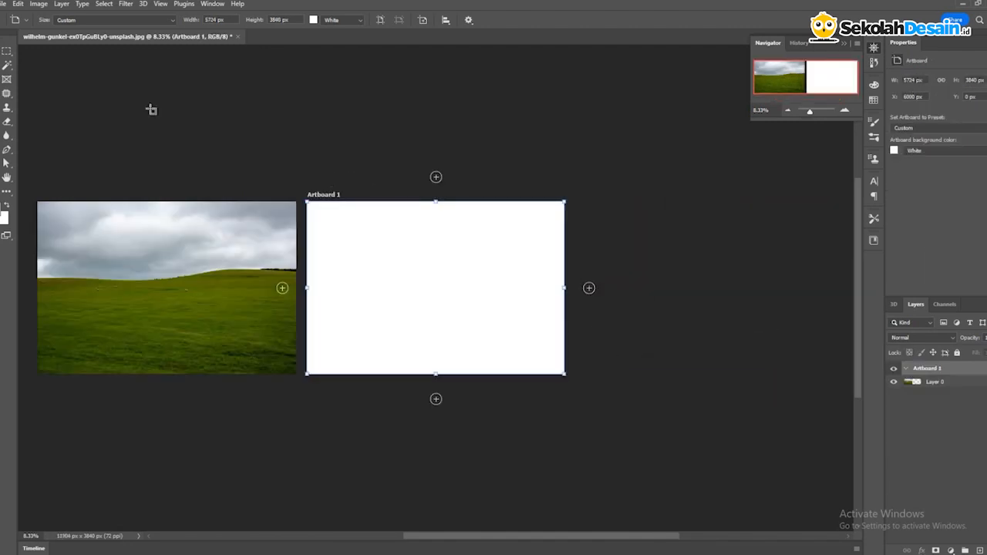
Draw a rectangular marquee selection about 2934 × 1842 px across the landscape's horizon and deselect it
{"action": "right_click", "coordinate": [5, 52]}
{"action": "left_click", "coordinate": [30, 52]}
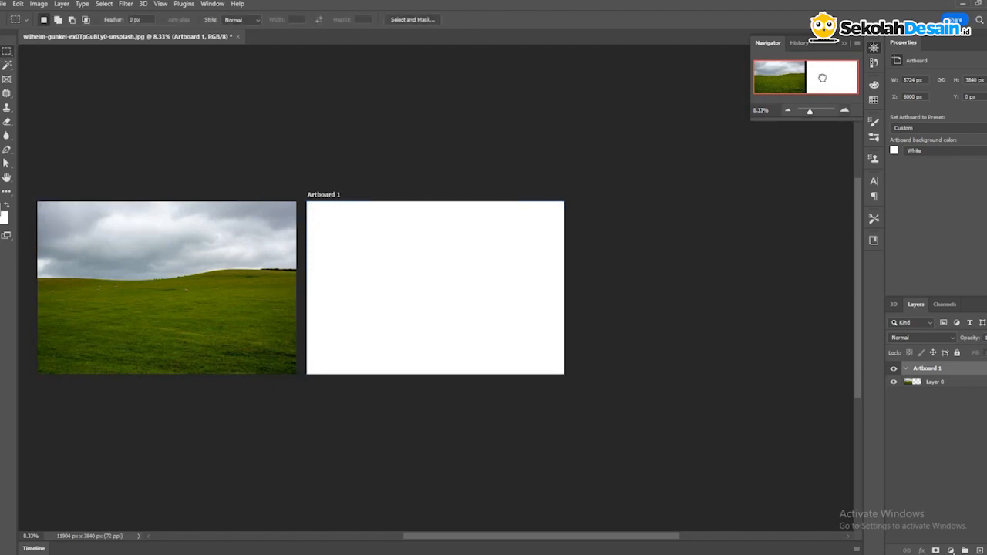
{"action": "key", "text": "ctrl+plus"}
{"action": "key", "text": "ctrl+plus"}
{"action": "left_click_drag", "start_coordinate": [191, 134], "coordinate": [337, 134]}
{"action": "left_click_drag", "start_coordinate": [100, 133], "coordinate": [333, 117]}
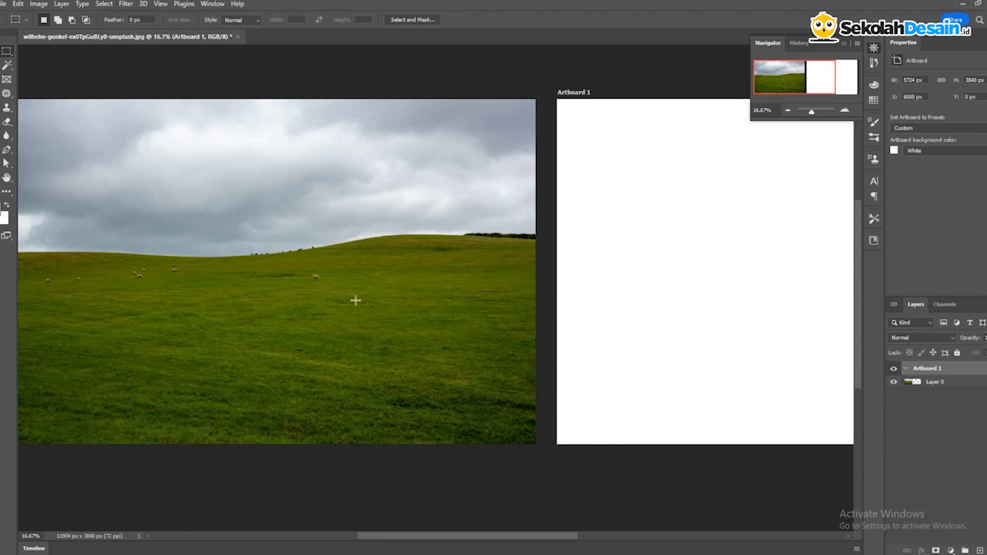
{"action": "left_click_drag", "start_coordinate": [211, 176], "coordinate": [474, 340]}
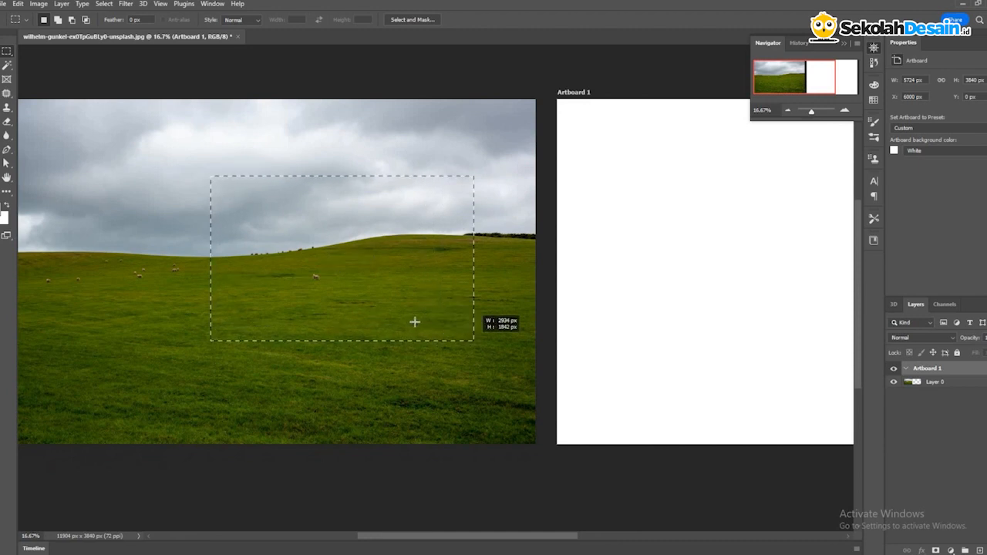
{"action": "left_click_drag", "start_coordinate": [415, 321], "coordinate": [443, 321]}
{"action": "key", "text": "ctrl+d"}
Draw an elliptical marquee selection over the middle of the landscape and deselect it
{"action": "right_click", "coordinate": [7, 52]}
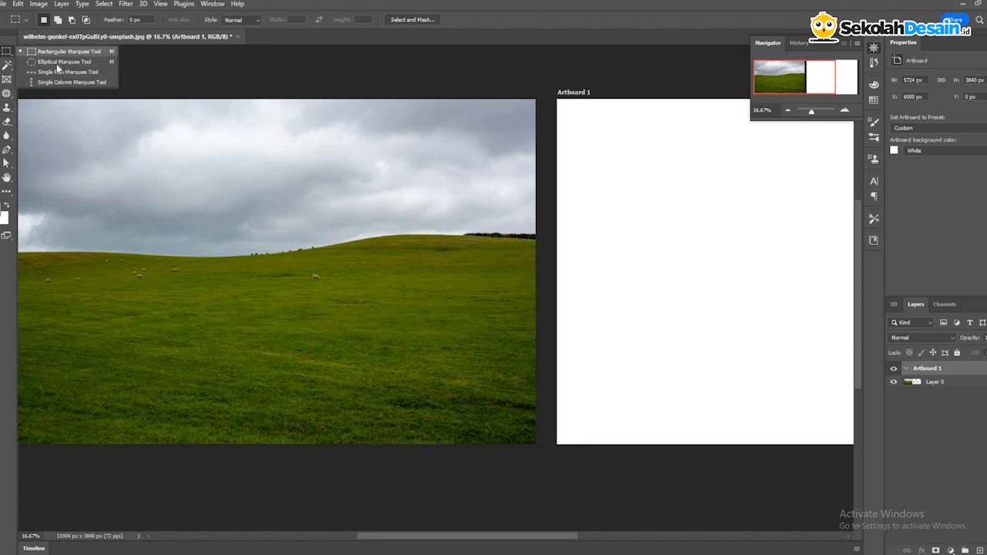
{"action": "left_click", "coordinate": [58, 63]}
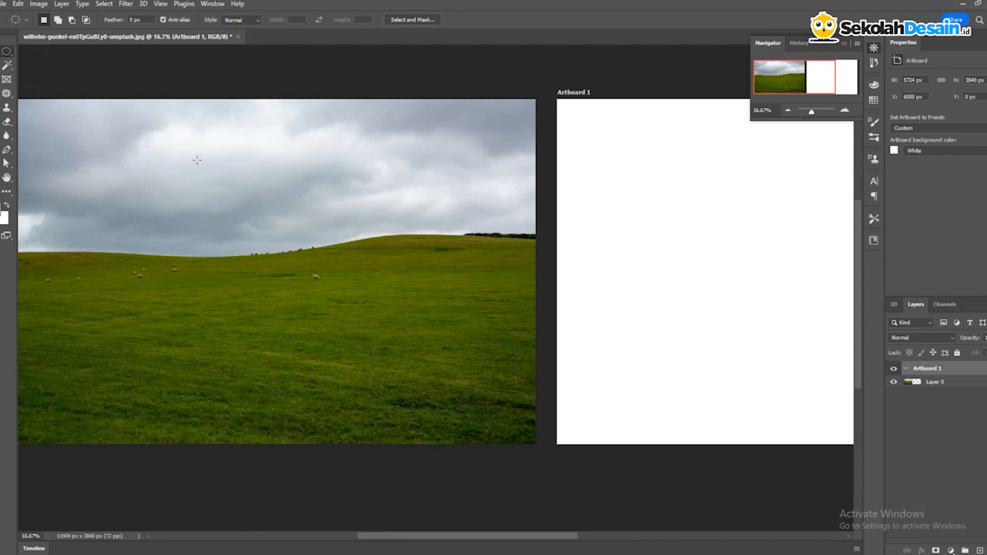
{"action": "left_click_drag", "start_coordinate": [210, 152], "coordinate": [468, 346]}
{"action": "key", "text": "ctrl+d"}
Make single-row selections across the landscape near the horizon with the Single Row Marquee tool, deselecting each one
{"action": "right_click", "coordinate": [6, 54]}
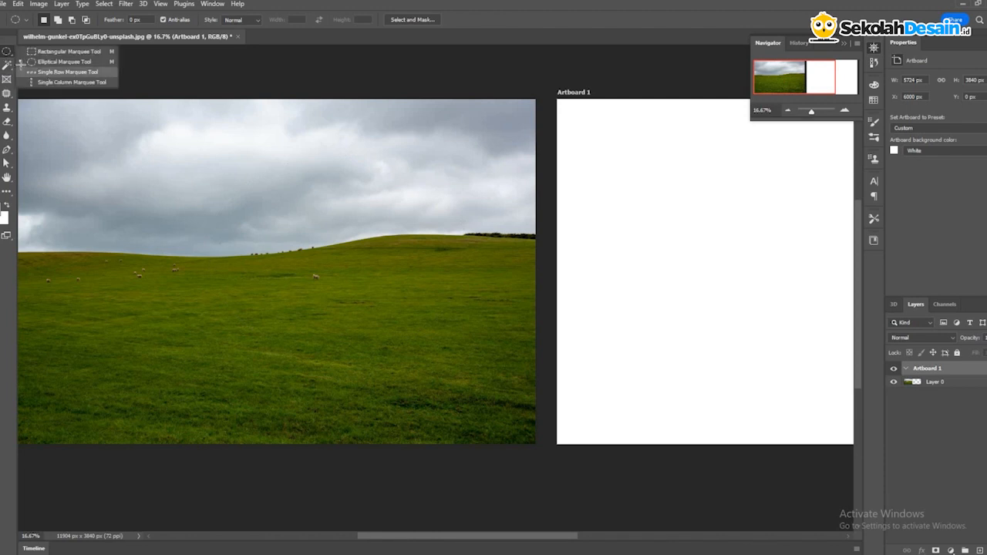
{"action": "left_click", "coordinate": [54, 81]}
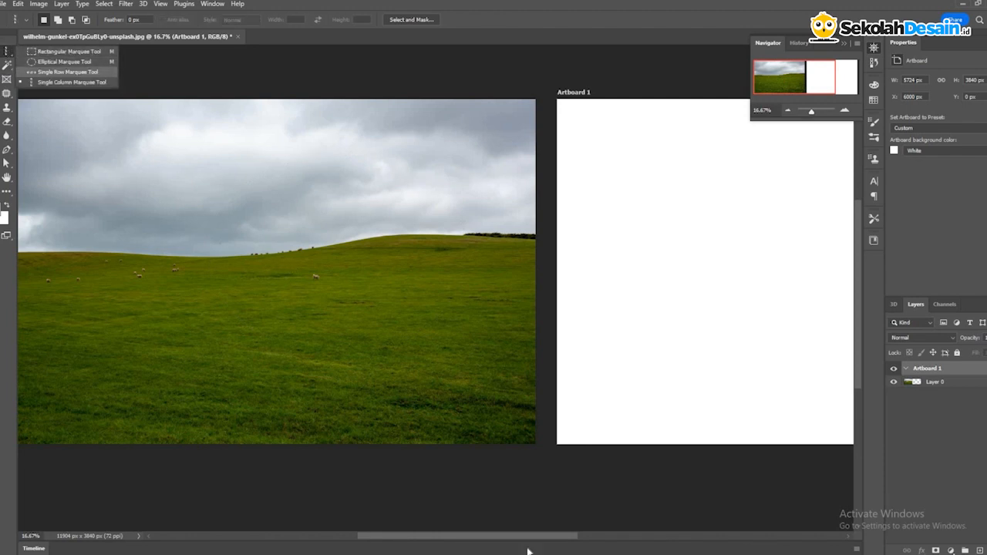
{"action": "left_click", "coordinate": [68, 72]}
{"action": "scroll", "coordinate": [337, 334], "scroll_direction": "left", "scroll_amount": 5}
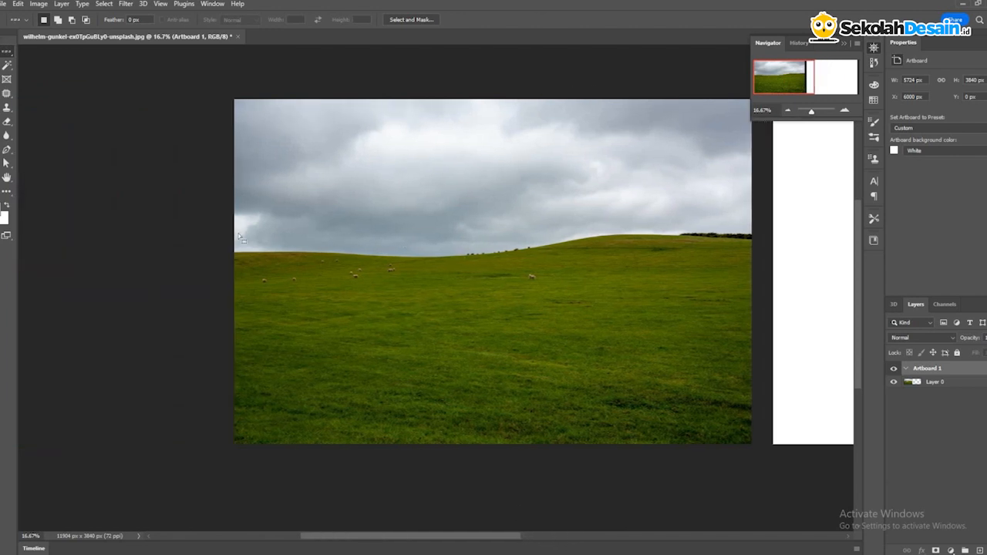
{"action": "left_click_drag", "start_coordinate": [459, 262], "coordinate": [455, 258]}
{"action": "key", "text": "ctrl+d"}
{"action": "left_click", "coordinate": [334, 246]}
{"action": "key", "text": "ctrl+d"}
Make vertical one-pixel selections at several places in the landscape with the Single Column Marquee tool
{"action": "right_click", "coordinate": [5, 54]}
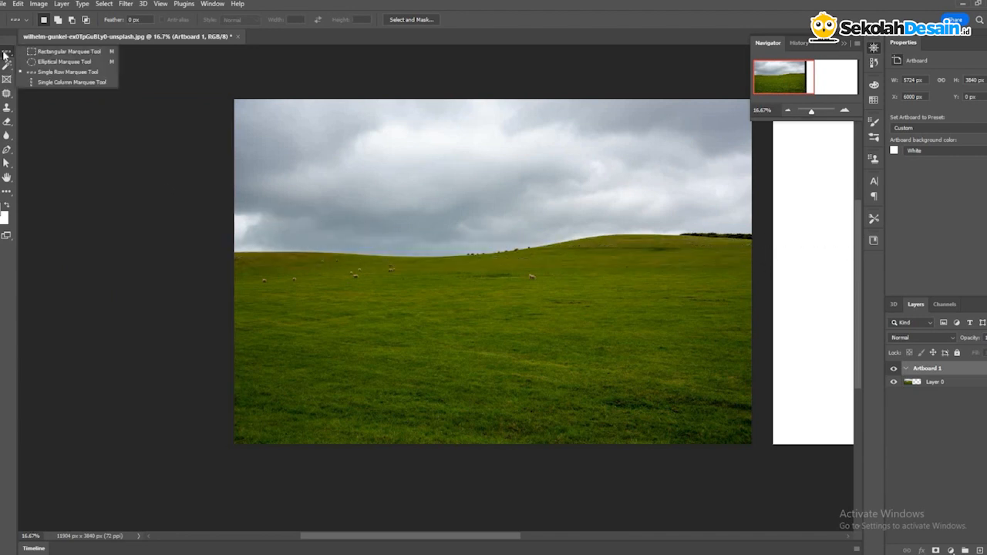
{"action": "left_click", "coordinate": [33, 82]}
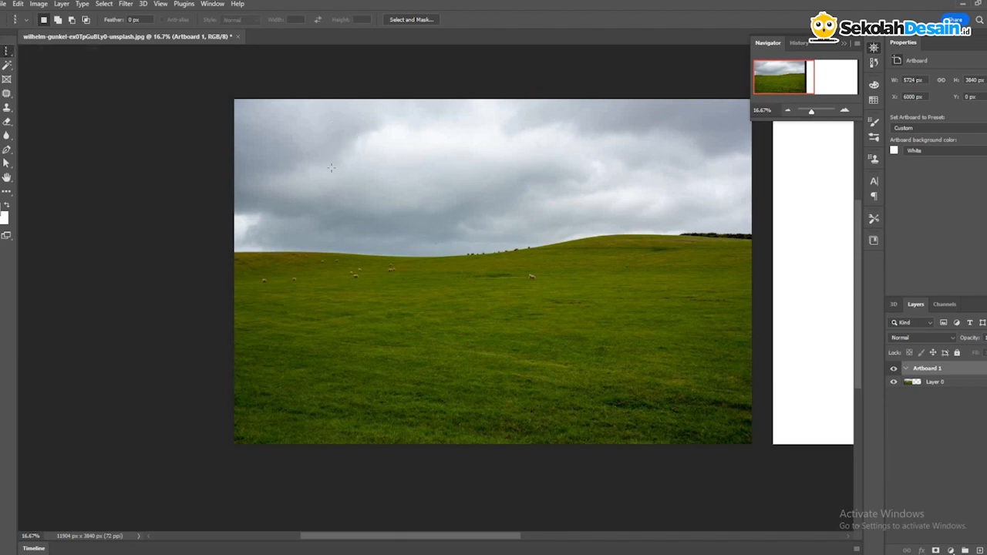
{"action": "left_click_drag", "start_coordinate": [335, 229], "coordinate": [605, 224]}
{"action": "left_click_drag", "start_coordinate": [697, 285], "coordinate": [680, 290]}
Draw a freehand selection over the sky and grass with the Lasso tool and deselect it
{"action": "left_click", "coordinate": [1, 66]}
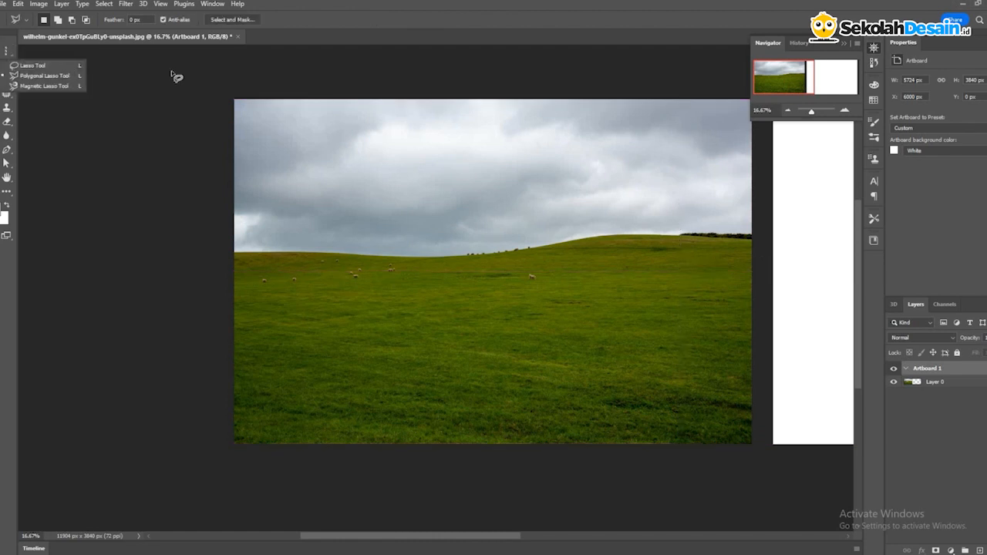
{"action": "left_click", "coordinate": [255, 105]}
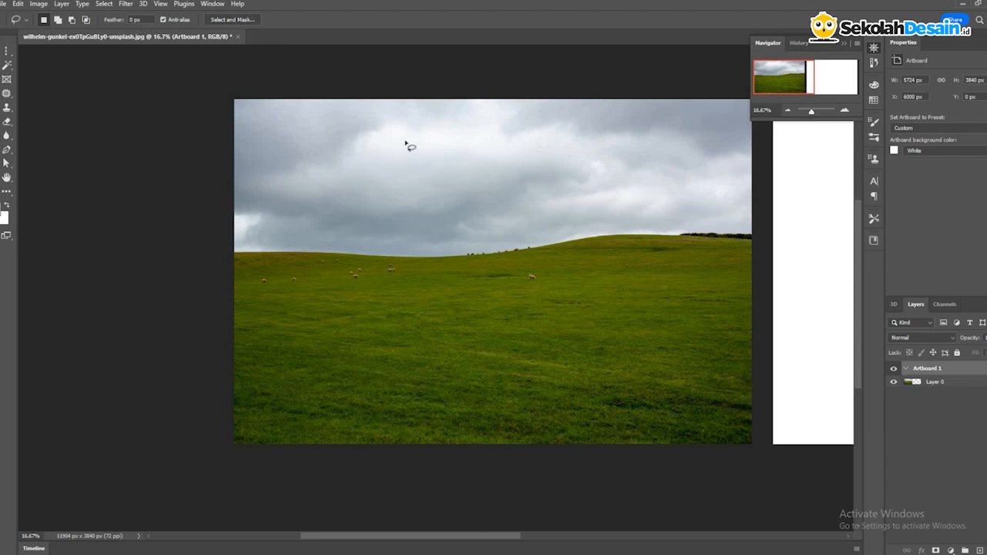
{"action": "mouse_move", "coordinate": [290, 269]}
{"action": "left_mouse_down"}
{"action": "mouse_move", "coordinate": [520, 325]}
{"action": "mouse_move", "coordinate": [558, 295]}
{"action": "mouse_move", "coordinate": [573, 246]}
{"action": "mouse_move", "coordinate": [549, 212]}
{"action": "mouse_move", "coordinate": [405, 143]}
{"action": "left_mouse_up"}
{"action": "key", "text": "ctrl+d"}
Outline a closed, straight-sided area spanning the sky and grass with the Polygonal Lasso tool and deselect it
{"action": "right_click", "coordinate": [14, 77]}
{"action": "left_click", "coordinate": [17, 76]}
{"action": "left_click", "coordinate": [287, 252]}
{"action": "left_click", "coordinate": [307, 189]}
{"action": "left_click", "coordinate": [467, 216]}
{"action": "left_click", "coordinate": [543, 216]}
{"action": "left_click", "coordinate": [563, 276]}
{"action": "left_click", "coordinate": [348, 280]}
{"action": "left_click", "coordinate": [292, 278]}
{"action": "left_click", "coordinate": [288, 253]}
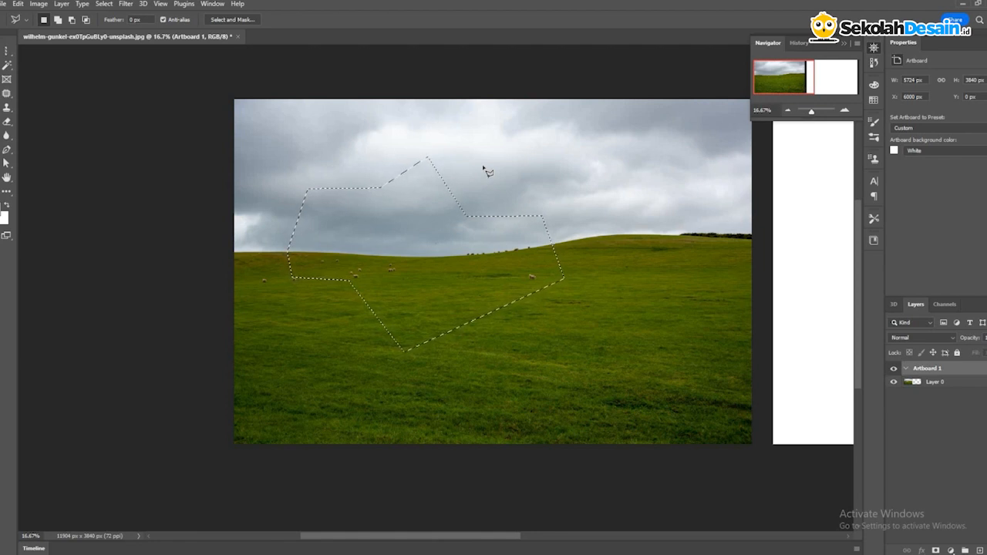
{"action": "key", "text": "ctrl+d"}
Trace the grass field along the horizon and image borders with the Magnetic Lasso tool and deselect it
{"action": "right_click", "coordinate": [6, 78]}
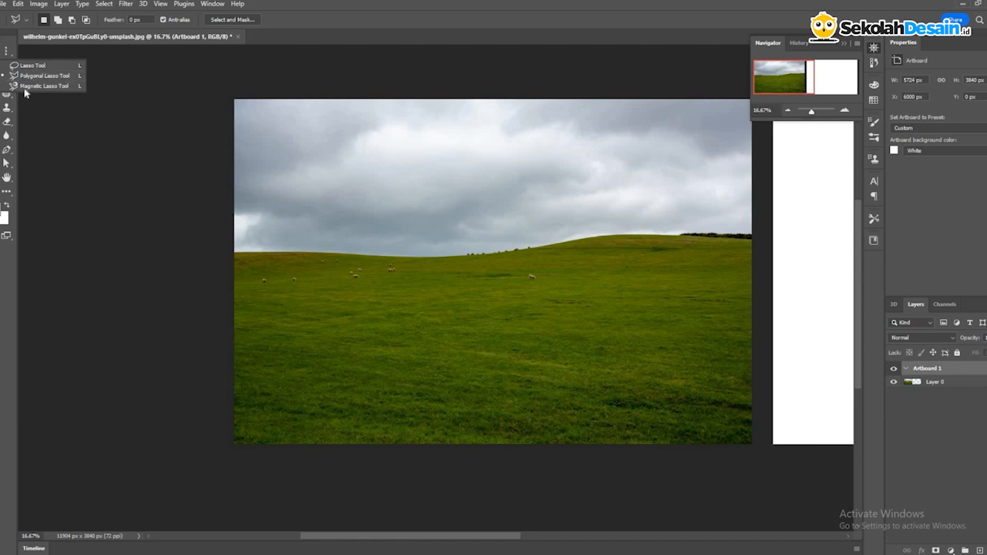
{"action": "left_click", "coordinate": [27, 86]}
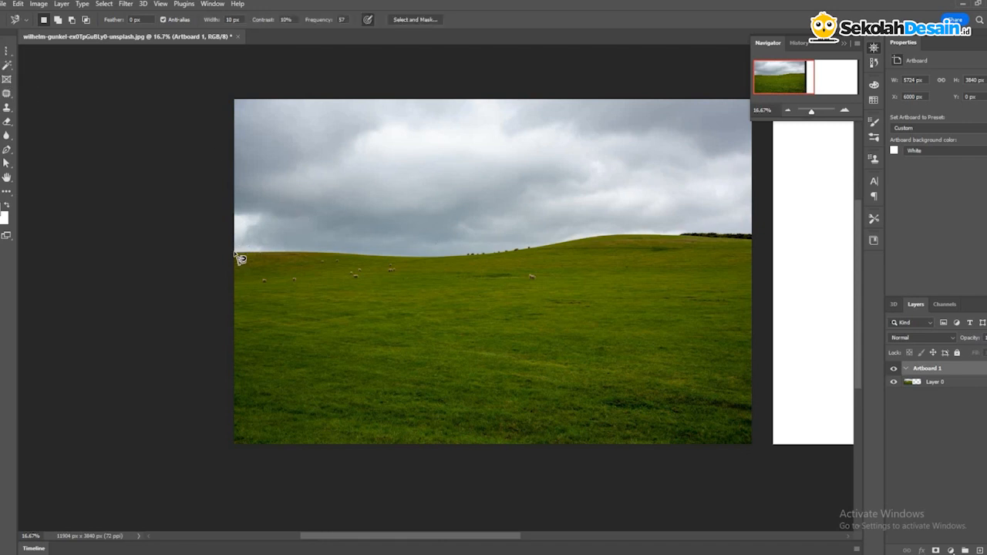
{"action": "left_click", "coordinate": [233, 254]}
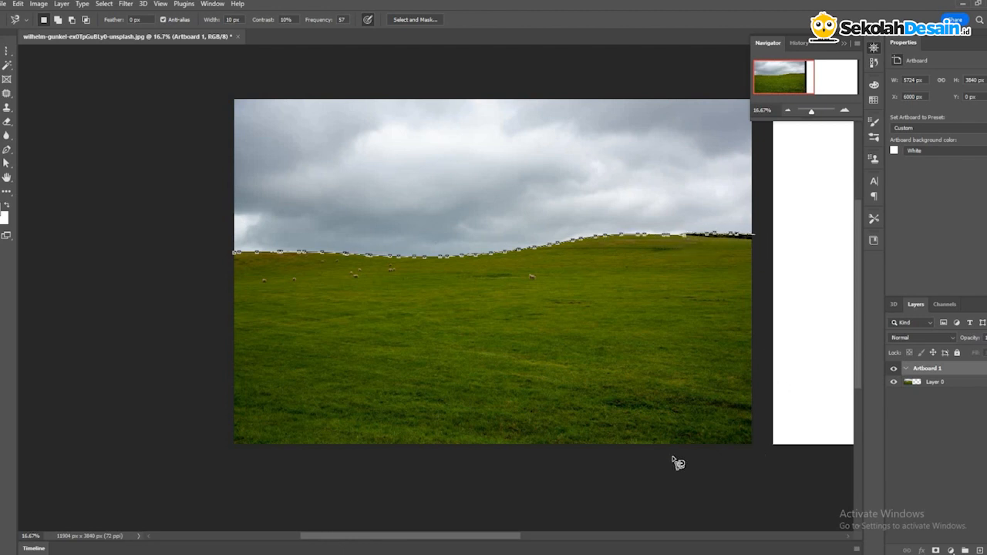
{"action": "left_click", "coordinate": [241, 261]}
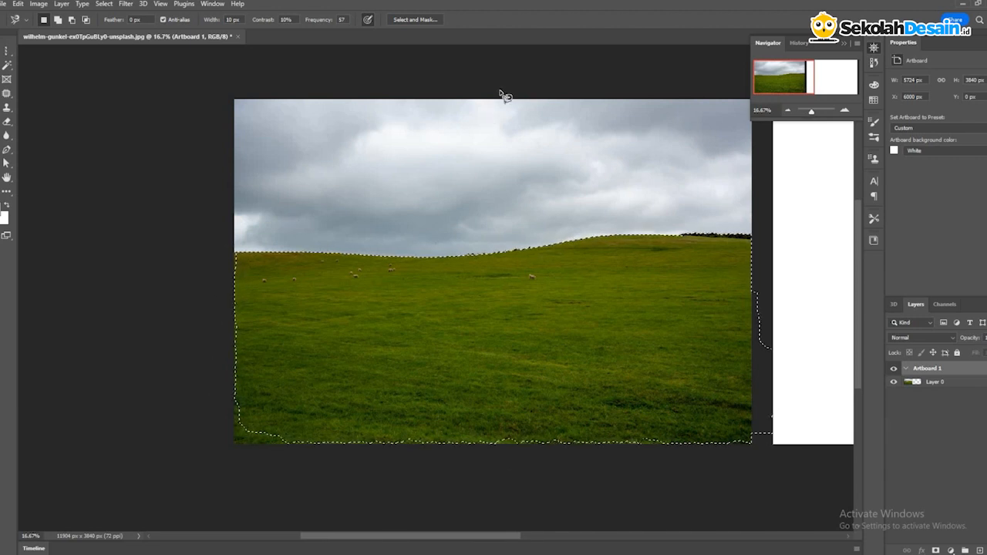
{"action": "key", "text": "ctrl+d"}
Select the entire landscape and artboard area with the Object Selection tool's Object Finder
{"action": "left_click", "coordinate": [1, 66]}
{"action": "left_click", "coordinate": [7, 68]}
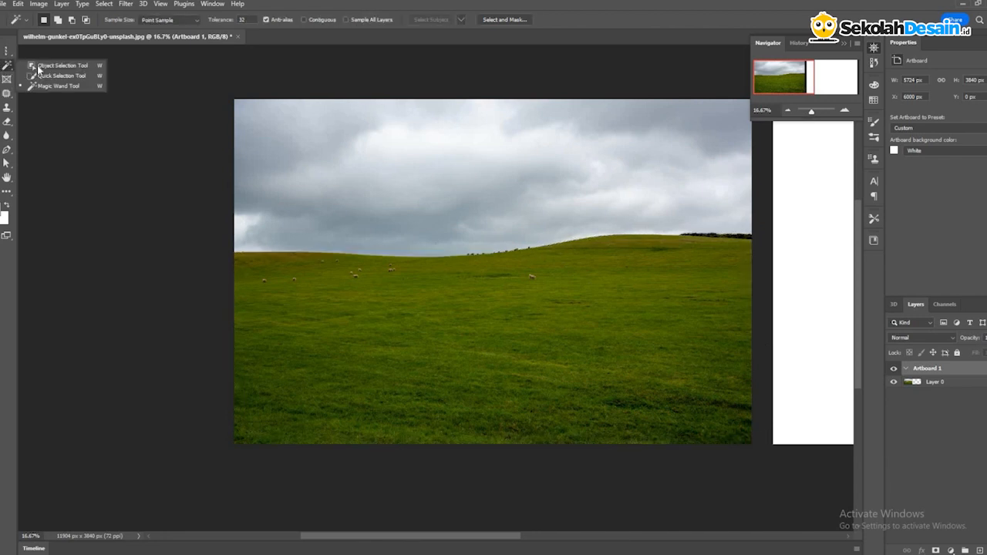
{"action": "left_click", "coordinate": [38, 66]}
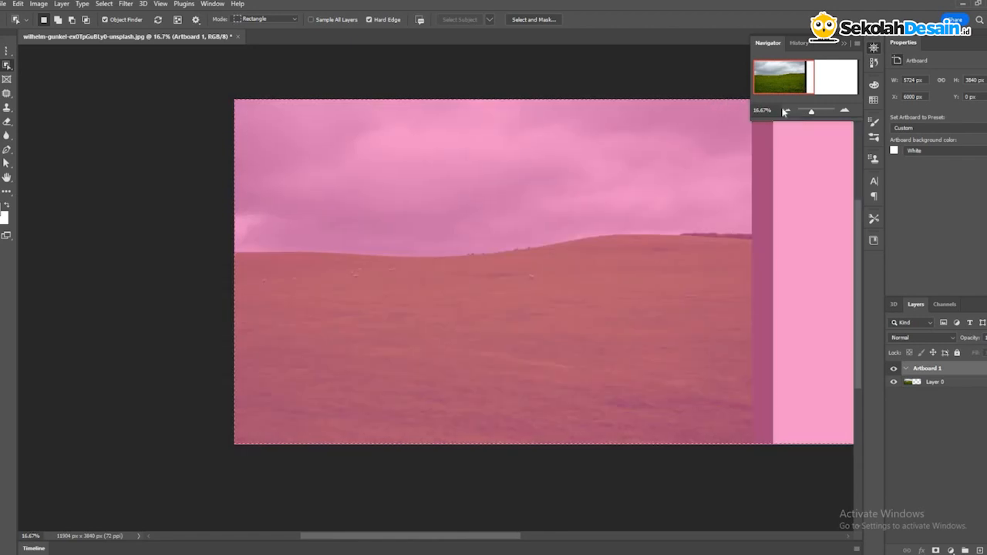
{"action": "left_click", "coordinate": [786, 112]}
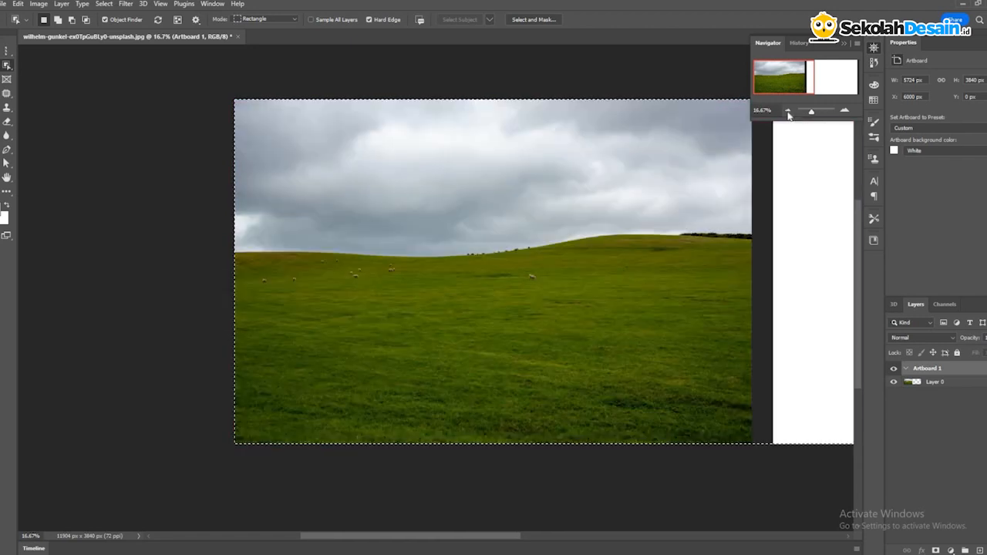
{"action": "left_click", "coordinate": [787, 113]}
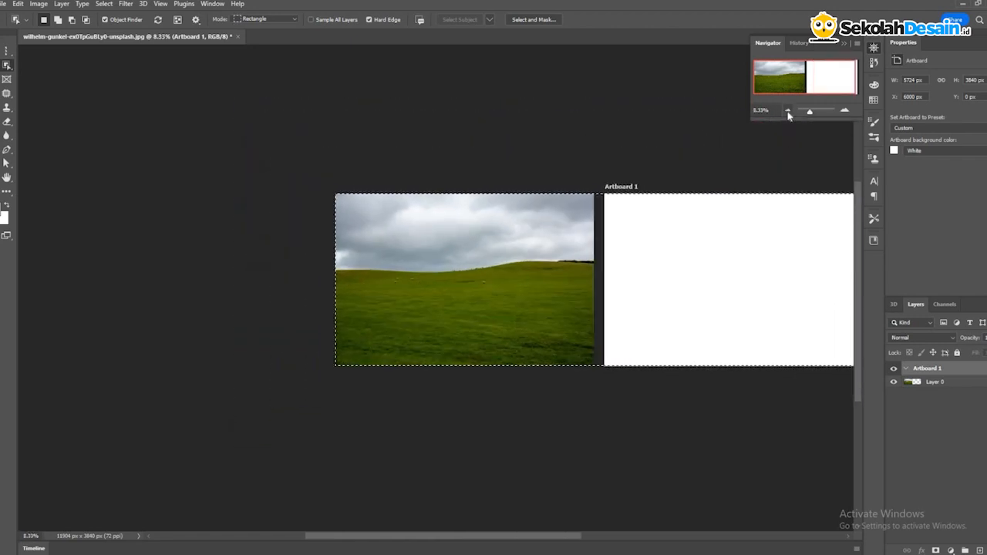
Brush over the sky and grass with the Quick Selection tool to select the whole photo
{"action": "left_click", "coordinate": [843, 114]}
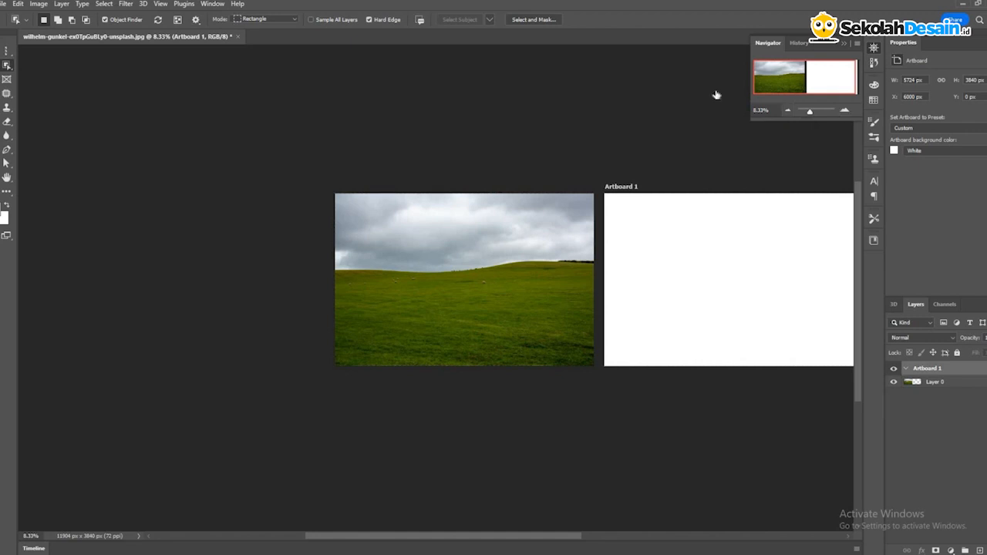
{"action": "right_click", "coordinate": [9, 66]}
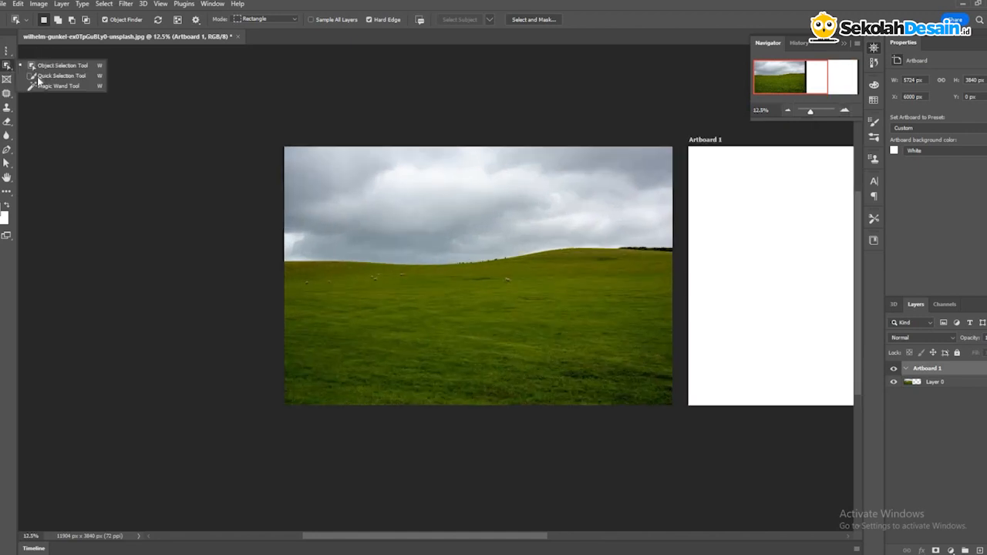
{"action": "left_click", "coordinate": [54, 76]}
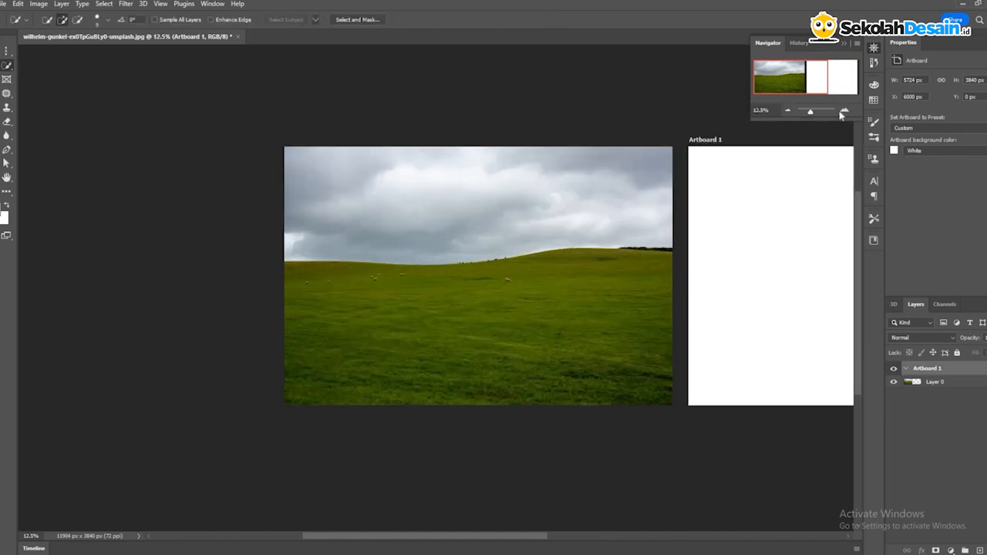
{"action": "key", "text": "ctrl+plus"}
{"action": "scroll", "coordinate": [254, 169], "scroll_direction": "up", "scroll_amount": 2}
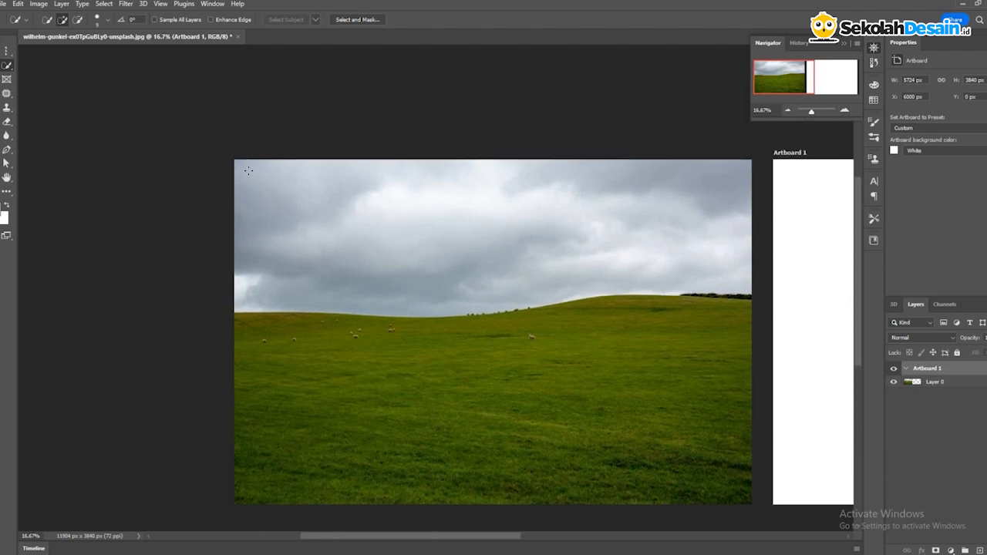
{"action": "mouse_move", "coordinate": [391, 280]}
{"action": "left_mouse_down"}
{"action": "mouse_move", "coordinate": [549, 293]}
{"action": "mouse_move", "coordinate": [600, 255]}
{"action": "mouse_move", "coordinate": [643, 243]}
{"action": "left_mouse_up"}
{"action": "mouse_move", "coordinate": [709, 262]}
{"action": "left_mouse_down"}
{"action": "mouse_move", "coordinate": [741, 272]}
{"action": "mouse_move", "coordinate": [757, 291]}
{"action": "mouse_move", "coordinate": [770, 387]}
{"action": "mouse_move", "coordinate": [749, 446]}
{"action": "left_mouse_up"}
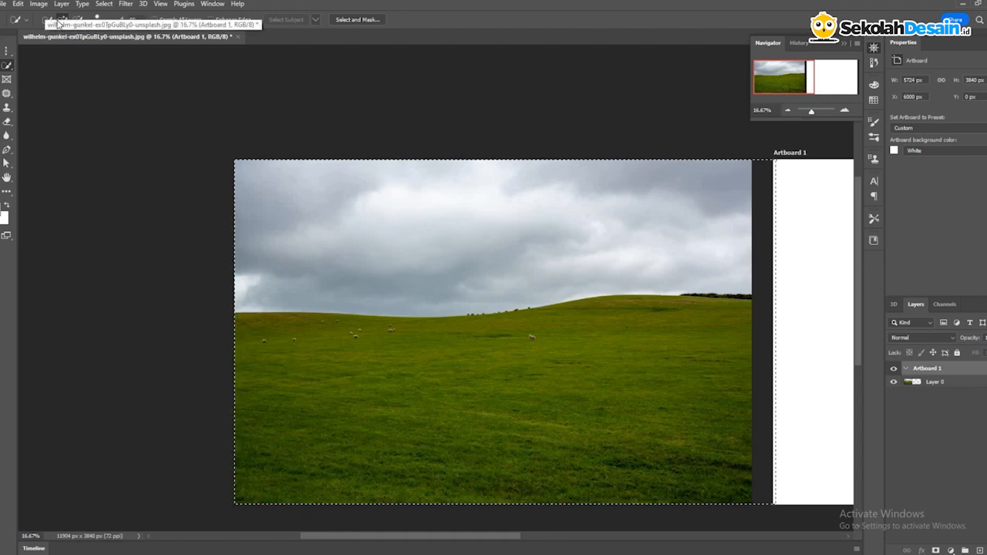
Subtract strips of grass just below the horizon from the selection with the Quick Selection tool
{"action": "key", "text": "alt"}
{"action": "mouse_move", "coordinate": [260, 320]}
{"action": "left_mouse_down"}
{"action": "mouse_move", "coordinate": [421, 344]}
{"action": "mouse_move", "coordinate": [644, 344]}
{"action": "left_mouse_up"}
{"action": "left_click", "coordinate": [626, 305]}
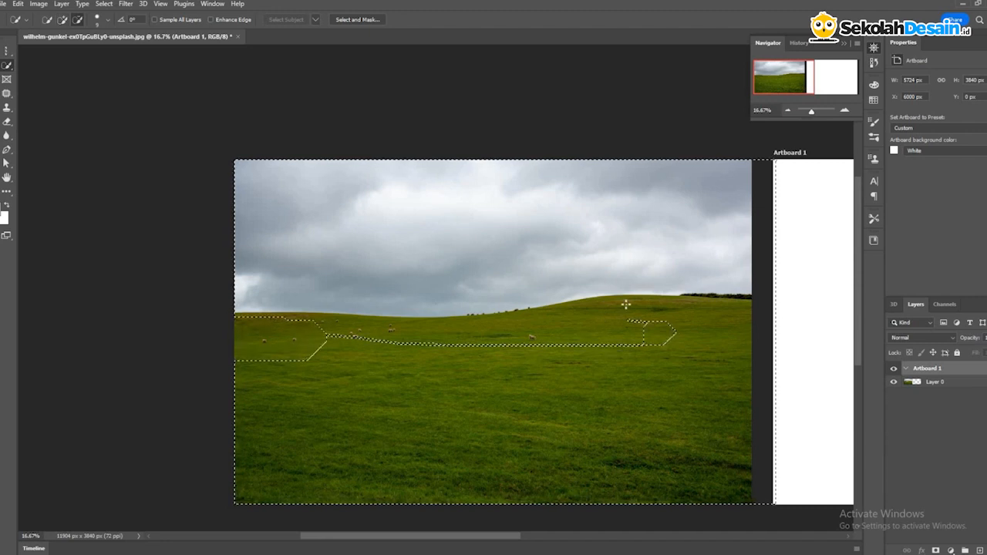
Subtract the rest of the grass field from the selection using a 145 px brush and deselect
{"action": "left_click", "coordinate": [109, 20]}
{"action": "left_click_drag", "start_coordinate": [75, 51], "coordinate": [111, 51]}
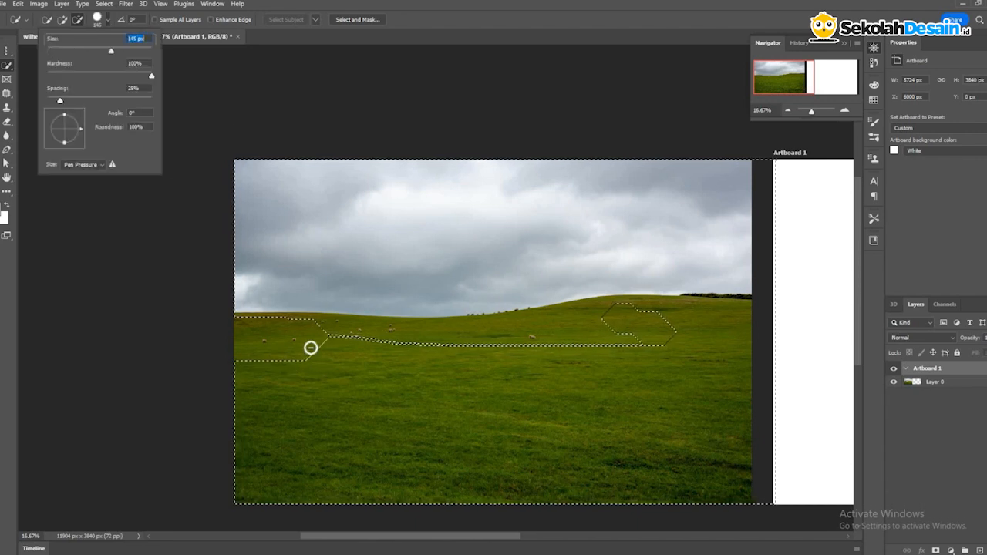
{"action": "mouse_move", "coordinate": [304, 325]}
{"action": "left_mouse_down"}
{"action": "mouse_move", "coordinate": [379, 345]}
{"action": "mouse_move", "coordinate": [389, 334]}
{"action": "left_mouse_up"}
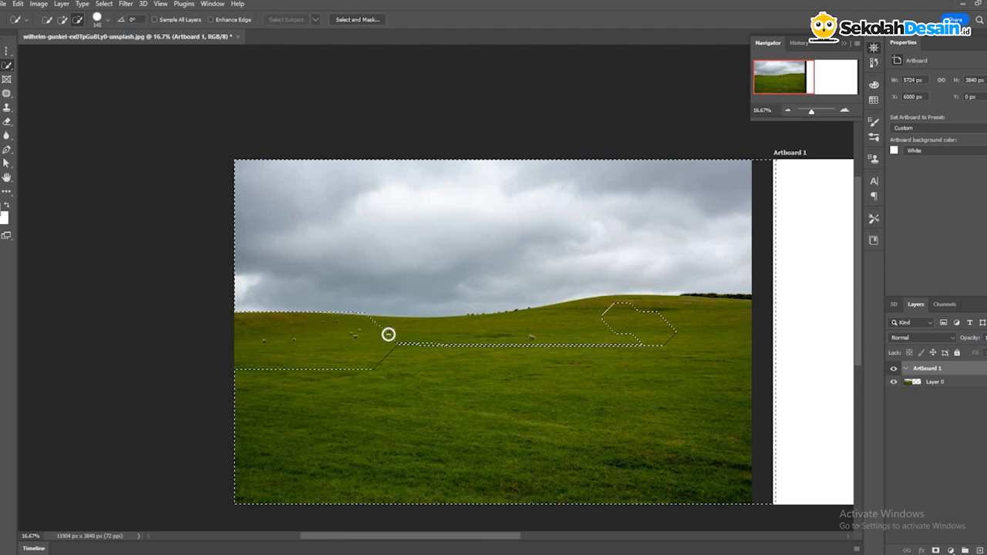
{"action": "mouse_move", "coordinate": [416, 331]}
{"action": "left_mouse_down"}
{"action": "mouse_move", "coordinate": [640, 321]}
{"action": "mouse_move", "coordinate": [744, 327]}
{"action": "mouse_move", "coordinate": [757, 353]}
{"action": "mouse_move", "coordinate": [745, 425]}
{"action": "left_mouse_up"}
{"action": "mouse_move", "coordinate": [731, 321]}
{"action": "left_mouse_down"}
{"action": "mouse_move", "coordinate": [569, 312]}
{"action": "mouse_move", "coordinate": [726, 314]}
{"action": "mouse_move", "coordinate": [740, 302]}
{"action": "left_mouse_up"}
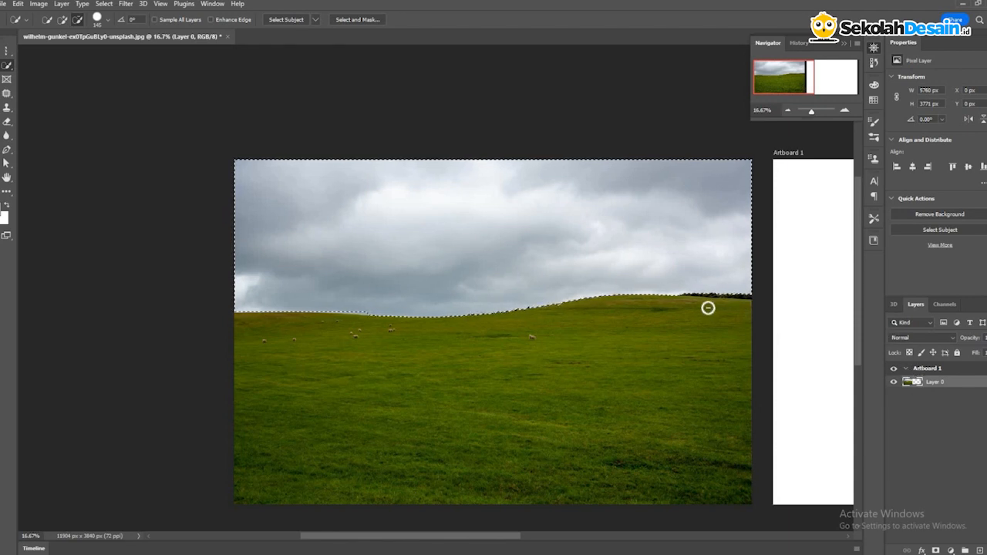
{"action": "key", "text": "ctrl+d"}
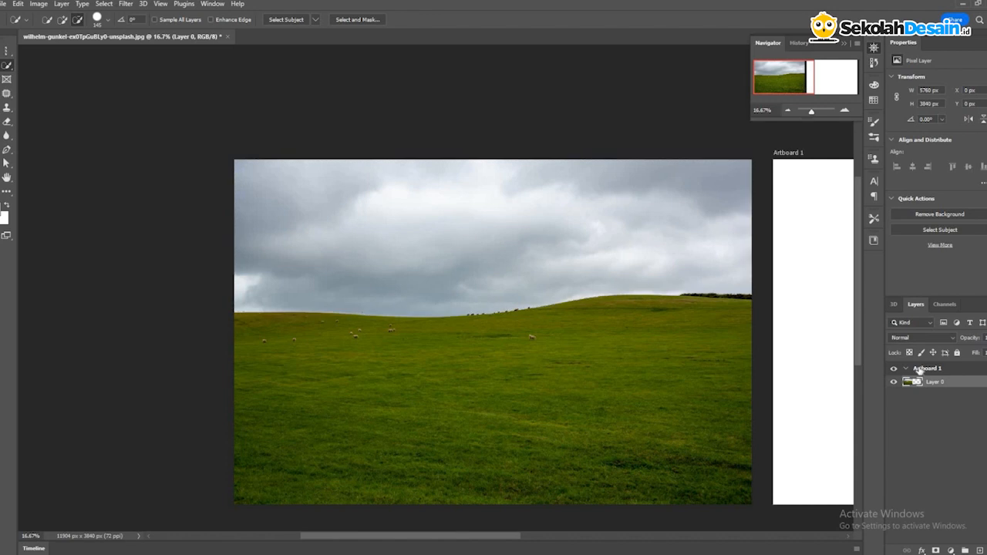
Delete Artboard 1 and crop the canvas to the photo's 5760 x 3840 px area with the Crop tool
{"action": "left_click", "coordinate": [920, 370]}
{"action": "key", "text": "Delete"}
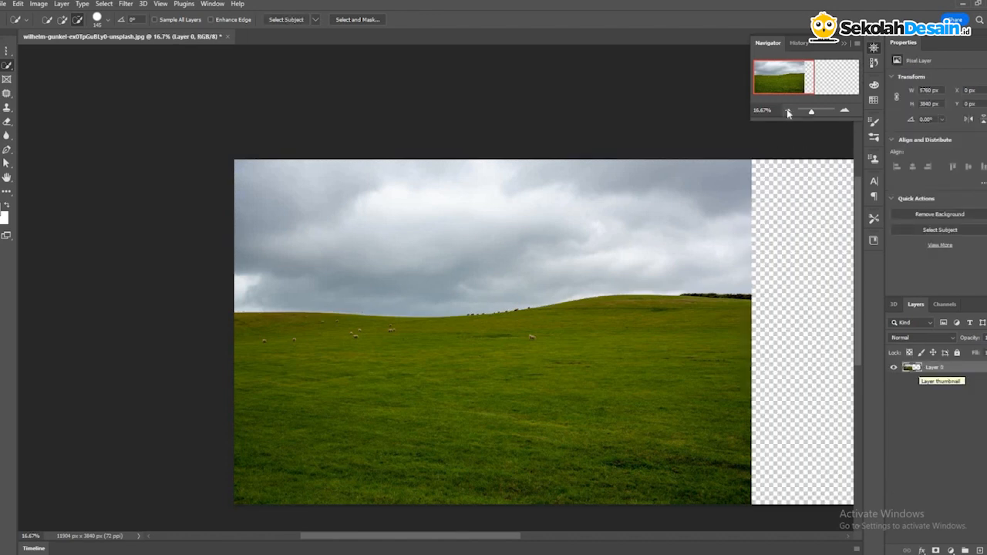
{"action": "key", "text": "ctrl+minus"}
{"action": "key", "text": "ctrl+minus"}
{"action": "key", "text": "ctrl+minus"}
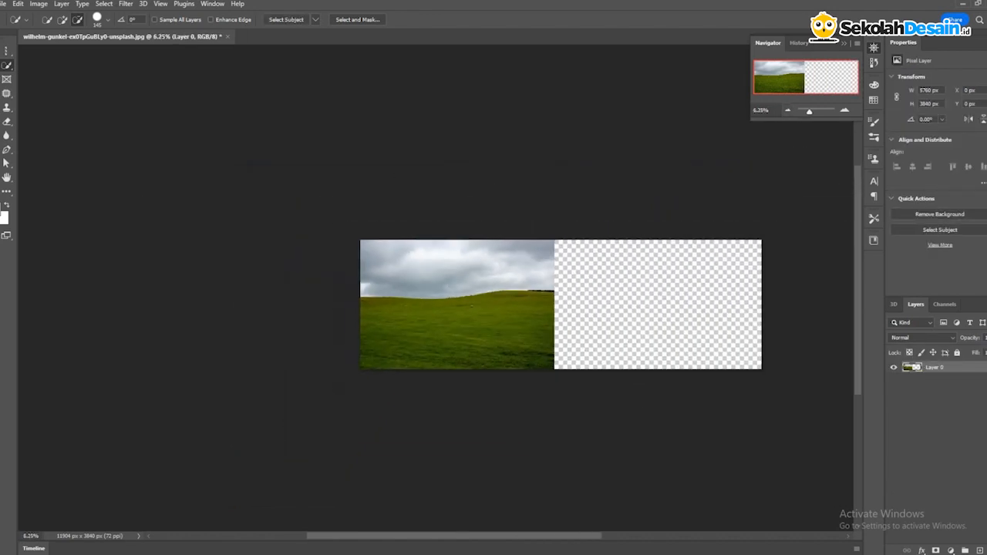
{"action": "key", "text": "c"}
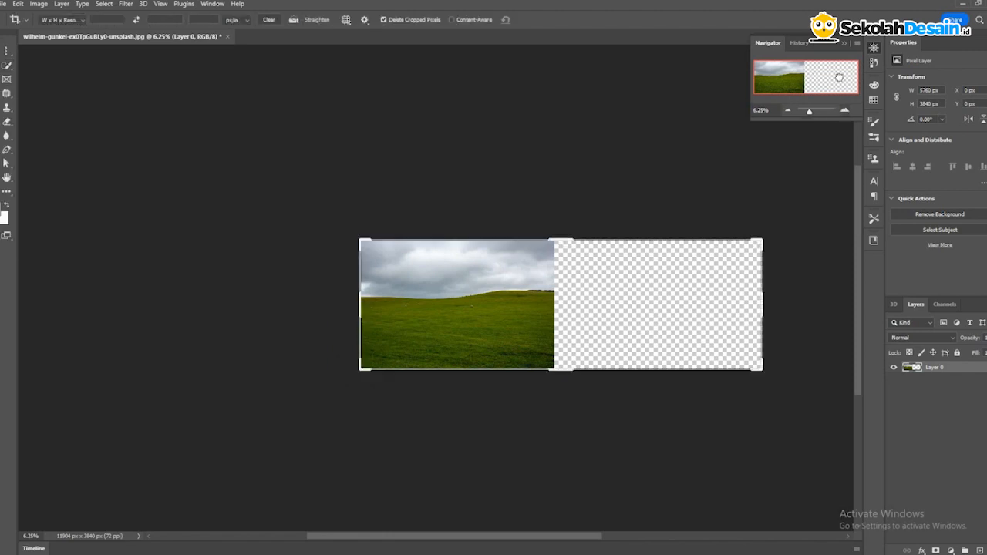
{"action": "key", "text": "ctrl+plus"}
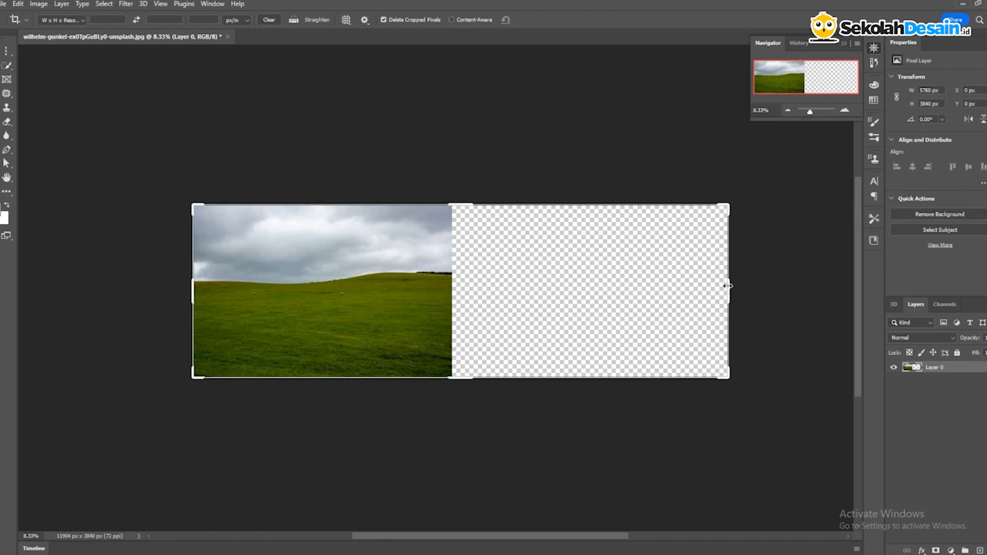
{"action": "left_click_drag", "start_coordinate": [729, 288], "coordinate": [791, 269]}
{"action": "left_click_drag", "start_coordinate": [600, 275], "coordinate": [595, 274]}
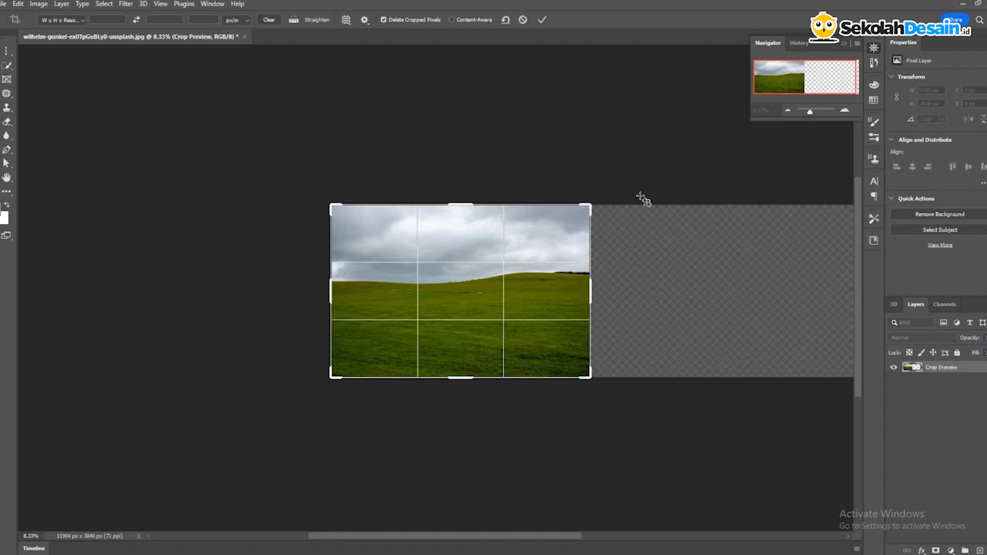
{"action": "key", "text": "Return"}
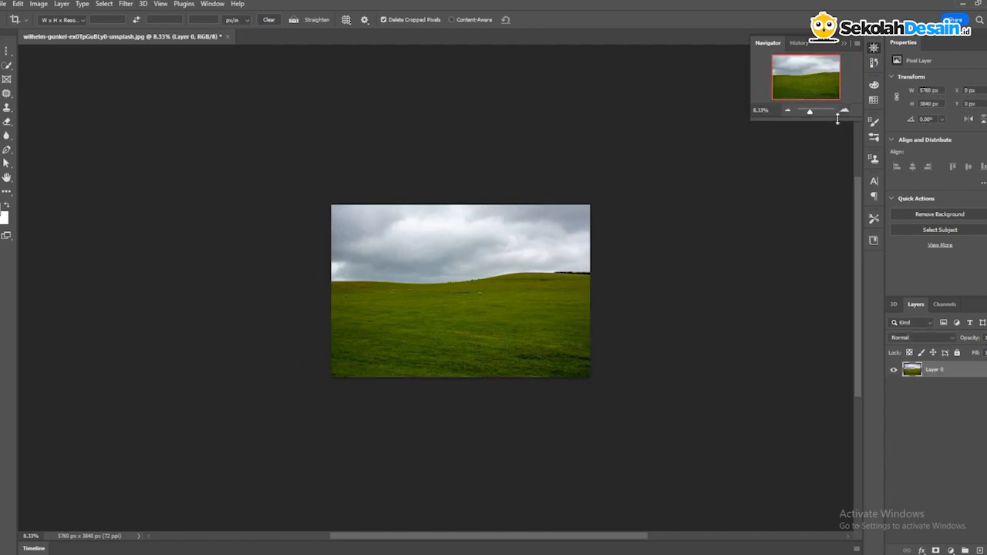
Draw a rectangular Perspective Crop frame across the sky and grass in the middle of the photo
{"action": "key", "text": "ctrl+plus"}
{"action": "key", "text": "ctrl+plus"}
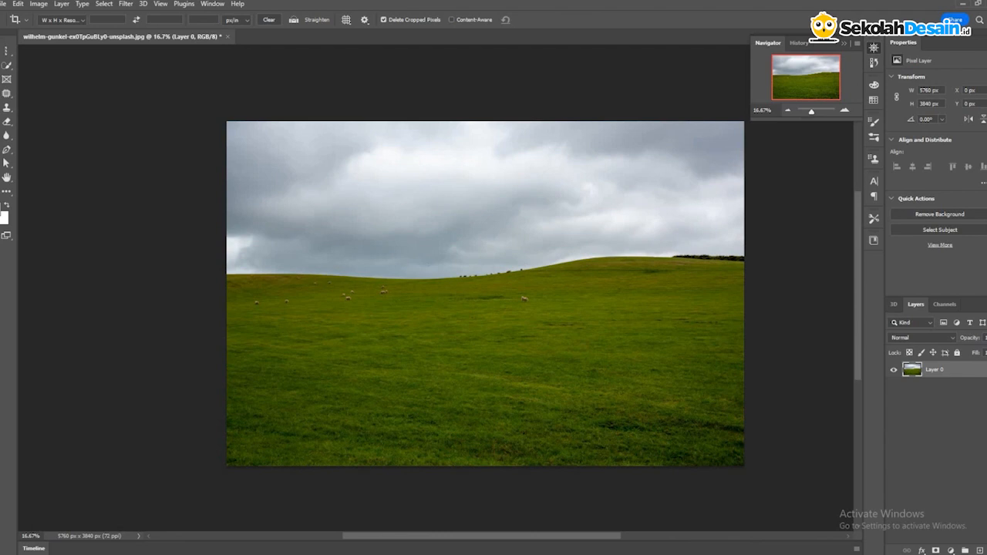
{"action": "right_click", "coordinate": [7, 79]}
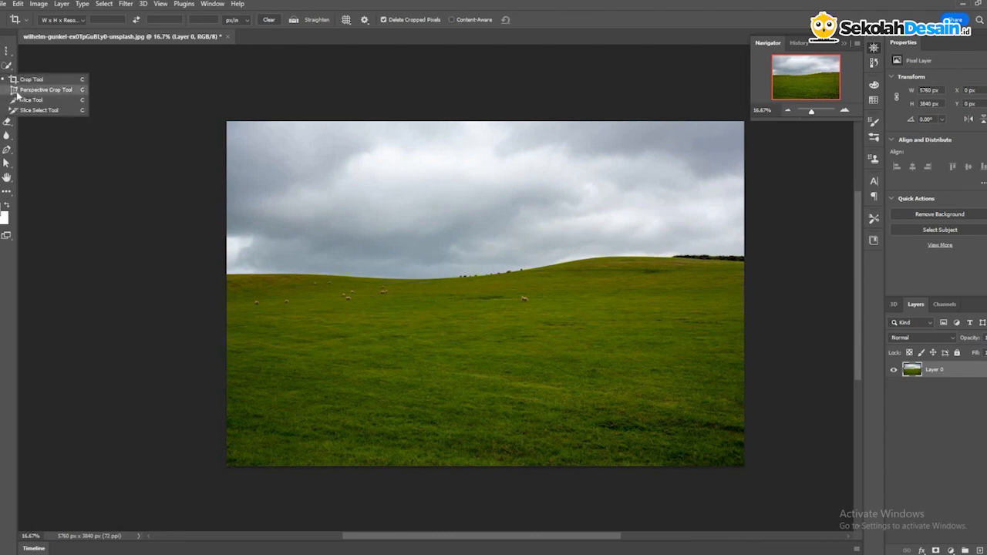
{"action": "left_click", "coordinate": [16, 90]}
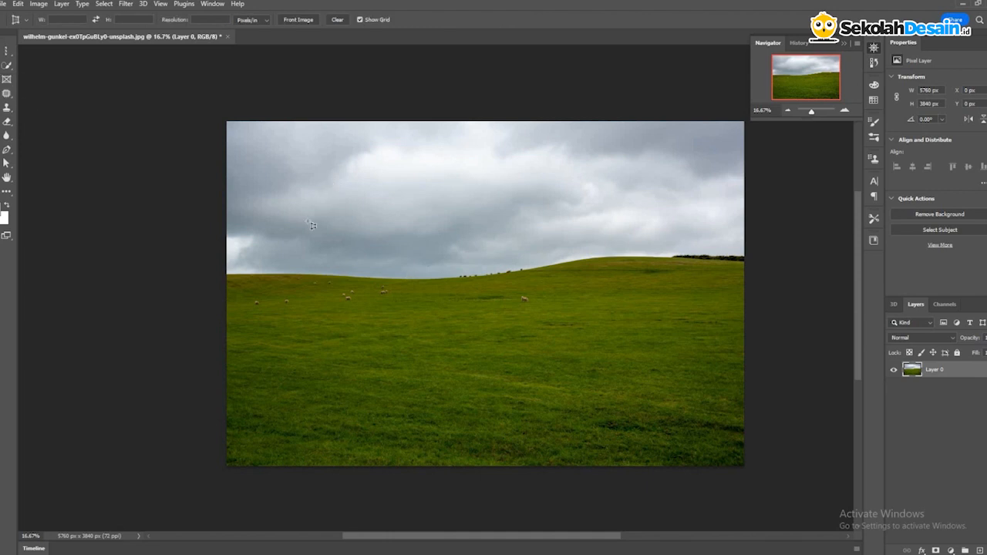
{"action": "left_click_drag", "start_coordinate": [297, 191], "coordinate": [563, 374]}
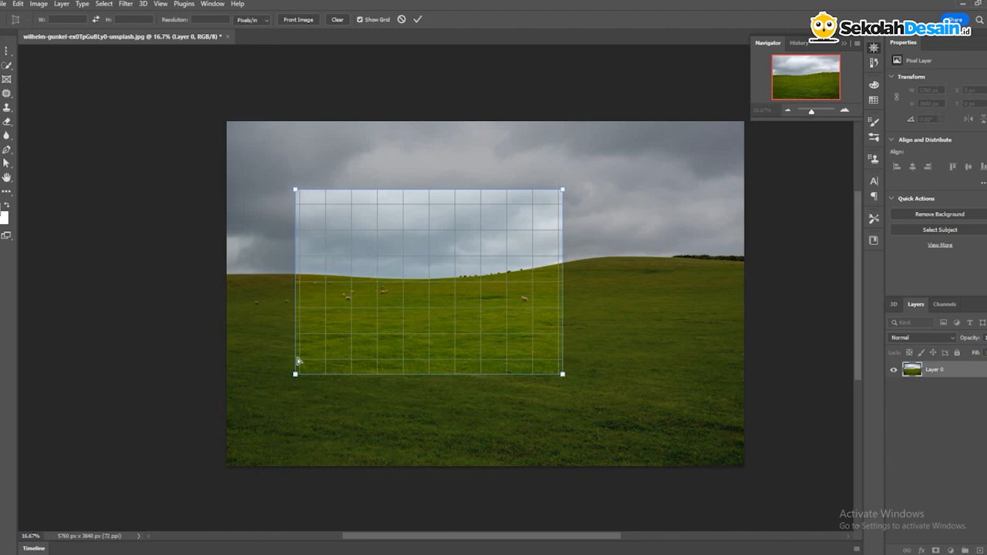
Reshape the perspective crop frame into an uneven trapezoid, narrower along its upper edge, then apply the crop and undo it
{"action": "left_click_drag", "start_coordinate": [298, 360], "coordinate": [297, 351]}
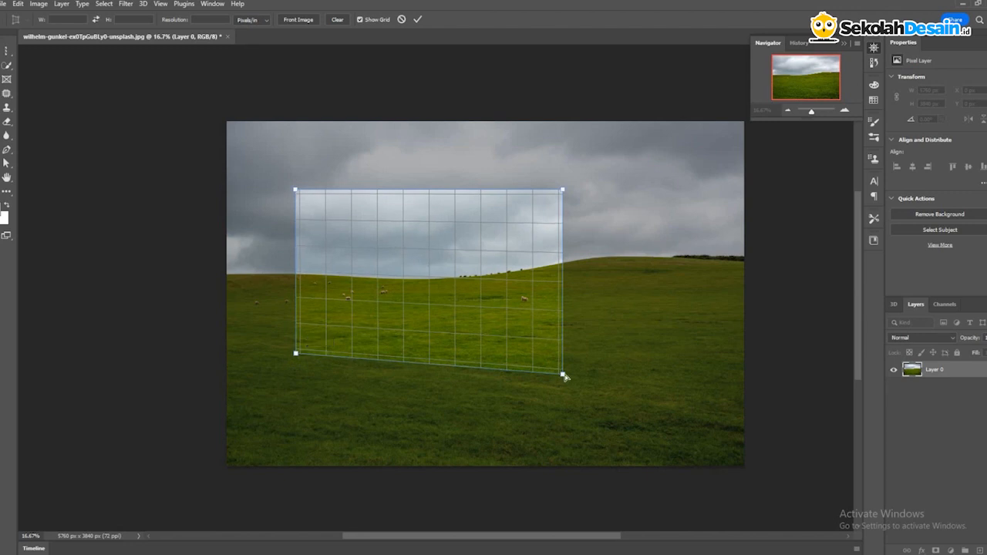
{"action": "left_click_drag", "start_coordinate": [565, 331], "coordinate": [564, 330]}
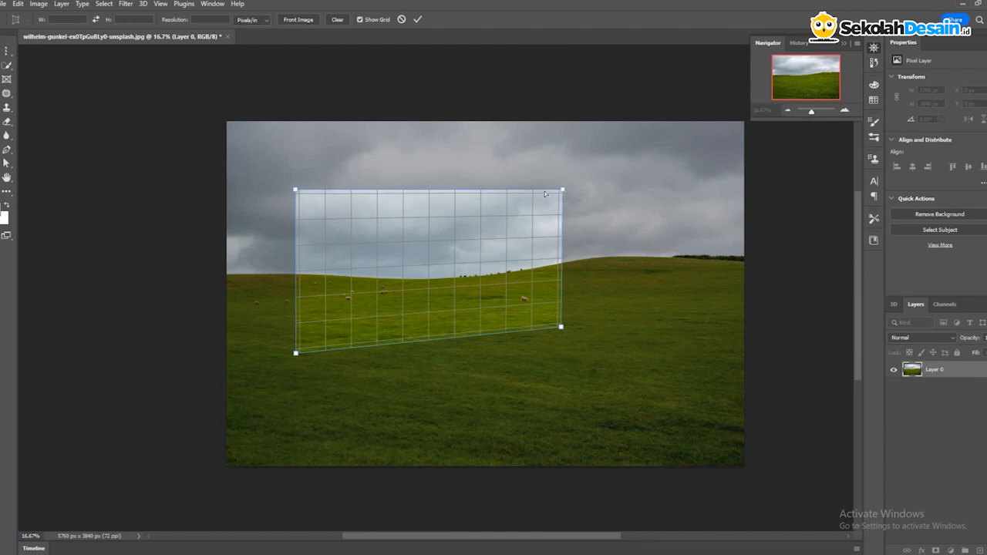
{"action": "left_click_drag", "start_coordinate": [562, 189], "coordinate": [517, 191]}
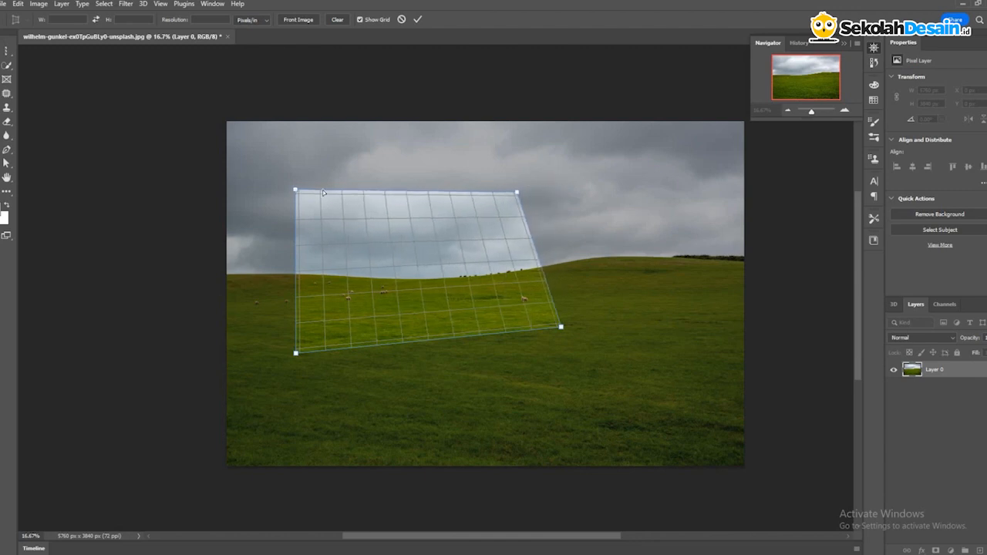
{"action": "left_click_drag", "start_coordinate": [325, 193], "coordinate": [325, 190]}
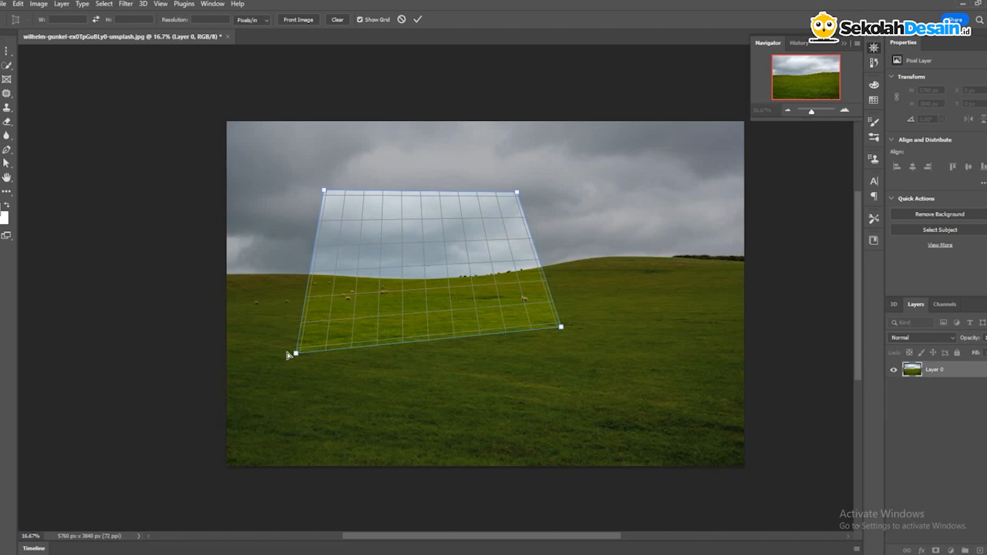
{"action": "left_click_drag", "start_coordinate": [296, 353], "coordinate": [283, 355]}
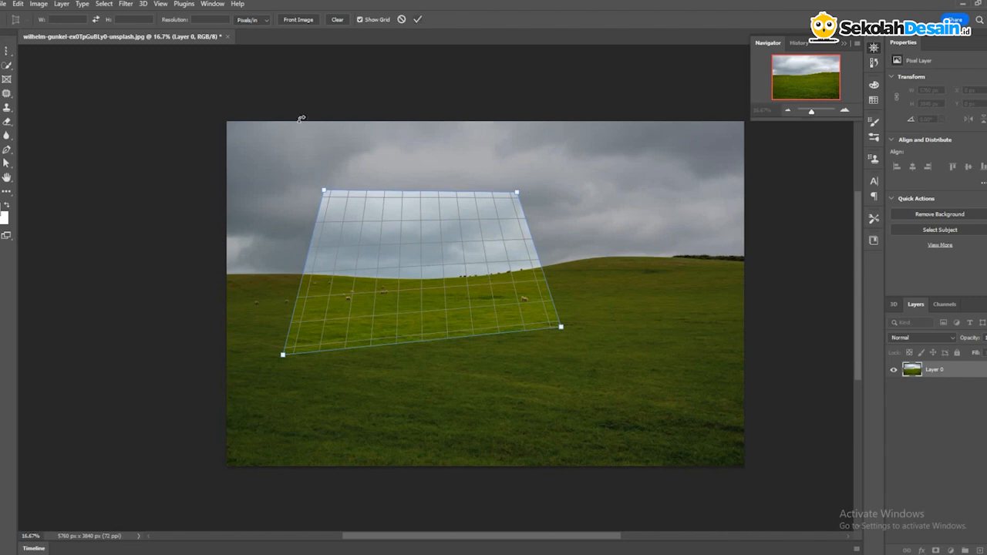
{"action": "left_click", "coordinate": [418, 20]}
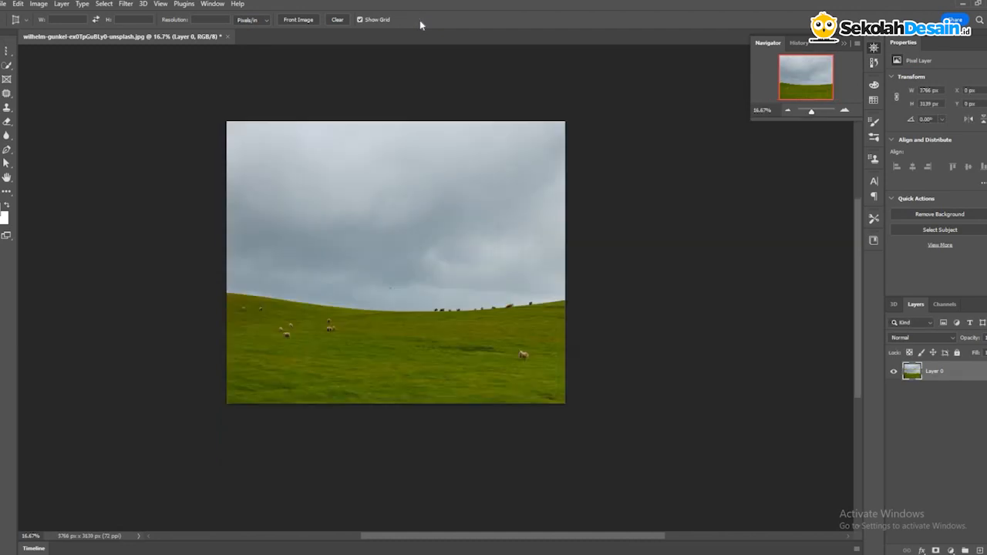
{"action": "key", "text": "ctrl+z"}
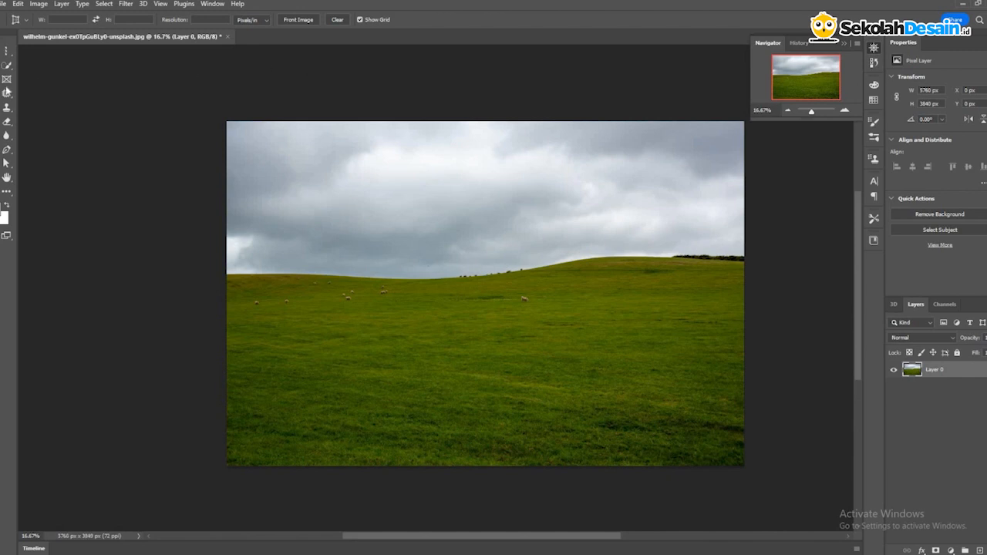
Draw a full-height slice down the left part of the photo with the Slice tool and switch to Slice Select
{"action": "right_click", "coordinate": [6, 80]}
{"action": "left_click", "coordinate": [73, 96]}
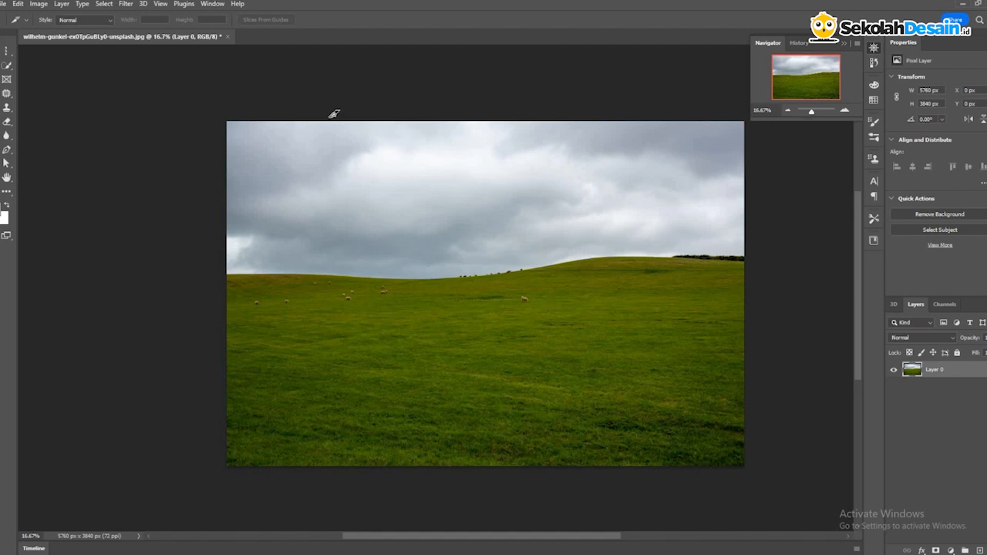
{"action": "left_click_drag", "start_coordinate": [345, 121], "coordinate": [347, 466]}
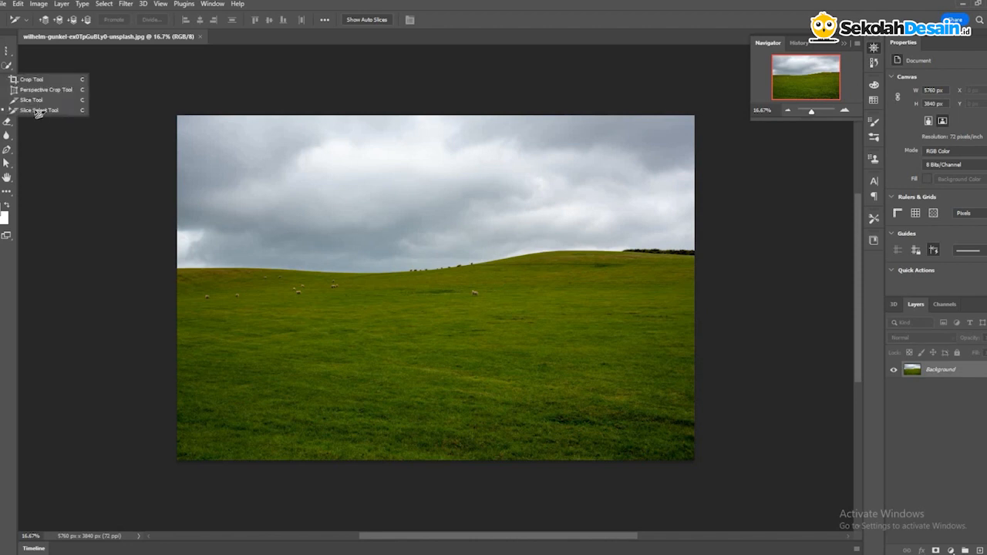
{"action": "left_click", "coordinate": [179, 120]}
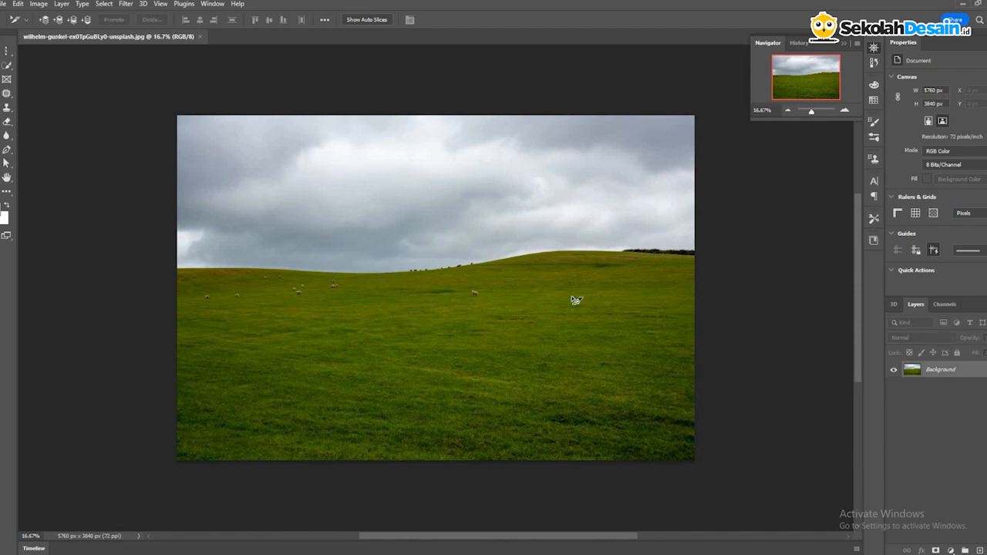
Draw a rectangular frame of about 2830 x 2280 px over the sky and grass with the Frame tool
{"action": "left_click", "coordinate": [6, 80]}
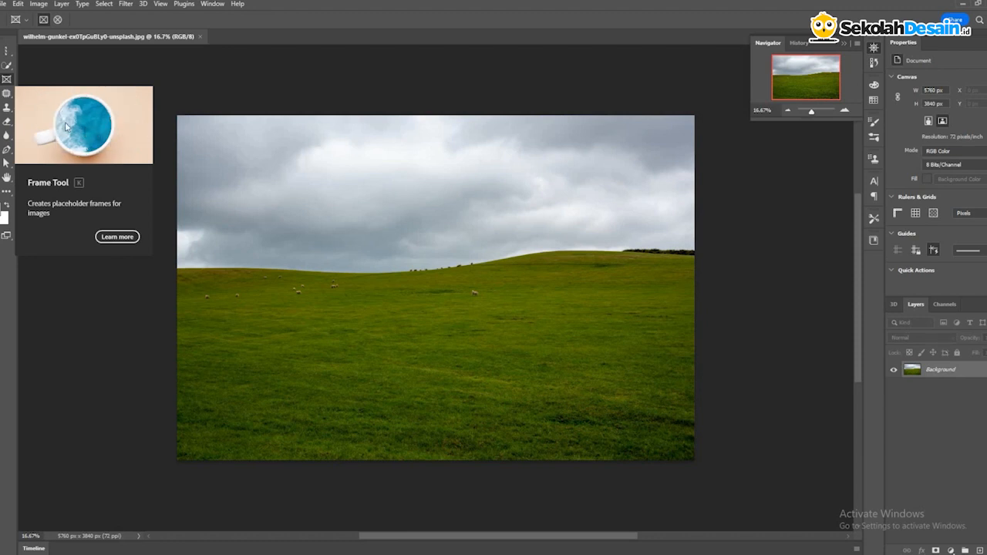
{"action": "left_click_drag", "start_coordinate": [231, 162], "coordinate": [381, 273]}
{"action": "left_click_drag", "start_coordinate": [487, 366], "coordinate": [485, 367]}
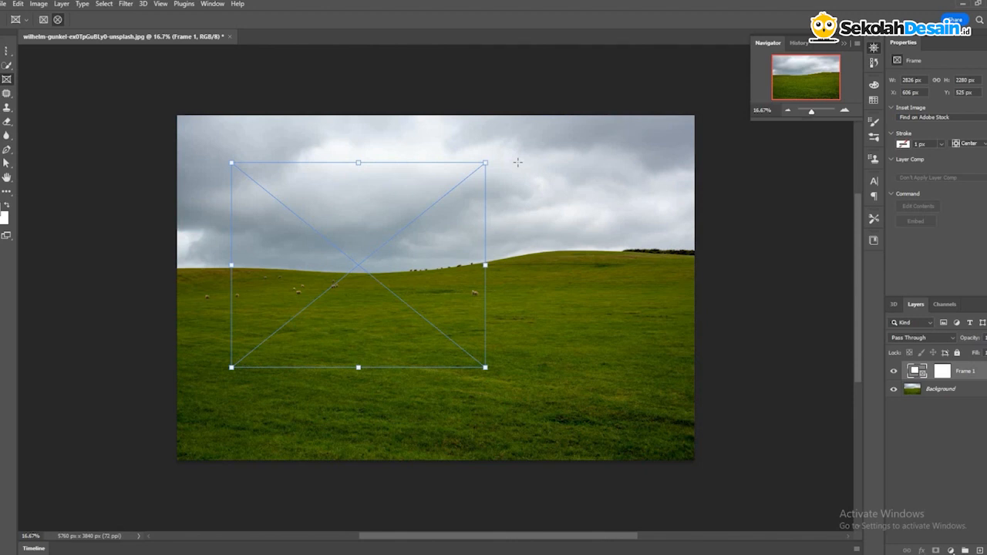
Draw a circular frame of about 1620 px beside the rectangular one and delete both frames
{"action": "left_click_drag", "start_coordinate": [517, 162], "coordinate": [663, 309]}
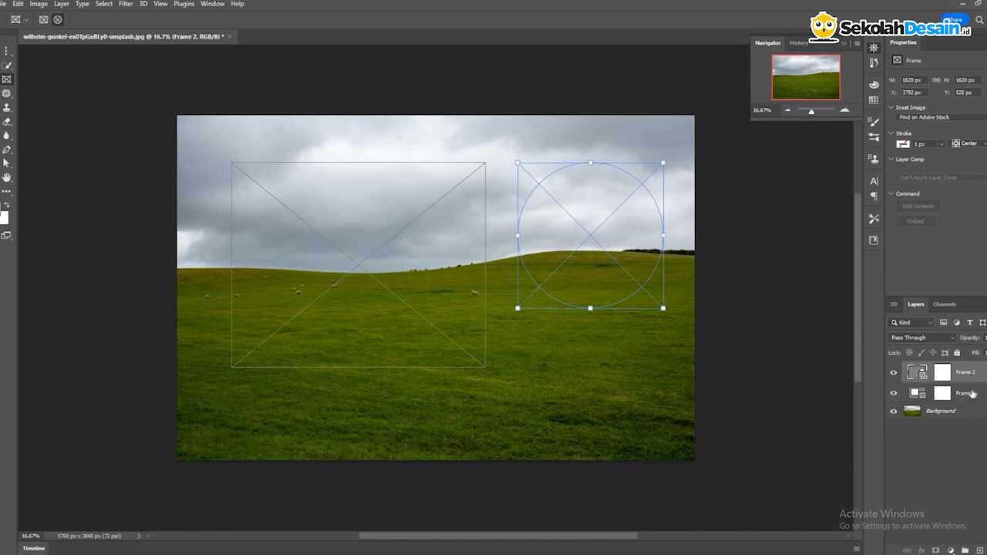
{"action": "left_click", "coordinate": [973, 394], "text": "shift"}
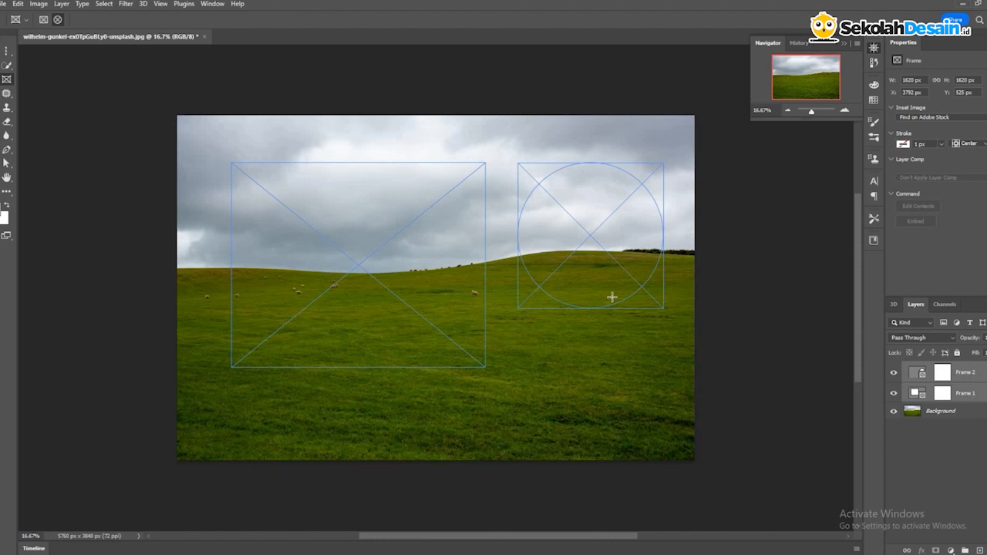
{"action": "key", "text": "Delete"}
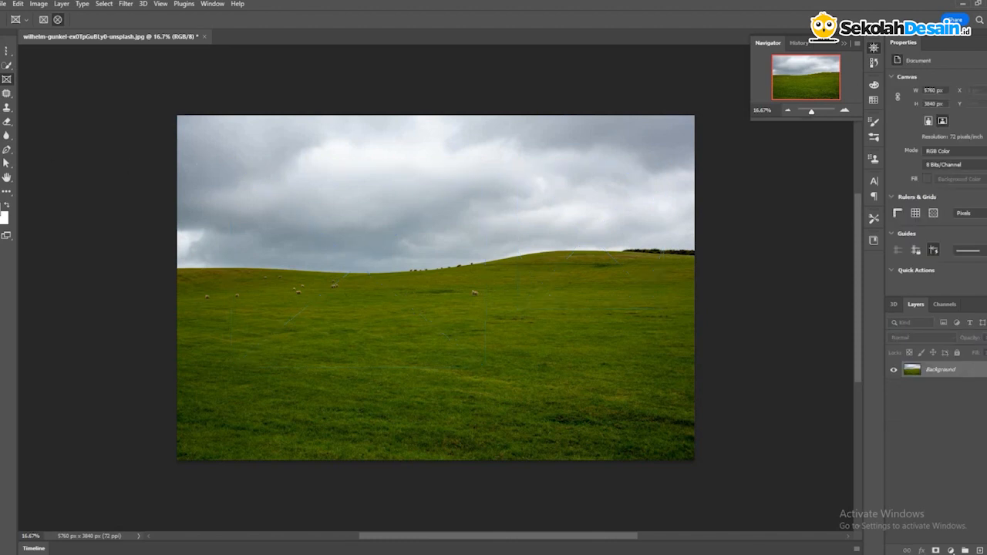
Sample the foreground color from the grey clouds in the sky with the Eyedropper tool
{"action": "left_click", "coordinate": [6, 93]}
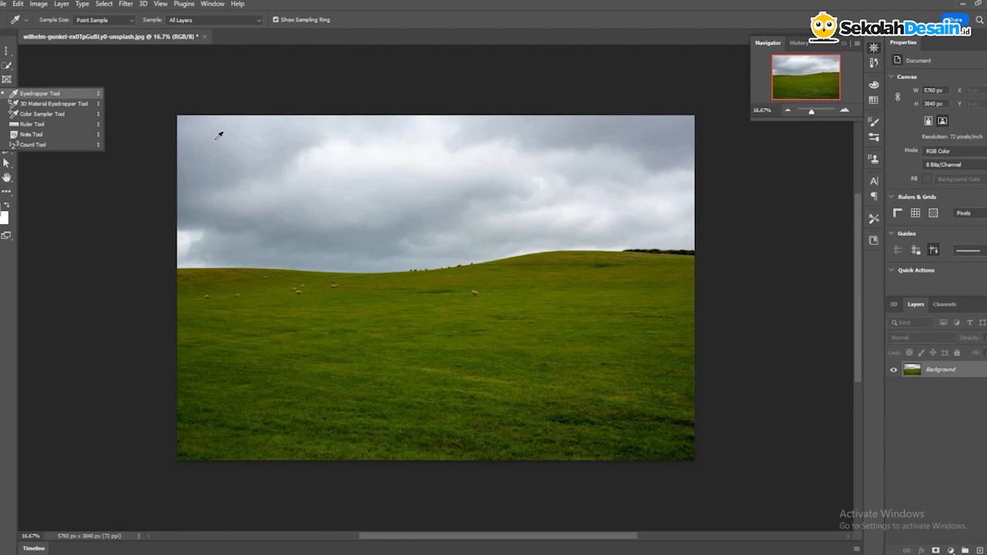
{"action": "left_click", "coordinate": [216, 142]}
{"action": "left_click", "coordinate": [210, 168]}
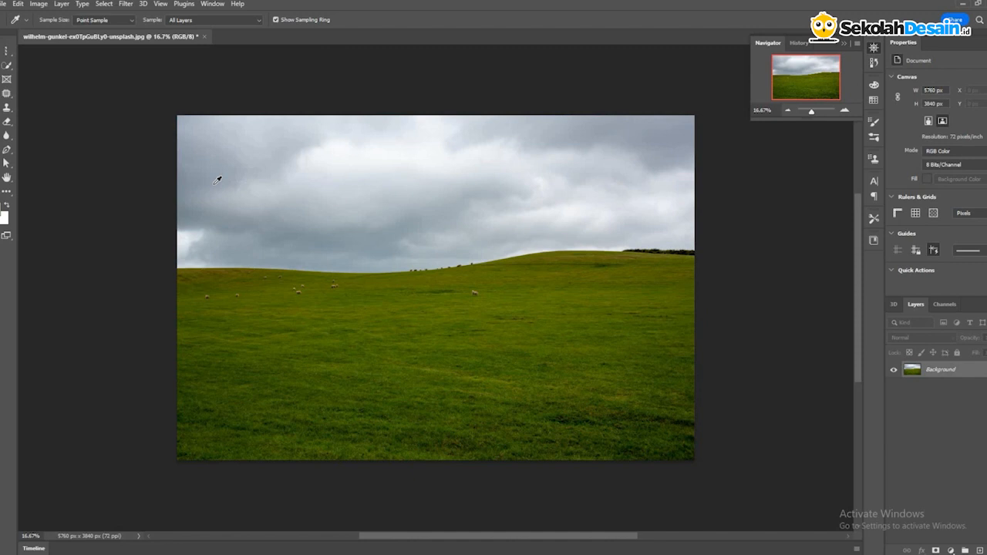
Patch over the two sheep in the meadow's far left with plain grass from just below the ridge, using the Patch tool, and deselect
{"action": "left_click", "coordinate": [7, 96]}
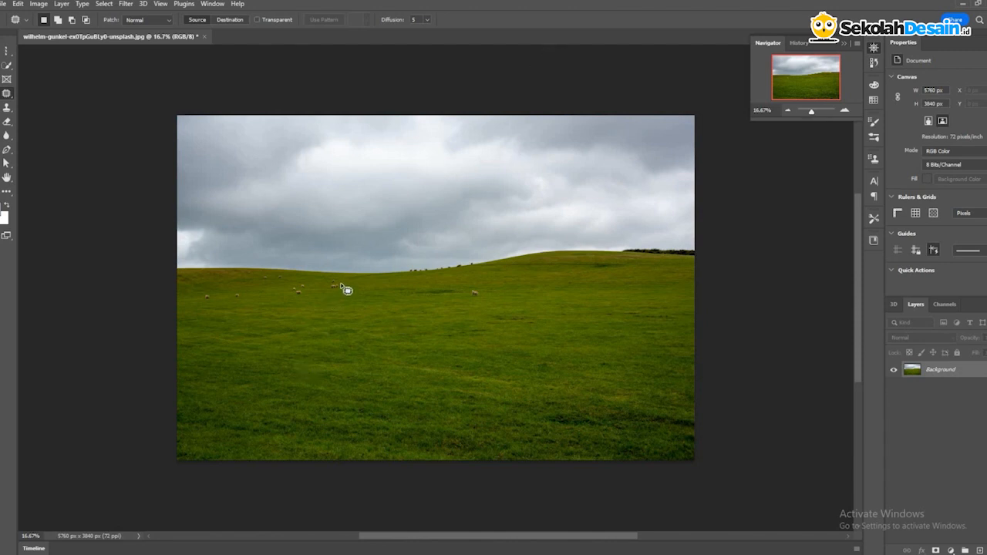
{"action": "mouse_move", "coordinate": [242, 290]}
{"action": "left_mouse_down"}
{"action": "mouse_move", "coordinate": [198, 289]}
{"action": "mouse_move", "coordinate": [194, 311]}
{"action": "mouse_move", "coordinate": [245, 294]}
{"action": "left_mouse_up"}
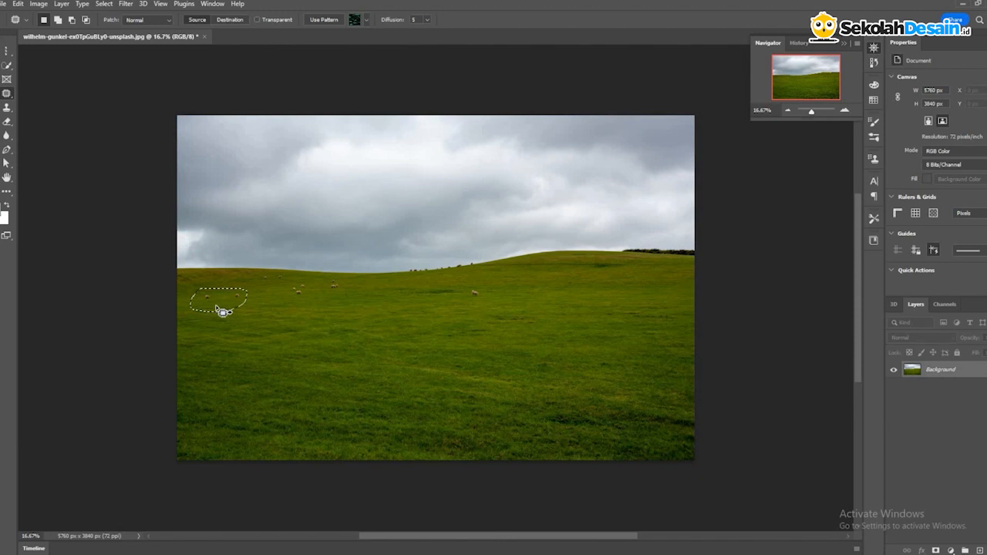
{"action": "left_click_drag", "start_coordinate": [399, 298], "coordinate": [437, 289]}
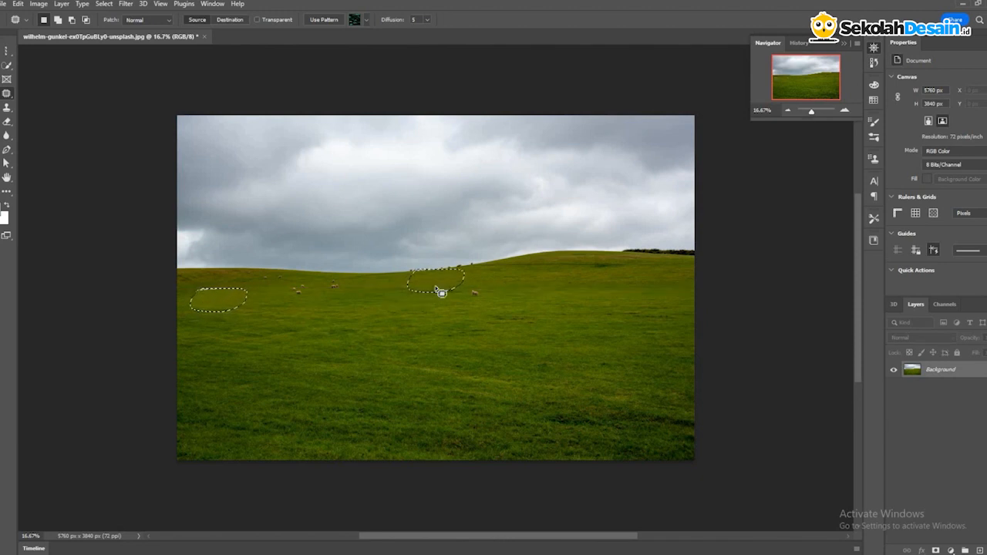
{"action": "key", "text": "ctrl+d"}
Re-patch the same area of the left meadow with grass from lower down the slope and from directly beside it, clearing each selection
{"action": "mouse_move", "coordinate": [241, 294]}
{"action": "left_mouse_down"}
{"action": "mouse_move", "coordinate": [193, 296]}
{"action": "mouse_move", "coordinate": [235, 310]}
{"action": "left_mouse_up"}
{"action": "left_click_drag", "start_coordinate": [343, 335], "coordinate": [342, 333]}
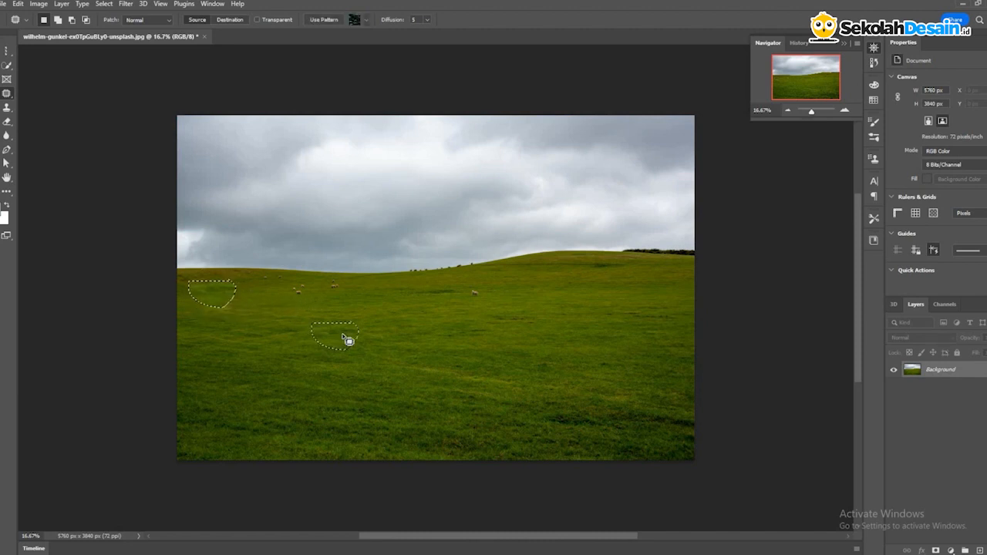
{"action": "key", "text": "ctrl+d"}
{"action": "mouse_move", "coordinate": [231, 304]}
{"action": "left_mouse_down"}
{"action": "mouse_move", "coordinate": [236, 284]}
{"action": "mouse_move", "coordinate": [192, 303]}
{"action": "mouse_move", "coordinate": [258, 286]}
{"action": "mouse_move", "coordinate": [266, 300]}
{"action": "left_mouse_up"}
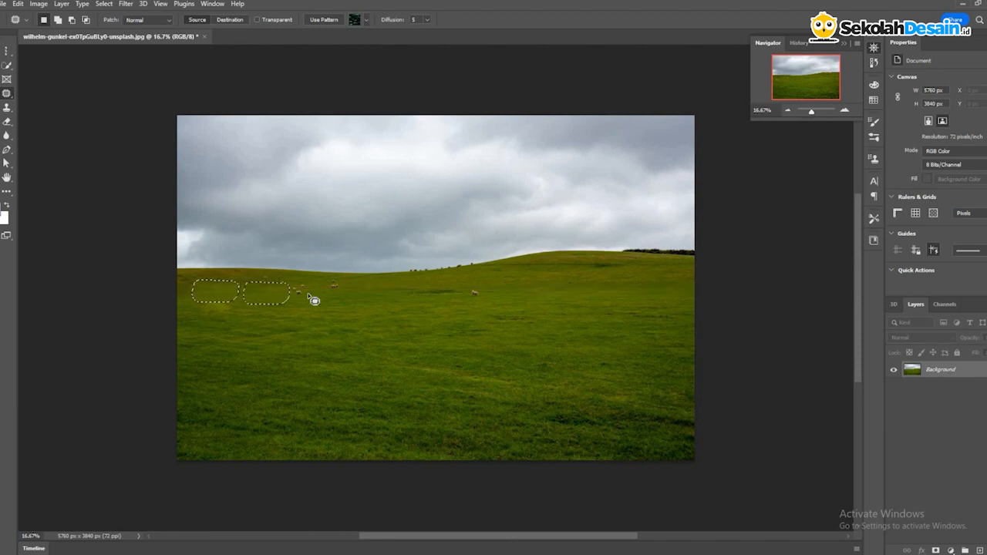
{"action": "key", "text": "ctrl+d"}
{"action": "mouse_move", "coordinate": [222, 298]}
{"action": "left_mouse_down"}
{"action": "mouse_move", "coordinate": [243, 310]}
{"action": "mouse_move", "coordinate": [280, 307]}
{"action": "left_mouse_up"}
{"action": "key", "text": "ctrl+d"}
Brush over small areas of the sky and the ridge with the Spot Healing Brush
{"action": "right_click", "coordinate": [9, 95]}
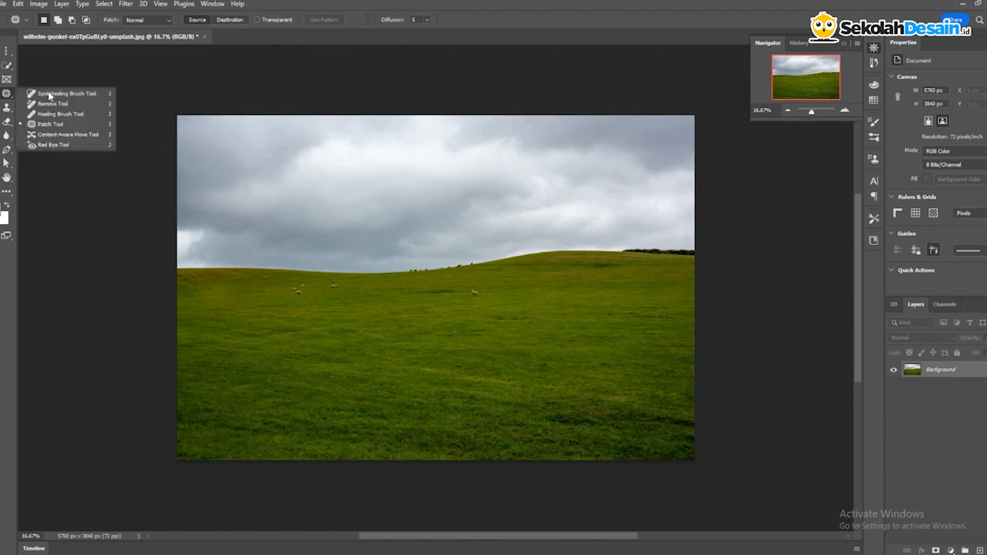
{"action": "left_click", "coordinate": [66, 93]}
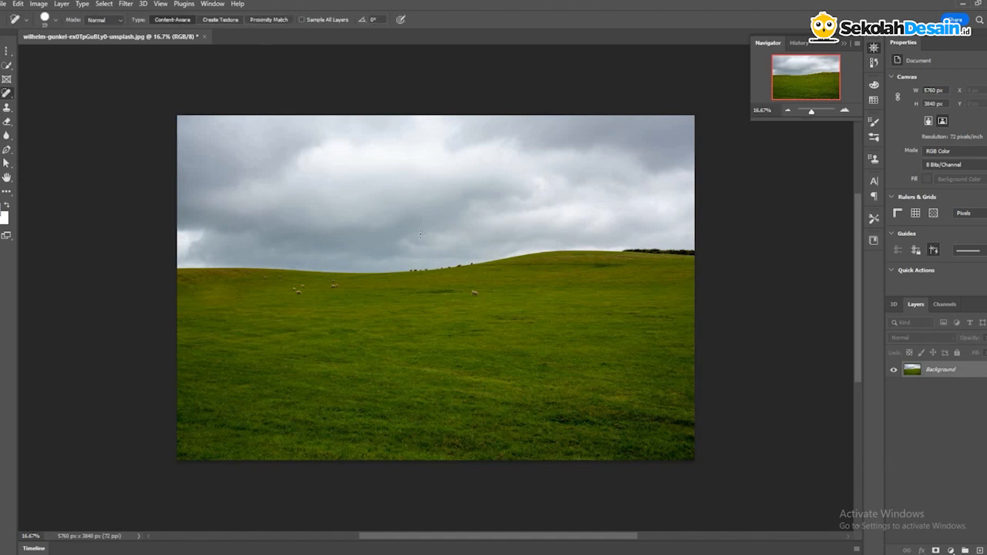
{"action": "mouse_move", "coordinate": [367, 185]}
{"action": "left_mouse_down"}
{"action": "mouse_move", "coordinate": [402, 231]}
{"action": "mouse_move", "coordinate": [370, 187]}
{"action": "left_mouse_up"}
{"action": "mouse_move", "coordinate": [472, 249]}
{"action": "left_mouse_down"}
{"action": "mouse_move", "coordinate": [392, 259]}
{"action": "mouse_move", "coordinate": [467, 262]}
{"action": "mouse_move", "coordinate": [486, 282]}
{"action": "mouse_move", "coordinate": [470, 250]}
{"action": "mouse_move", "coordinate": [486, 283]}
{"action": "left_mouse_up"}
{"action": "right_click", "coordinate": [4, 95]}
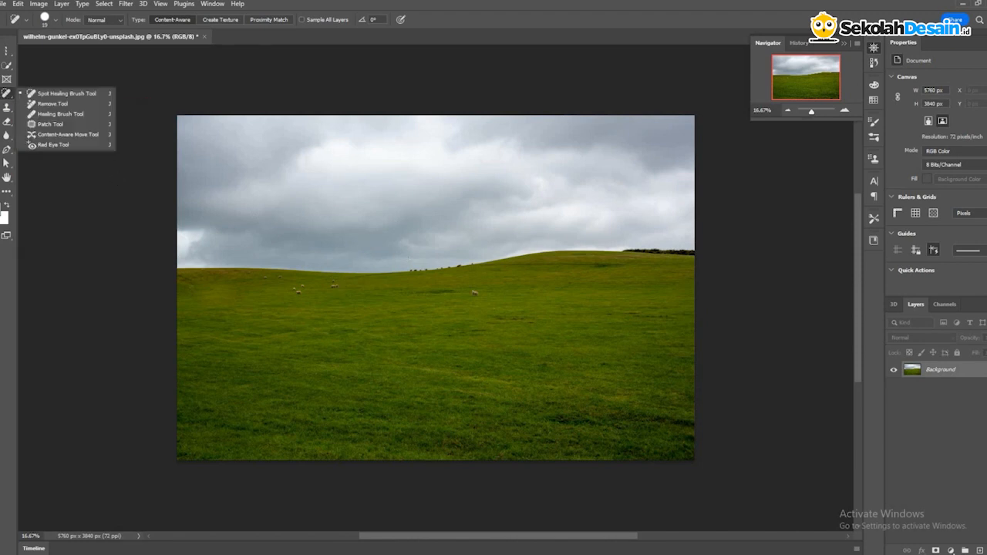
Switch to the Brush tool and set the brush size to 155 px
{"action": "left_click", "coordinate": [5, 108]}
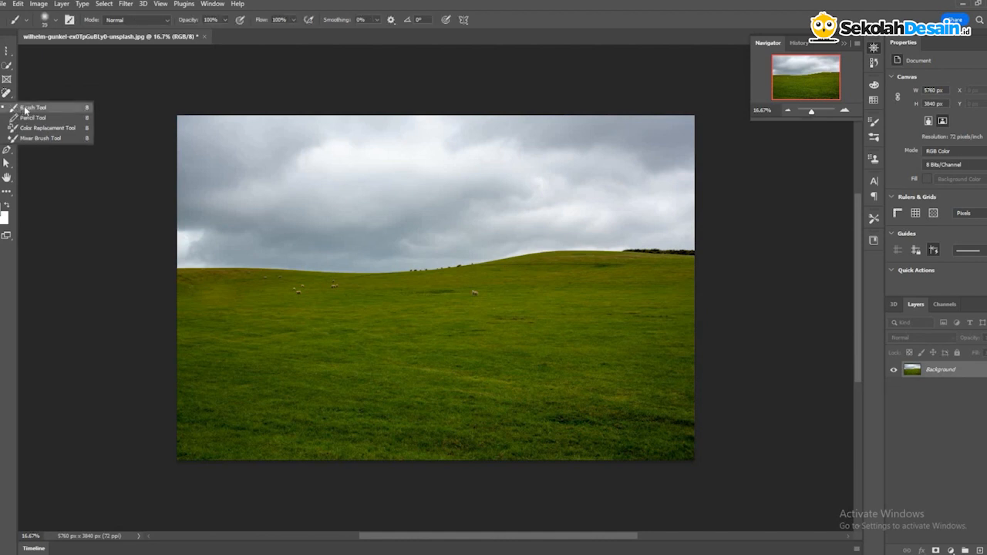
{"action": "left_click", "coordinate": [59, 18]}
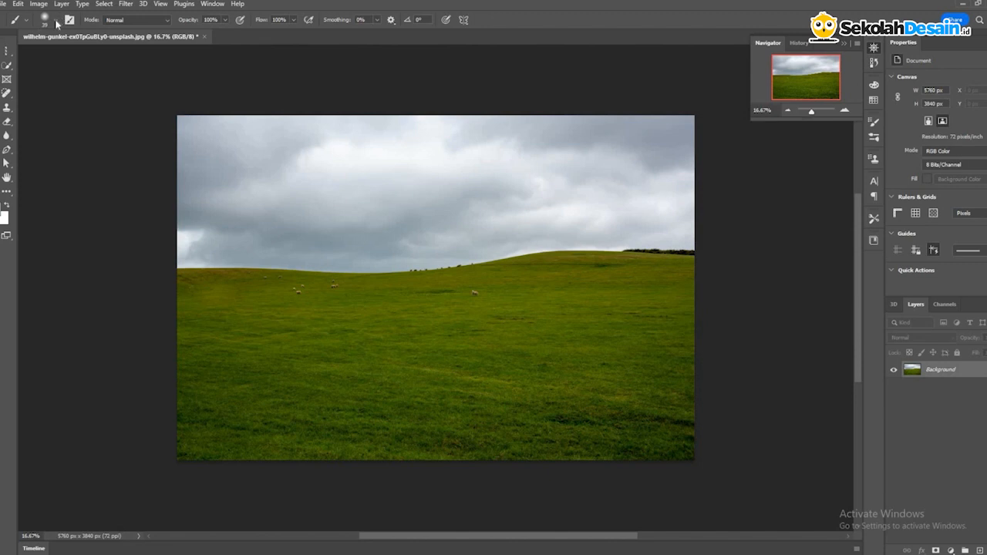
{"action": "left_click", "coordinate": [55, 19]}
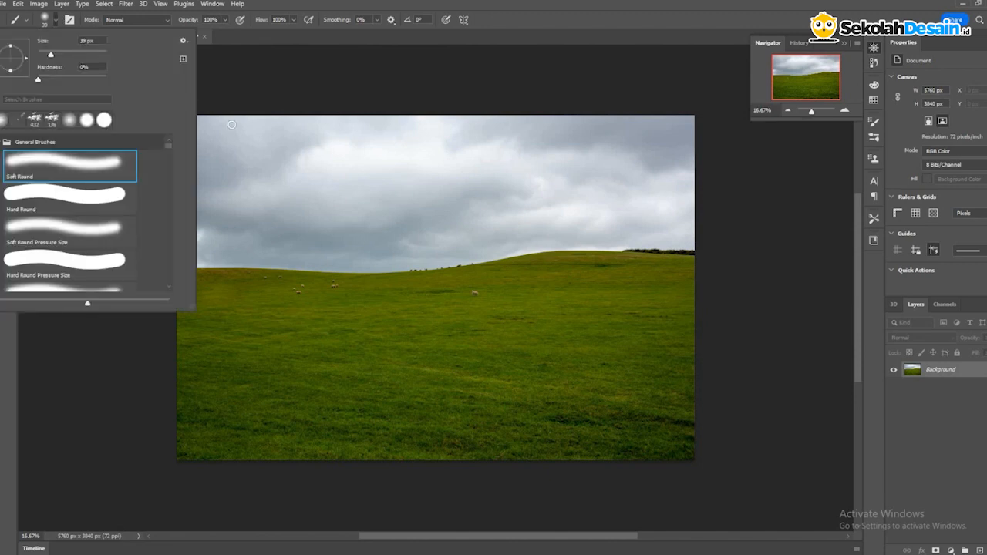
{"action": "type", "text": "155"}
{"action": "key", "text": "Return"}
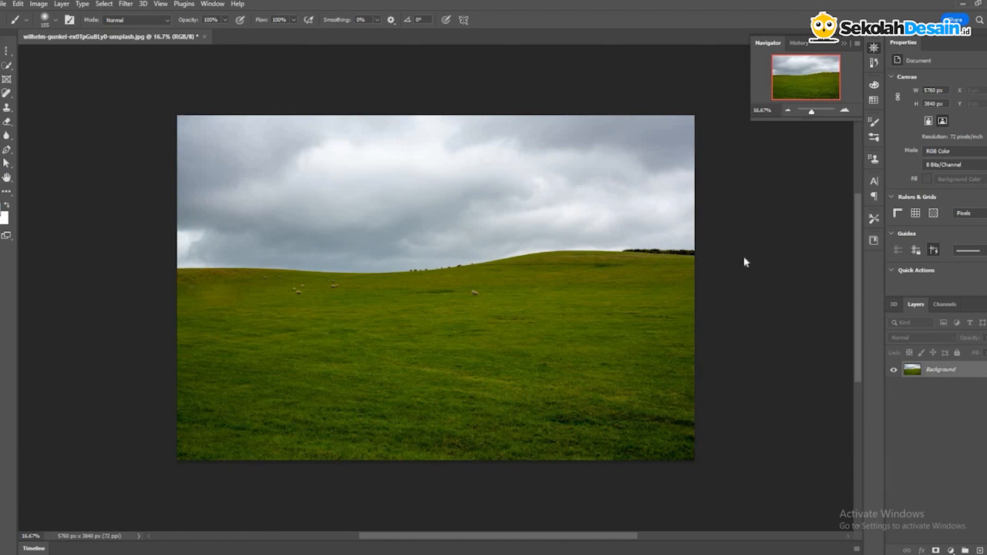
Set the foreground color to blue 0070df, paint a winding soft stroke across the sky and undo it
{"action": "left_click", "coordinate": [3, 209]}
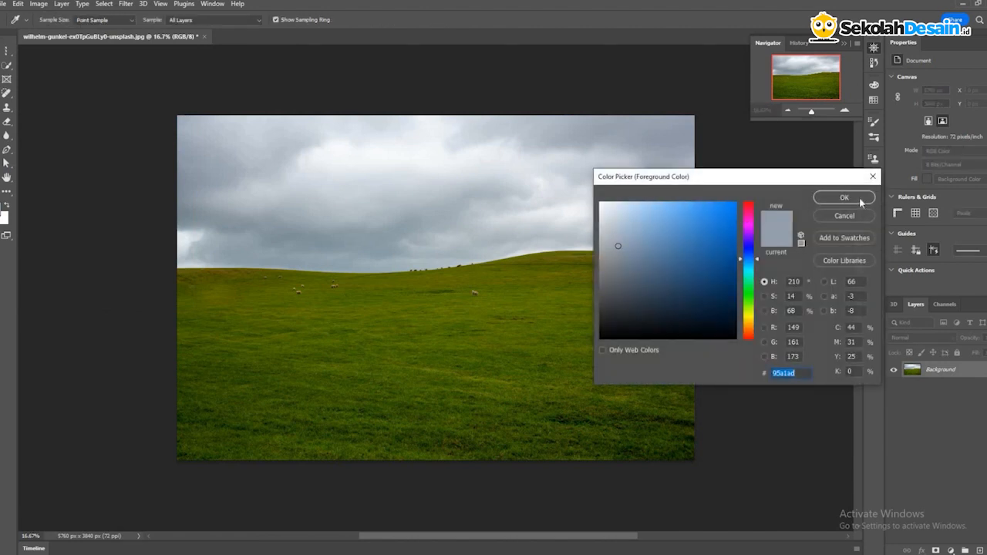
{"action": "left_click_drag", "start_coordinate": [710, 228], "coordinate": [736, 219]}
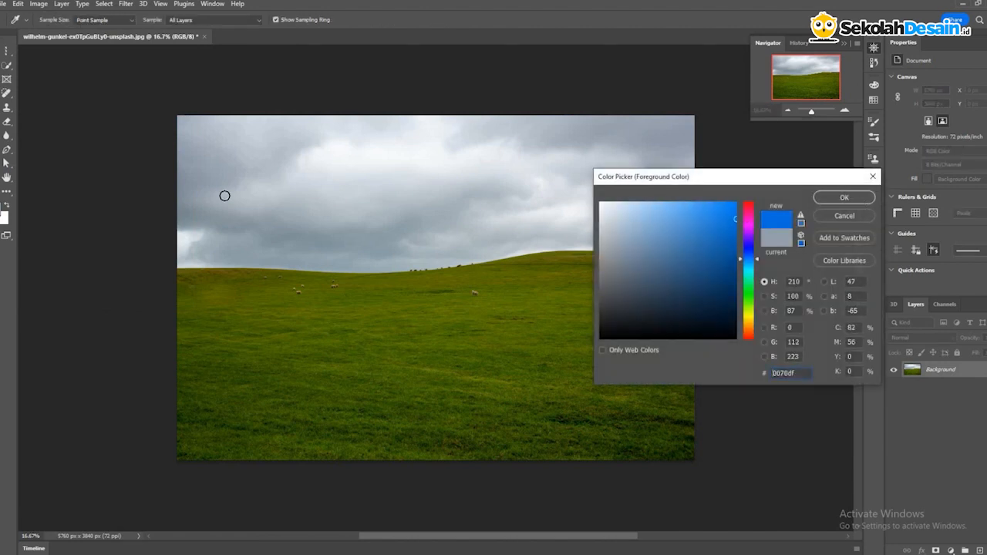
{"action": "key", "text": "Return"}
{"action": "mouse_move", "coordinate": [300, 152]}
{"action": "left_mouse_down"}
{"action": "mouse_move", "coordinate": [245, 229]}
{"action": "mouse_move", "coordinate": [383, 204]}
{"action": "mouse_move", "coordinate": [550, 218]}
{"action": "mouse_move", "coordinate": [629, 207]}
{"action": "mouse_move", "coordinate": [461, 156]}
{"action": "left_mouse_up"}
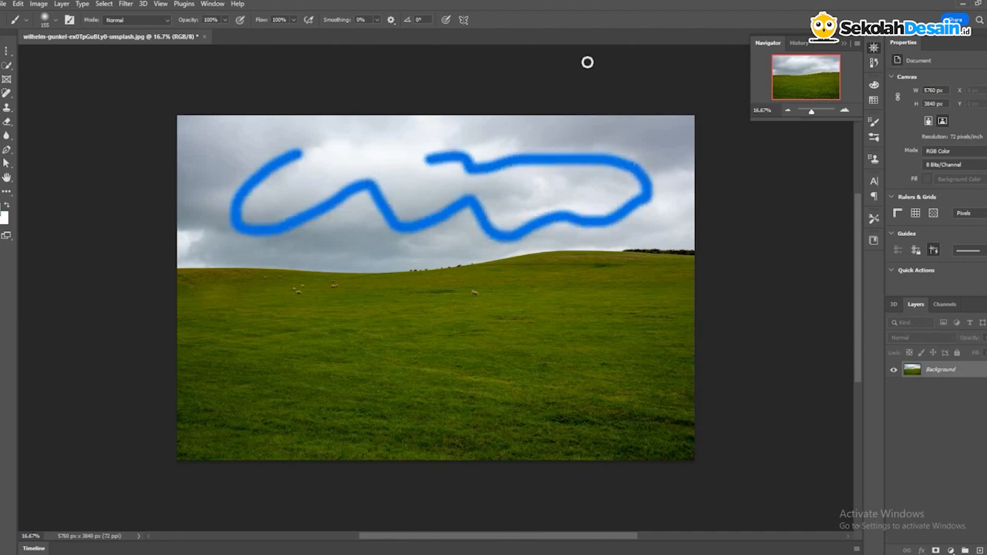
{"action": "key", "text": "ctrl+z"}
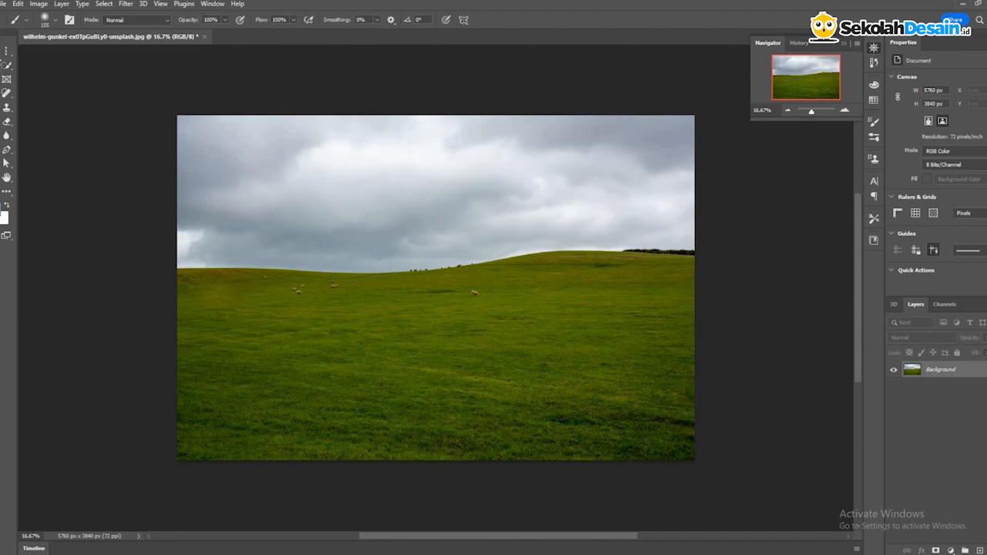
Reduce the brush to a very small size and paint a thin wavy line across the sky
{"action": "left_click", "coordinate": [56, 24]}
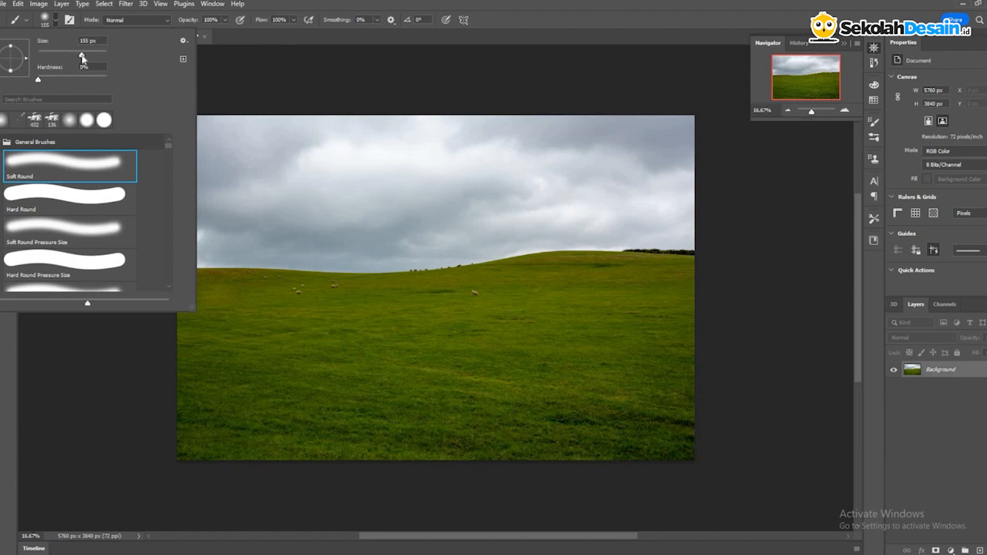
{"action": "left_click_drag", "start_coordinate": [82, 57], "coordinate": [40, 55]}
{"action": "mouse_move", "coordinate": [321, 149]}
{"action": "left_mouse_down"}
{"action": "mouse_move", "coordinate": [448, 193]}
{"action": "mouse_move", "coordinate": [554, 199]}
{"action": "left_mouse_up"}
Set the brush size to 5000 px and paint a stroke over the middle of the photo
{"action": "right_click", "coordinate": [44, 52]}
{"action": "left_click_drag", "start_coordinate": [40, 55], "coordinate": [108, 56]}
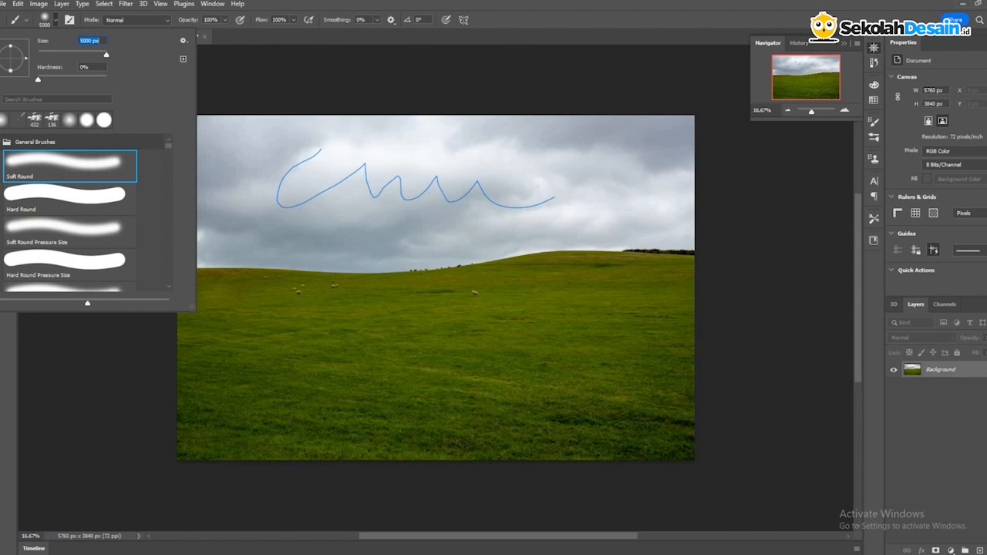
{"action": "left_click_drag", "start_coordinate": [351, 212], "coordinate": [463, 251]}
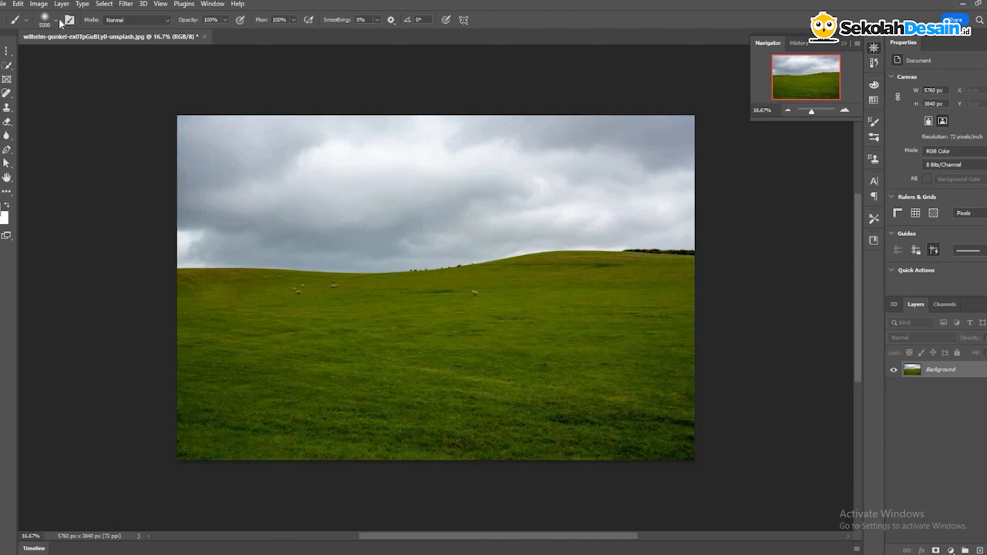
Set the brush size to 146 px and paint a short soft diagonal stroke in the left part of the sky
{"action": "left_click", "coordinate": [56, 21]}
{"action": "left_click", "coordinate": [79, 56]}
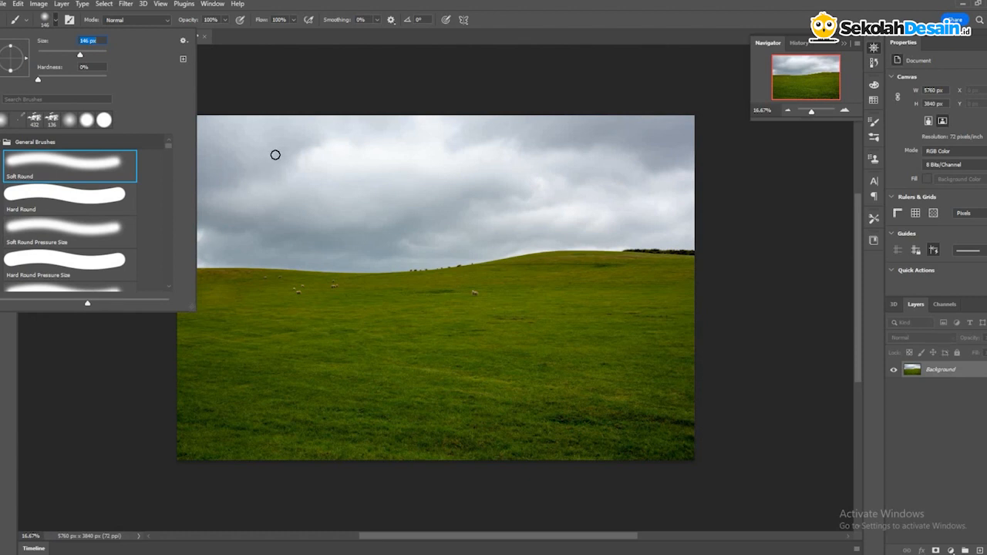
{"action": "left_click_drag", "start_coordinate": [212, 246], "coordinate": [277, 153]}
Set the brush hardness to 100% and paint four hard-edged strokes across the sky
{"action": "left_click", "coordinate": [57, 22]}
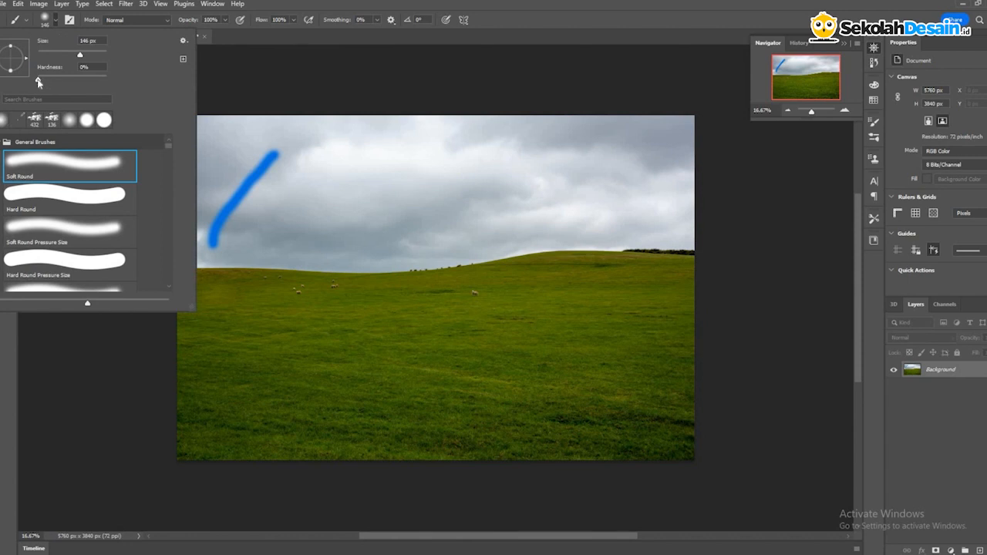
{"action": "left_click", "coordinate": [106, 79]}
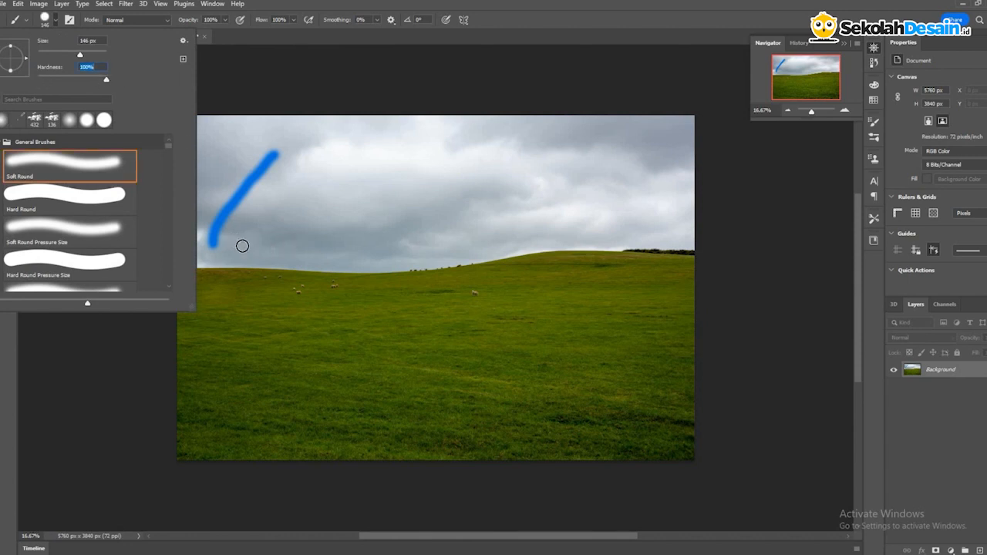
{"action": "left_click_drag", "start_coordinate": [286, 165], "coordinate": [243, 245]}
{"action": "left_click_drag", "start_coordinate": [307, 255], "coordinate": [460, 140]}
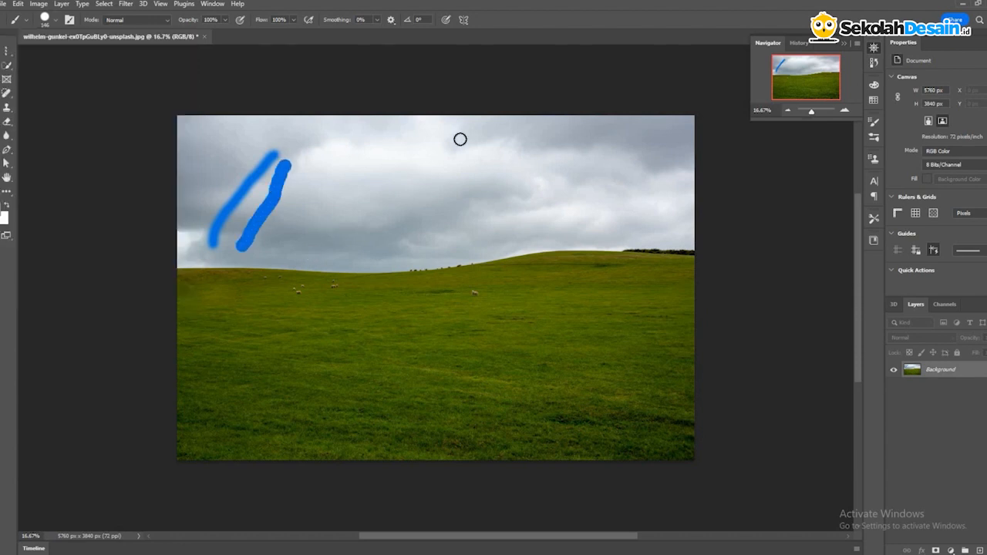
{"action": "left_click_drag", "start_coordinate": [405, 232], "coordinate": [569, 180]}
{"action": "left_click_drag", "start_coordinate": [316, 177], "coordinate": [468, 185]}
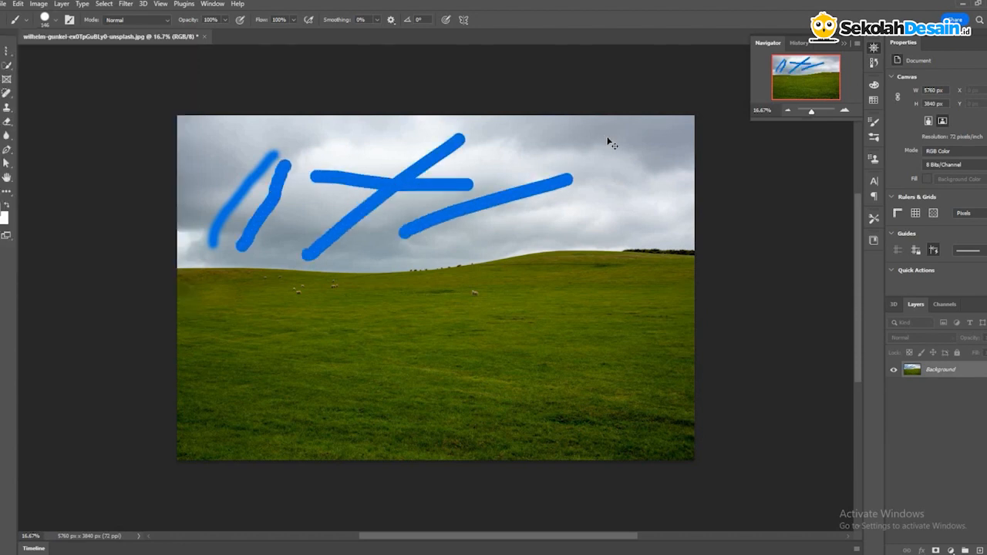
Undo all the blue brush strokes painted in the sky
{"action": "key", "text": "ctrl+z"}
{"action": "key", "text": "ctrl+z"}
{"action": "key", "text": "ctrl+z"}
{"action": "key", "text": "ctrl+z"}
{"action": "key", "text": "ctrl+z"}
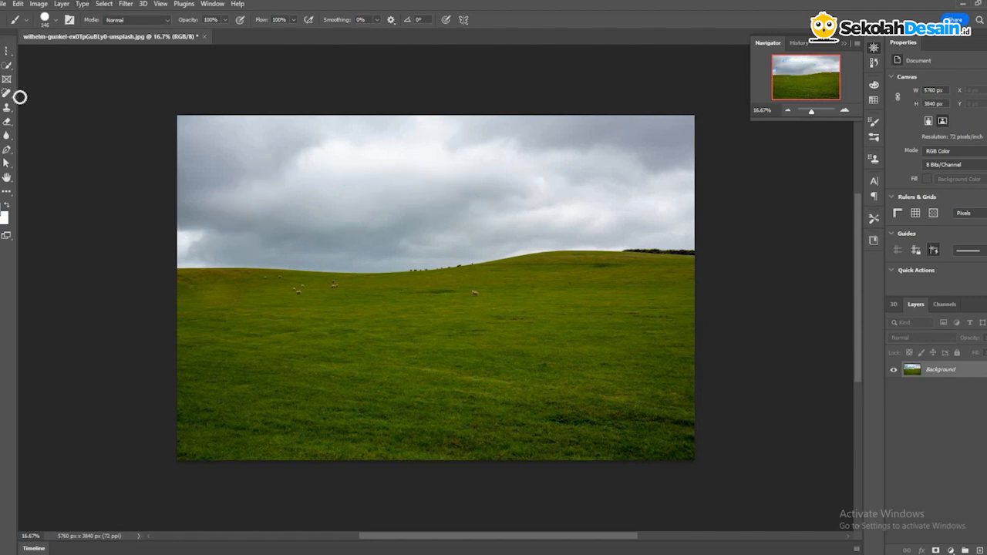
Try the Clone Stamp tool on the sky without defining a source point, and dismiss the message
{"action": "left_click", "coordinate": [8, 108]}
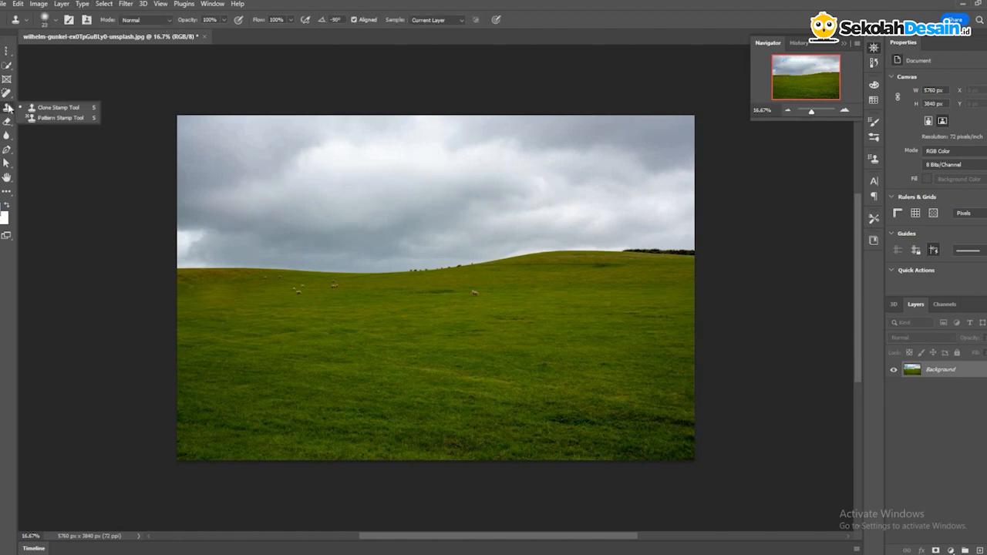
{"action": "left_click", "coordinate": [308, 178]}
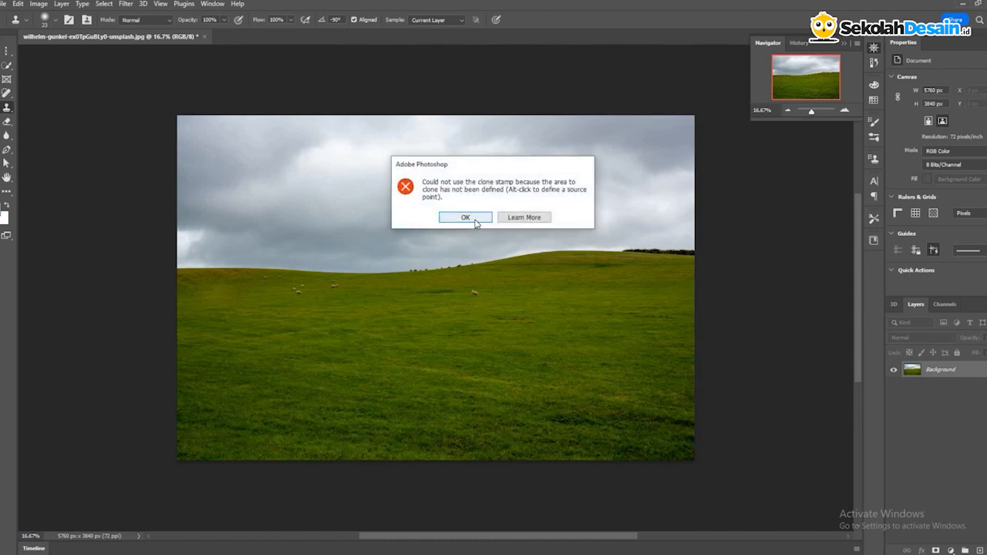
{"action": "key", "text": "Return"}
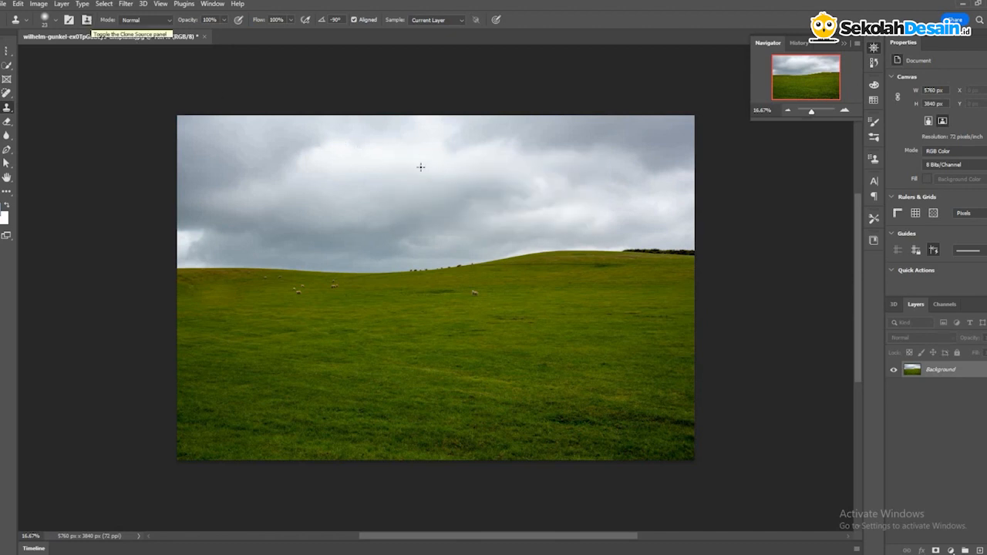
Set the clone stamp brush's hardness to 100% and enlarge its size
{"action": "left_click", "coordinate": [55, 20]}
{"action": "left_click_drag", "start_coordinate": [44, 80], "coordinate": [135, 82]}
{"action": "left_click", "coordinate": [78, 67]}
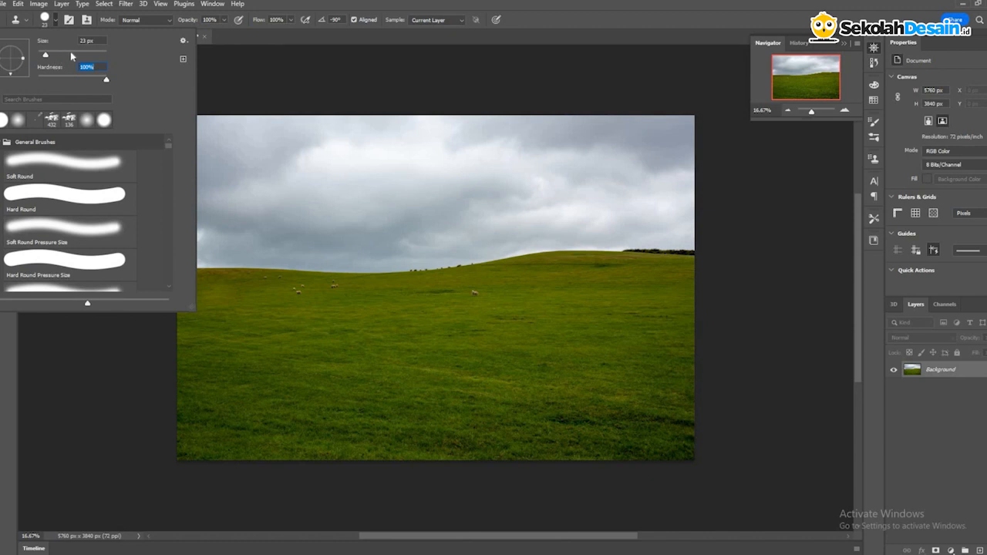
{"action": "left_click", "coordinate": [67, 54]}
Clone a patch of grass with sheep into the upper part of the sky and undo the cloning
{"action": "left_click", "coordinate": [355, 157]}
{"action": "left_click", "coordinate": [356, 156]}
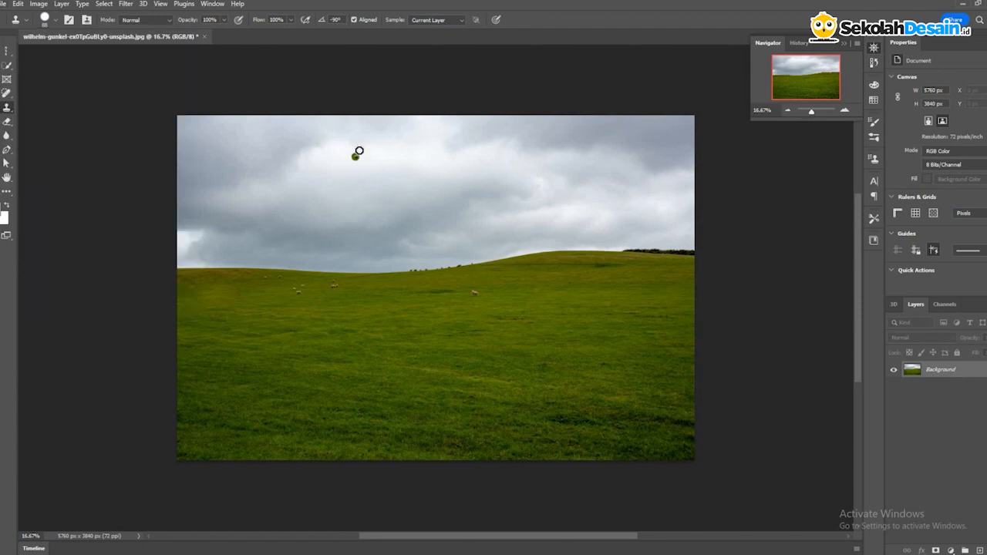
{"action": "mouse_move", "coordinate": [357, 154]}
{"action": "left_mouse_down"}
{"action": "mouse_move", "coordinate": [342, 137]}
{"action": "mouse_move", "coordinate": [375, 162]}
{"action": "mouse_move", "coordinate": [375, 141]}
{"action": "mouse_move", "coordinate": [353, 145]}
{"action": "mouse_move", "coordinate": [361, 118]}
{"action": "left_mouse_up"}
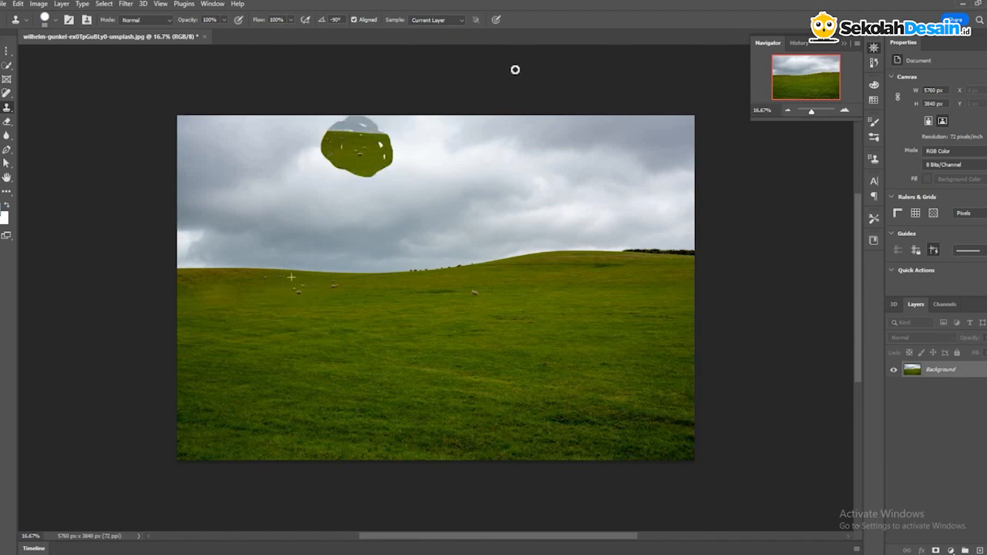
{"action": "key", "text": "ctrl+z"}
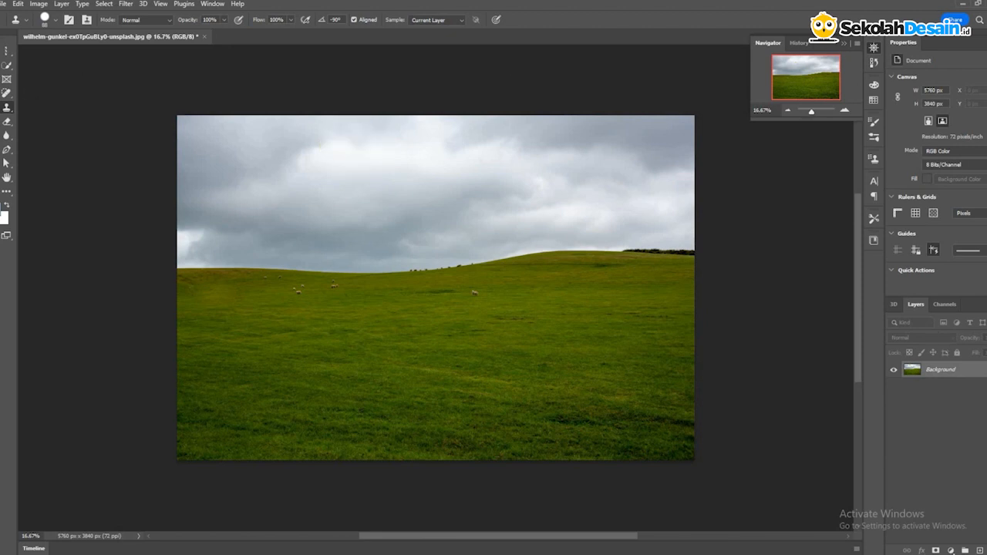
Activate the History Brush tool and open its brush settings
{"action": "left_click", "coordinate": [7, 121]}
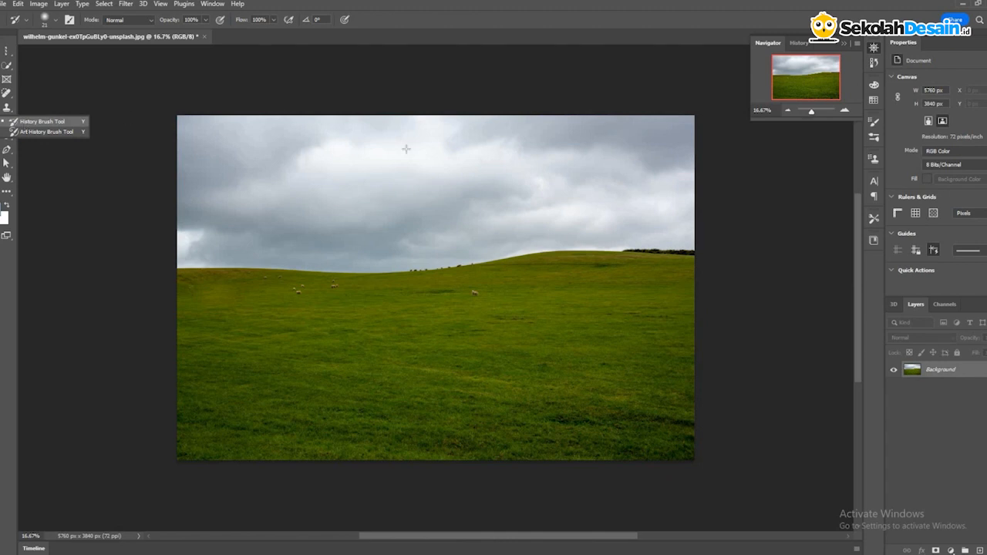
{"action": "left_click", "coordinate": [46, 25]}
{"action": "left_click", "coordinate": [56, 23]}
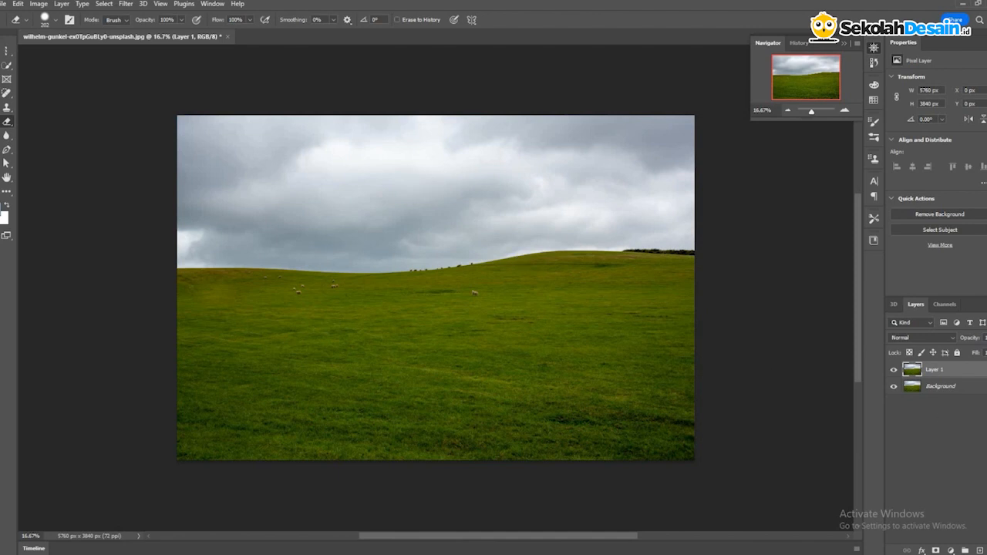
Unlock the Background layer and set the eraser brush's hardness to 100%
{"action": "left_click", "coordinate": [986, 387]}
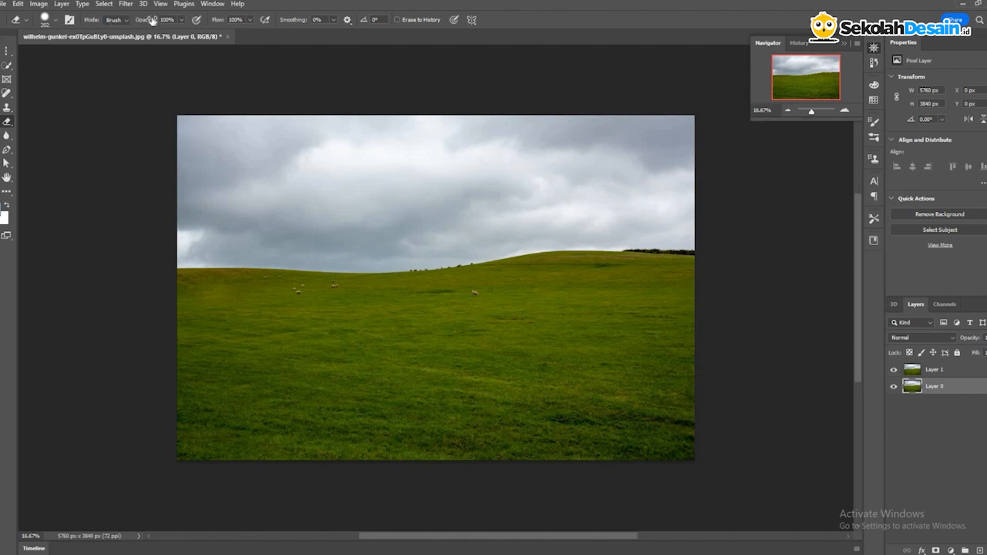
{"action": "left_click", "coordinate": [57, 21]}
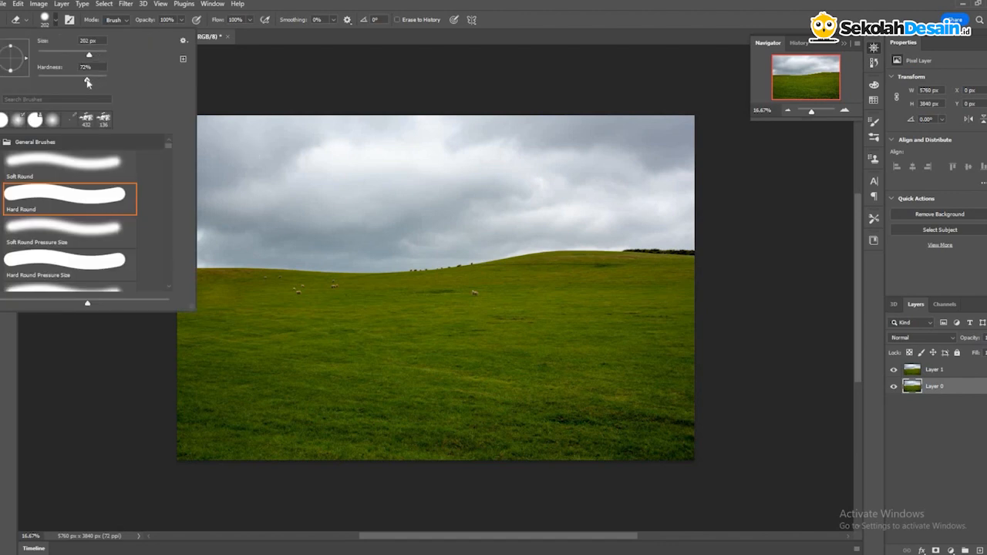
{"action": "left_click_drag", "start_coordinate": [169, 114], "coordinate": [218, 167]}
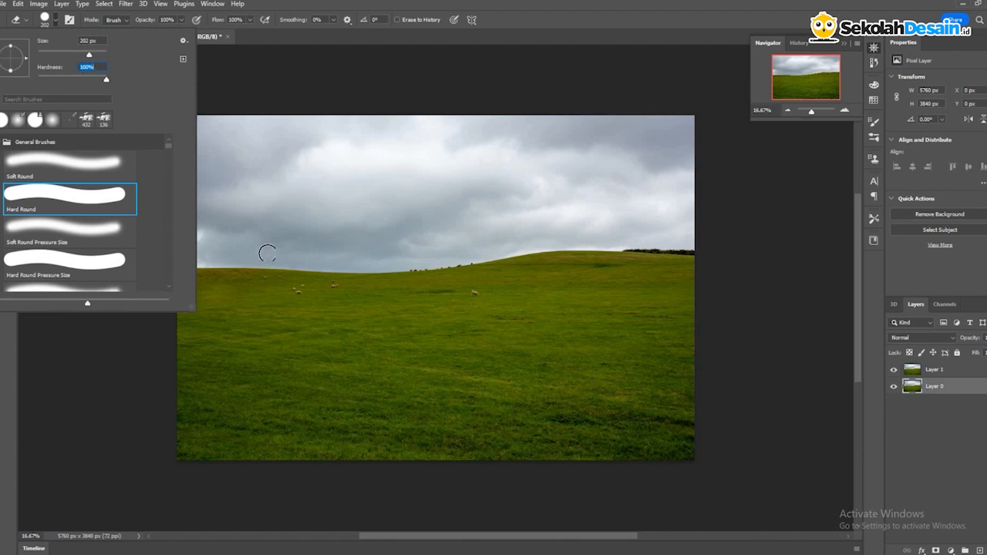
{"action": "left_click", "coordinate": [305, 157]}
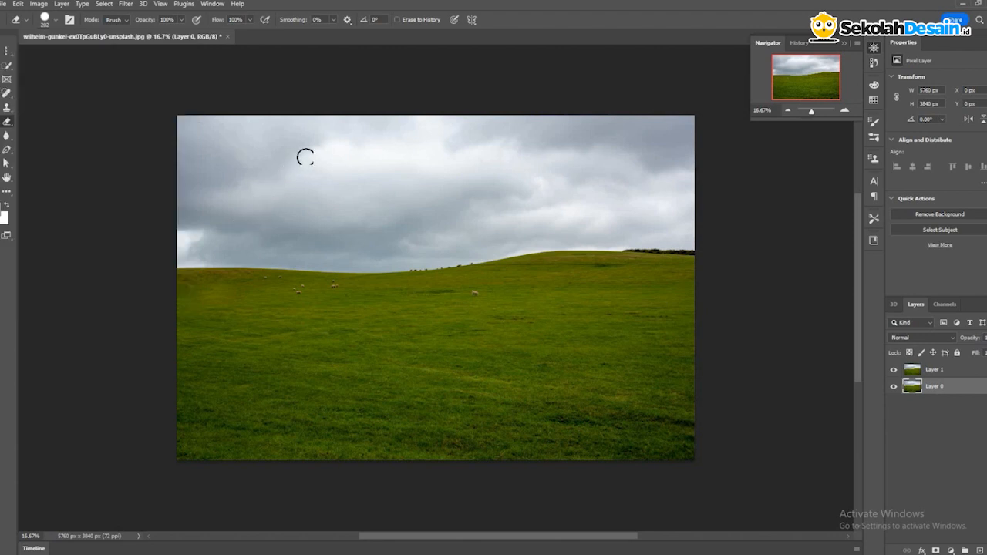
With Layer 0 hidden, erase hard-edged zigzag strokes across the sky on Layer 1 and undo the erasing
{"action": "left_click", "coordinate": [935, 371]}
{"action": "left_click", "coordinate": [893, 386]}
{"action": "mouse_move", "coordinate": [218, 145]}
{"action": "left_mouse_down"}
{"action": "mouse_move", "coordinate": [278, 212]}
{"action": "mouse_move", "coordinate": [298, 182]}
{"action": "left_mouse_up"}
{"action": "mouse_move", "coordinate": [495, 179]}
{"action": "left_mouse_down"}
{"action": "mouse_move", "coordinate": [595, 192]}
{"action": "mouse_move", "coordinate": [396, 234]}
{"action": "left_mouse_up"}
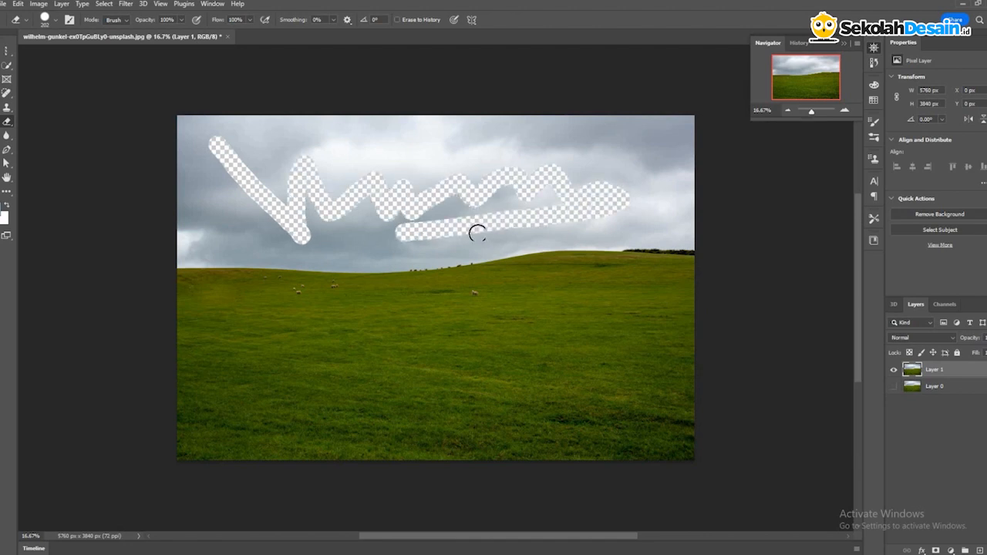
{"action": "key", "text": "ctrl+z"}
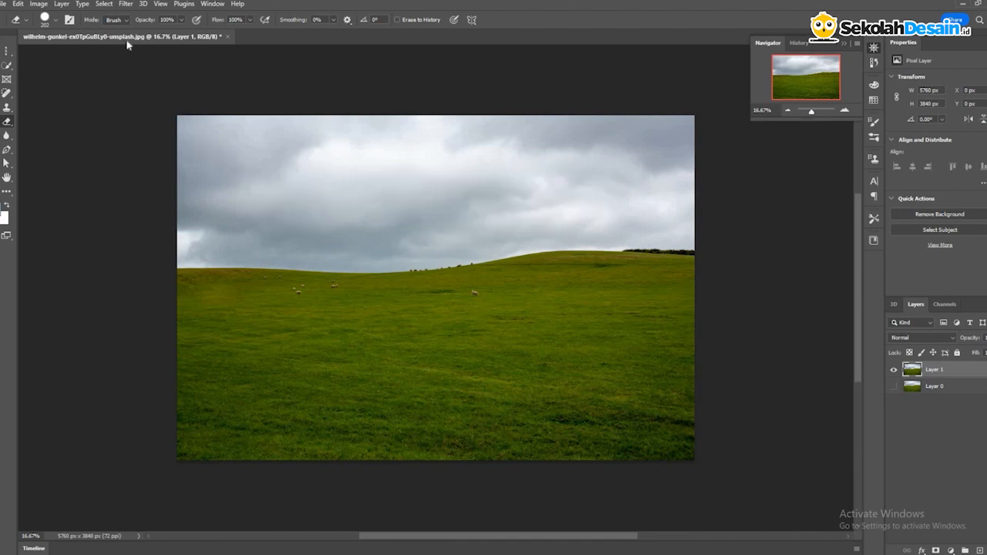
Set the eraser's hardness to 0%, erase soft-edged looping strokes across the sky on Layer 1, and undo them
{"action": "right_click", "coordinate": [108, 84]}
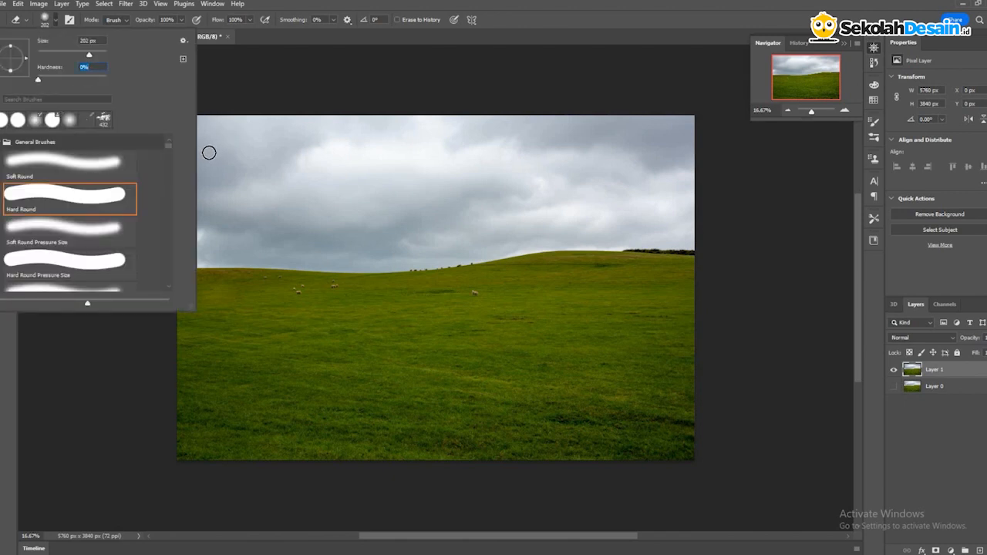
{"action": "key", "text": "Return"}
{"action": "mouse_move", "coordinate": [203, 149]}
{"action": "left_mouse_down"}
{"action": "mouse_move", "coordinate": [291, 198]}
{"action": "mouse_move", "coordinate": [386, 165]}
{"action": "mouse_move", "coordinate": [524, 193]}
{"action": "mouse_move", "coordinate": [586, 154]}
{"action": "left_mouse_up"}
{"action": "mouse_move", "coordinate": [318, 178]}
{"action": "left_mouse_down"}
{"action": "mouse_move", "coordinate": [347, 157]}
{"action": "mouse_move", "coordinate": [388, 214]}
{"action": "mouse_move", "coordinate": [432, 235]}
{"action": "mouse_move", "coordinate": [457, 212]}
{"action": "mouse_move", "coordinate": [594, 193]}
{"action": "left_mouse_up"}
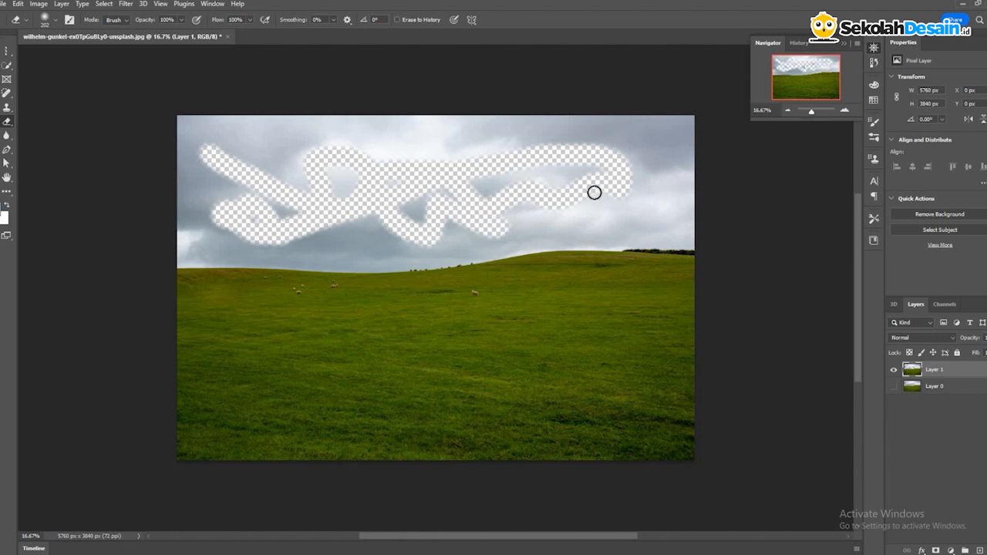
{"action": "key", "text": "ctrl+z"}
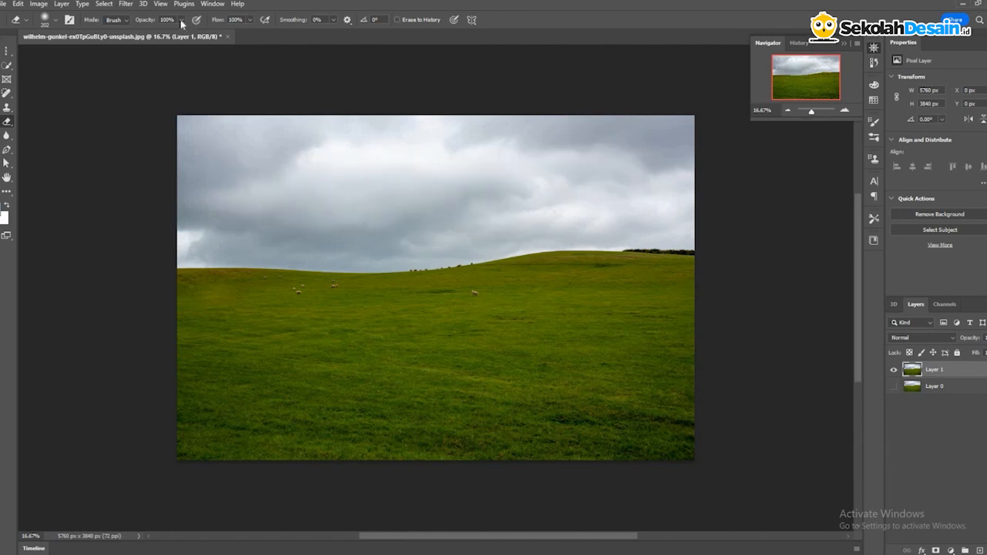
Erase a zigzag across the sky on Layer 1 at 31% eraser opacity and undo it
{"action": "left_click", "coordinate": [182, 22]}
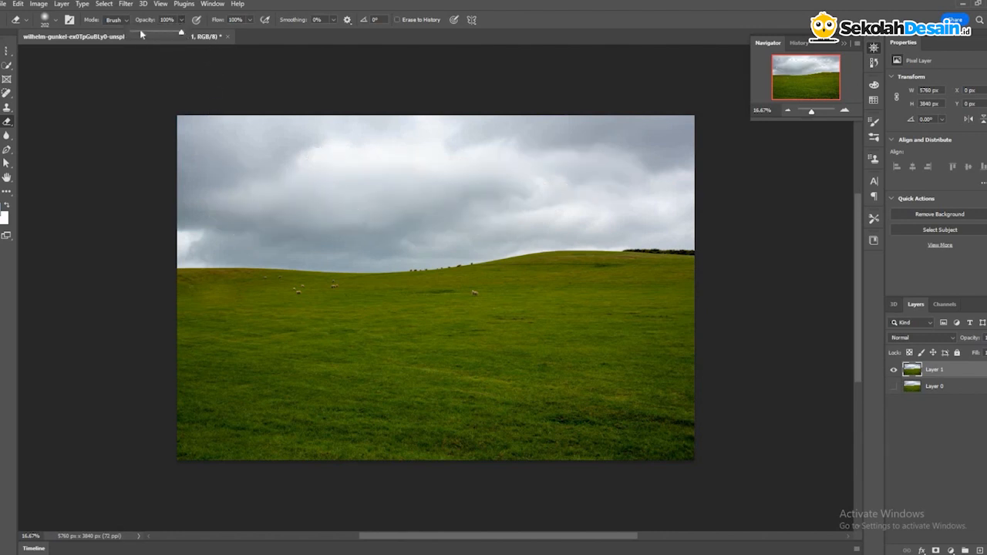
{"action": "left_click", "coordinate": [156, 33]}
{"action": "left_click_drag", "start_coordinate": [157, 35], "coordinate": [147, 32]}
{"action": "mouse_move", "coordinate": [240, 184]}
{"action": "left_mouse_down"}
{"action": "mouse_move", "coordinate": [269, 212]}
{"action": "mouse_move", "coordinate": [317, 166]}
{"action": "left_mouse_up"}
{"action": "mouse_move", "coordinate": [516, 197]}
{"action": "left_mouse_down"}
{"action": "mouse_move", "coordinate": [591, 196]}
{"action": "mouse_move", "coordinate": [606, 178]}
{"action": "left_mouse_up"}
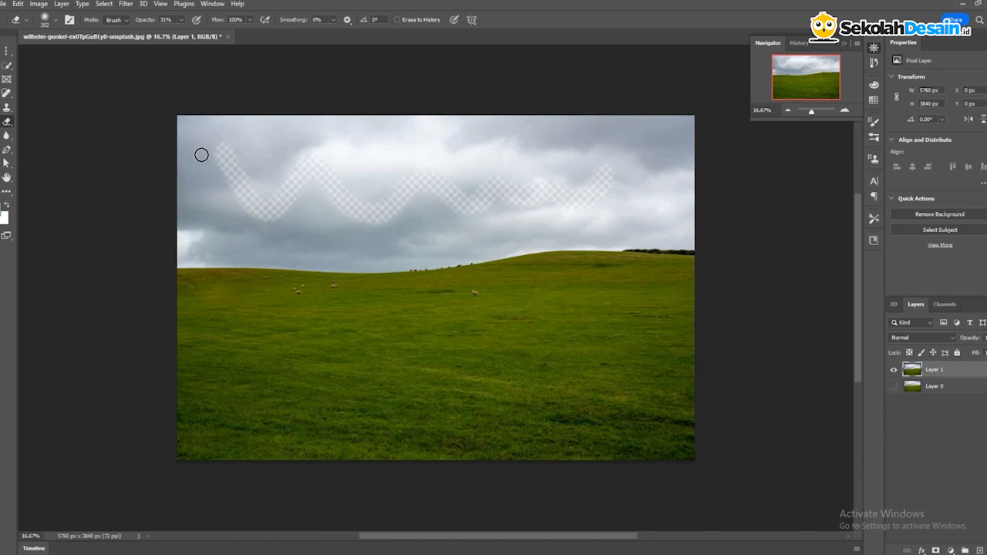
{"action": "key", "text": "ctrl+z"}
Set the eraser opacity to 80% and erase a row of separate diagonal strokes across the sky on Layer 1
{"action": "left_click", "coordinate": [183, 19]}
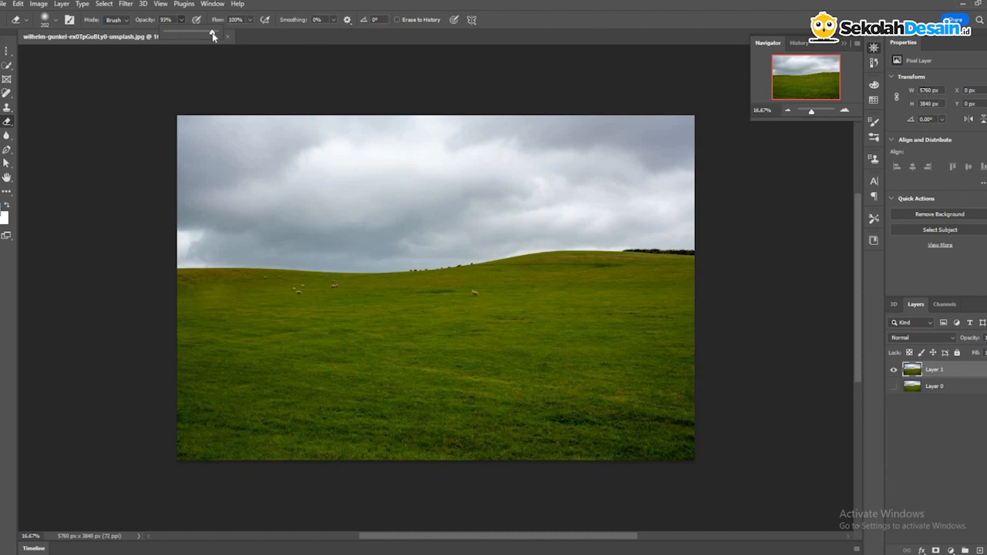
{"action": "left_click_drag", "start_coordinate": [207, 34], "coordinate": [201, 34]}
{"action": "mouse_move", "coordinate": [197, 145]}
{"action": "left_mouse_down"}
{"action": "mouse_move", "coordinate": [255, 206]}
{"action": "mouse_move", "coordinate": [270, 205]}
{"action": "left_mouse_up"}
{"action": "left_click_drag", "start_coordinate": [274, 158], "coordinate": [339, 209]}
{"action": "left_click_drag", "start_coordinate": [337, 145], "coordinate": [405, 210]}
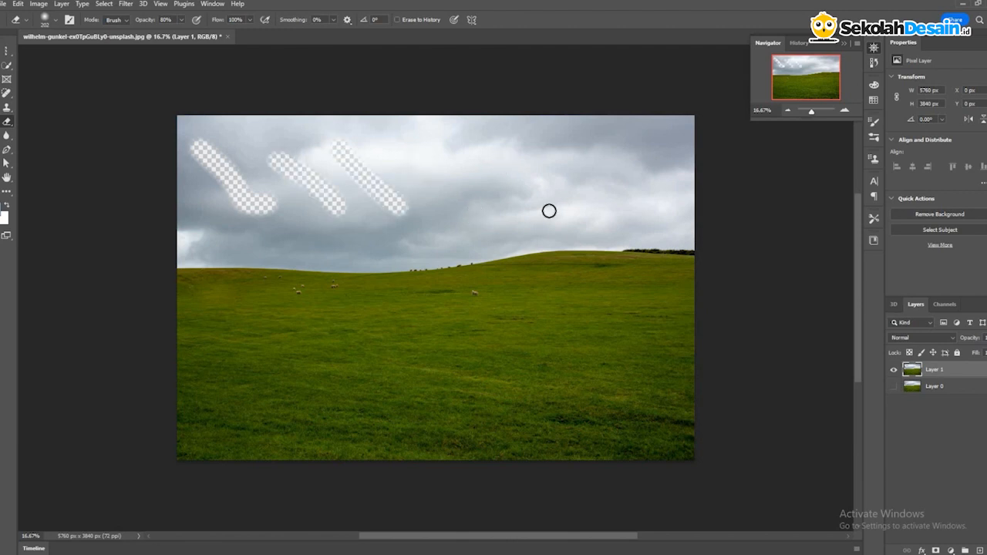
{"action": "left_click_drag", "start_coordinate": [413, 148], "coordinate": [472, 221]}
{"action": "left_click_drag", "start_coordinate": [503, 156], "coordinate": [550, 210]}
{"action": "left_click", "coordinate": [569, 160]}
{"action": "left_click_drag", "start_coordinate": [570, 160], "coordinate": [603, 209]}
{"action": "left_click_drag", "start_coordinate": [620, 146], "coordinate": [653, 203]}
{"action": "left_click_drag", "start_coordinate": [653, 138], "coordinate": [678, 171]}
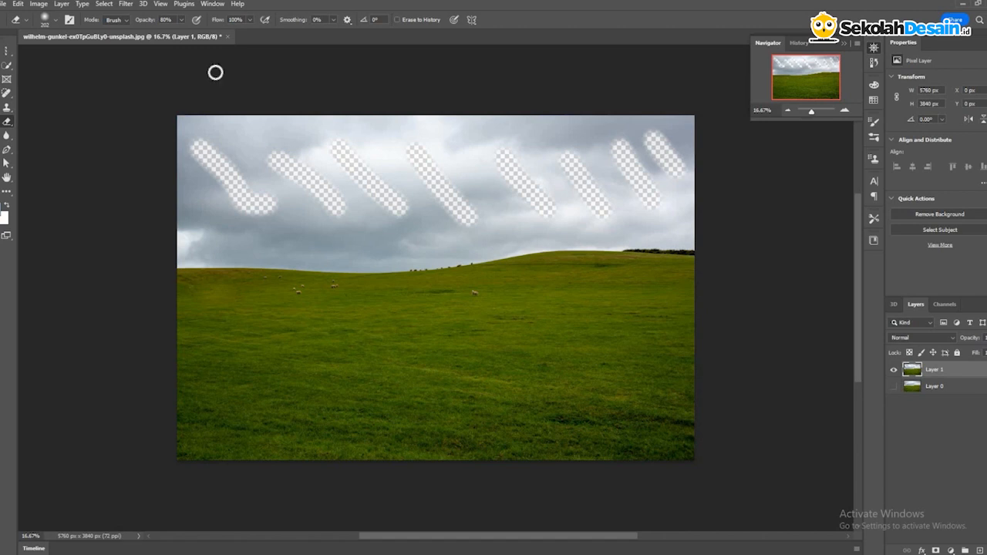
Undo all the diagonal eraser strokes in the sky
{"action": "key", "text": "ctrl+z"}
{"action": "key", "text": "ctrl+z"}
{"action": "key", "text": "ctrl+z"}
{"action": "key", "text": "ctrl+z"}
{"action": "key", "text": "ctrl+z"}
{"action": "key", "text": "ctrl+z"}
{"action": "key", "text": "ctrl+z"}
{"action": "key", "text": "ctrl+z"}
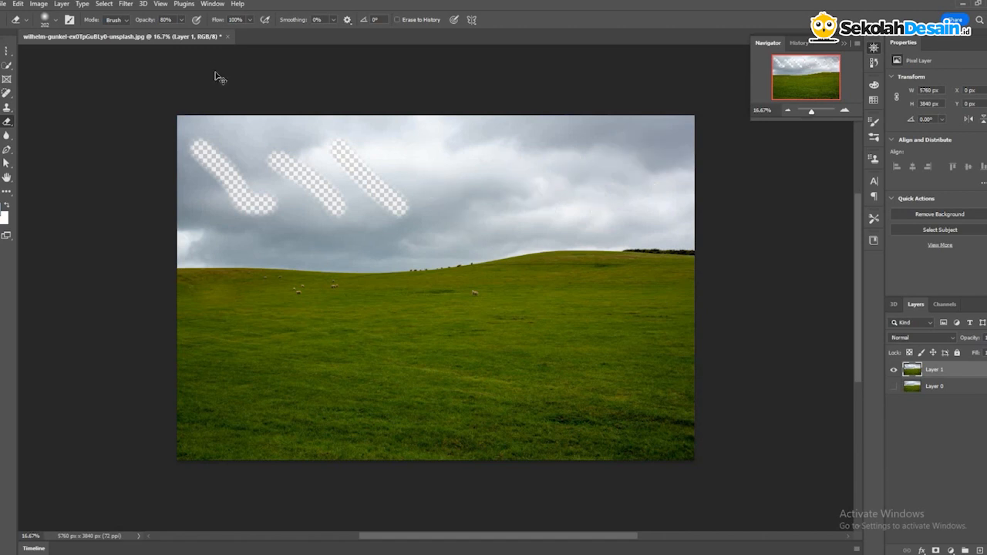
Set the eraser opacity to 9%, erase faintly over the upper part of the sky, and undo the erasing
{"action": "left_click", "coordinate": [181, 20]}
{"action": "left_click", "coordinate": [147, 33]}
{"action": "left_click_drag", "start_coordinate": [147, 33], "coordinate": [145, 33]}
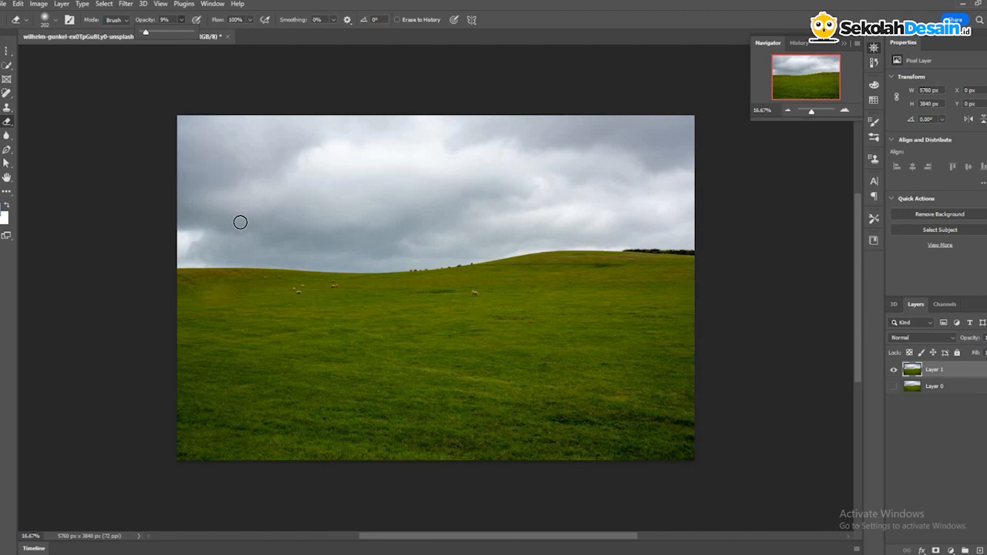
{"action": "mouse_move", "coordinate": [295, 177]}
{"action": "left_mouse_down"}
{"action": "mouse_move", "coordinate": [362, 208]}
{"action": "mouse_move", "coordinate": [405, 155]}
{"action": "mouse_move", "coordinate": [440, 203]}
{"action": "mouse_move", "coordinate": [465, 215]}
{"action": "mouse_move", "coordinate": [489, 174]}
{"action": "mouse_move", "coordinate": [530, 203]}
{"action": "mouse_move", "coordinate": [574, 204]}
{"action": "mouse_move", "coordinate": [610, 178]}
{"action": "mouse_move", "coordinate": [642, 214]}
{"action": "mouse_move", "coordinate": [347, 198]}
{"action": "mouse_move", "coordinate": [213, 170]}
{"action": "mouse_move", "coordinate": [201, 196]}
{"action": "mouse_move", "coordinate": [264, 224]}
{"action": "mouse_move", "coordinate": [347, 198]}
{"action": "mouse_move", "coordinate": [626, 207]}
{"action": "mouse_move", "coordinate": [441, 193]}
{"action": "mouse_move", "coordinate": [371, 213]}
{"action": "mouse_move", "coordinate": [253, 199]}
{"action": "mouse_move", "coordinate": [246, 149]}
{"action": "left_mouse_up"}
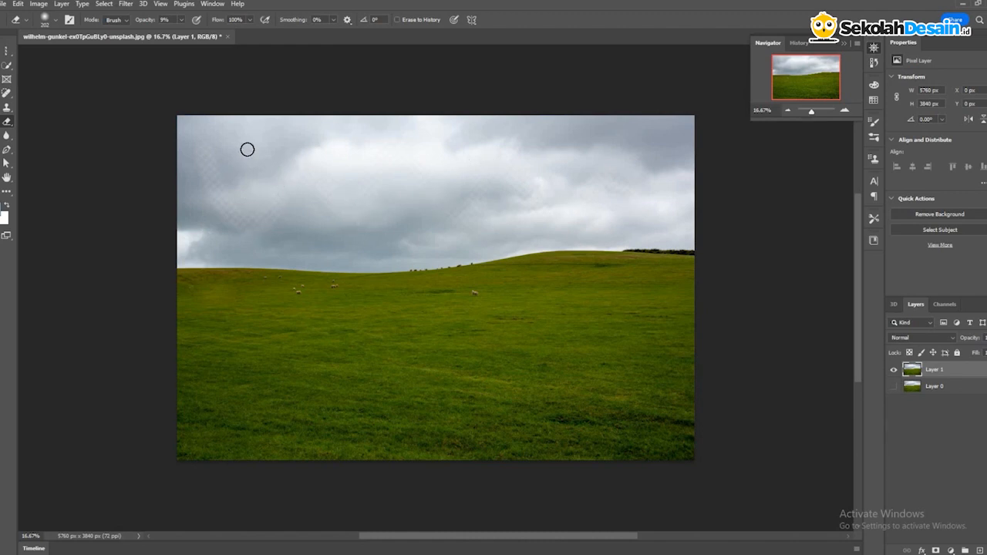
{"action": "key", "text": "ctrl+z"}
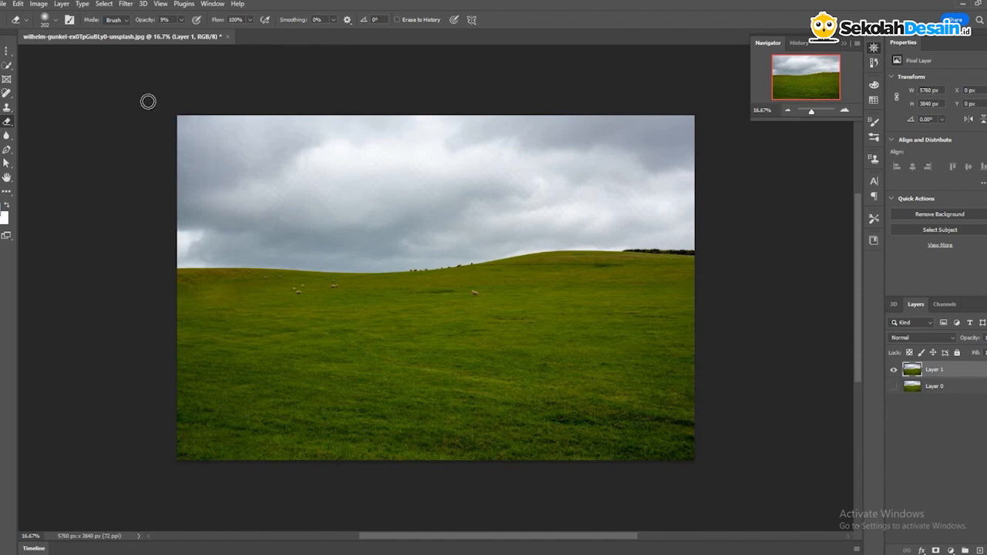
Add a new empty layer, fill it with the blue foreground color using the Paint Bucket, and undo the fill
{"action": "left_click_drag", "start_coordinate": [7, 136], "coordinate": [14, 146]}
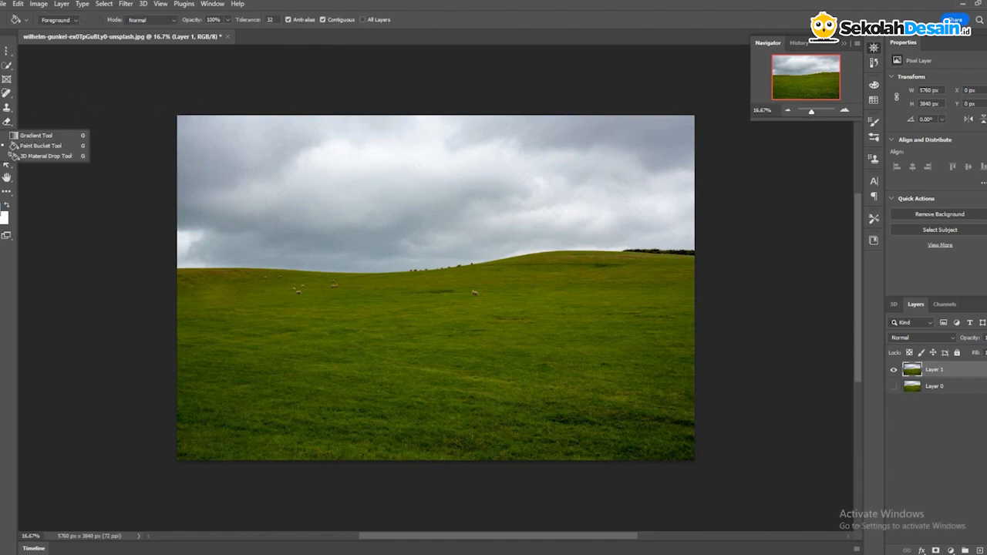
{"action": "left_click", "coordinate": [161, 137]}
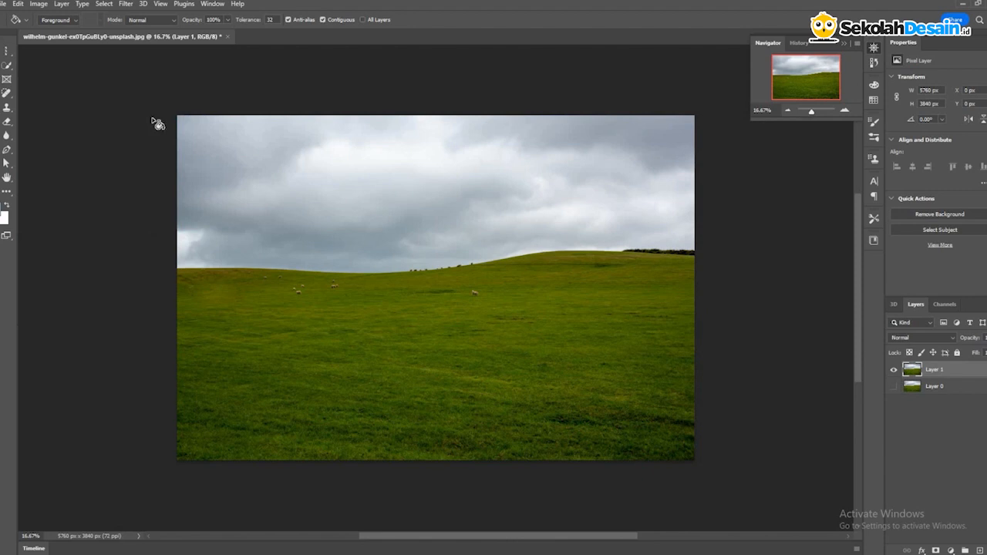
{"action": "key", "text": "ctrl+shift+n"}
{"action": "key", "text": "Return"}
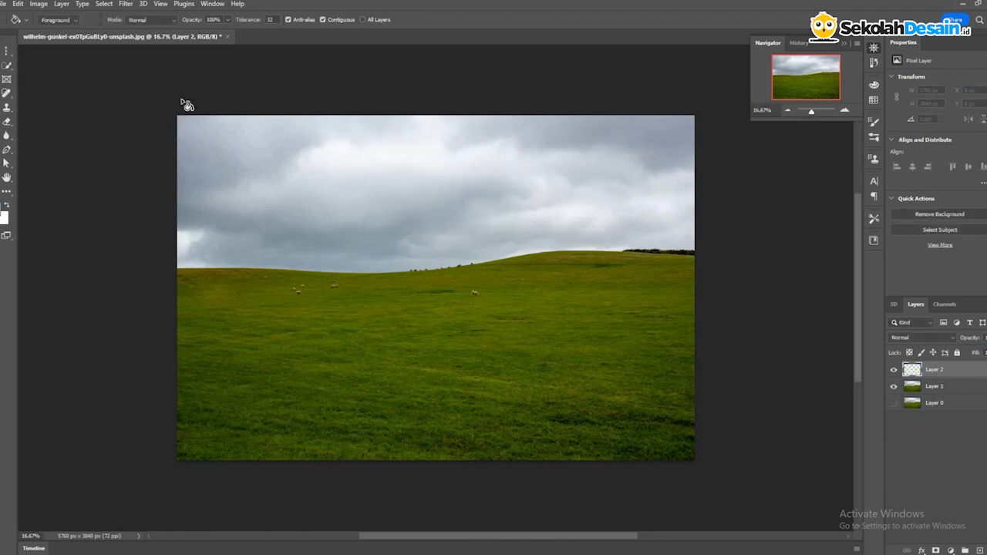
{"action": "left_click", "coordinate": [236, 170]}
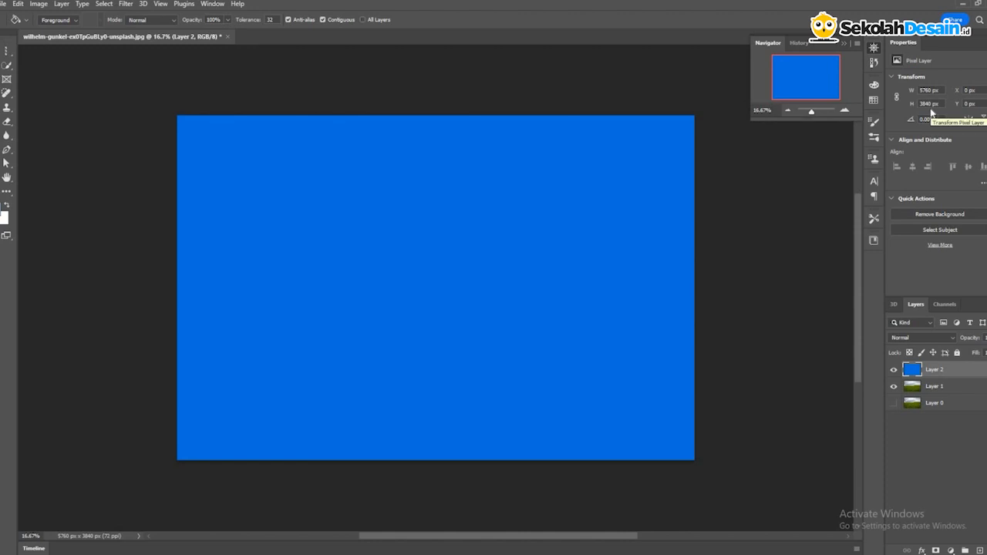
{"action": "key", "text": "ctrl+z"}
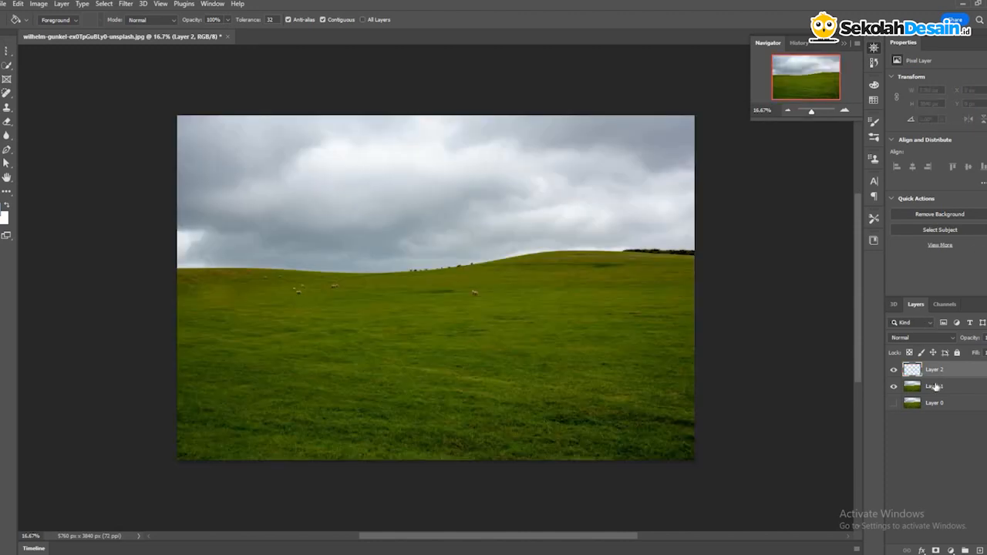
Fill the bright clouds on Layer 1 with blue at tolerance 32 and undo the fill
{"action": "left_click", "coordinate": [911, 392]}
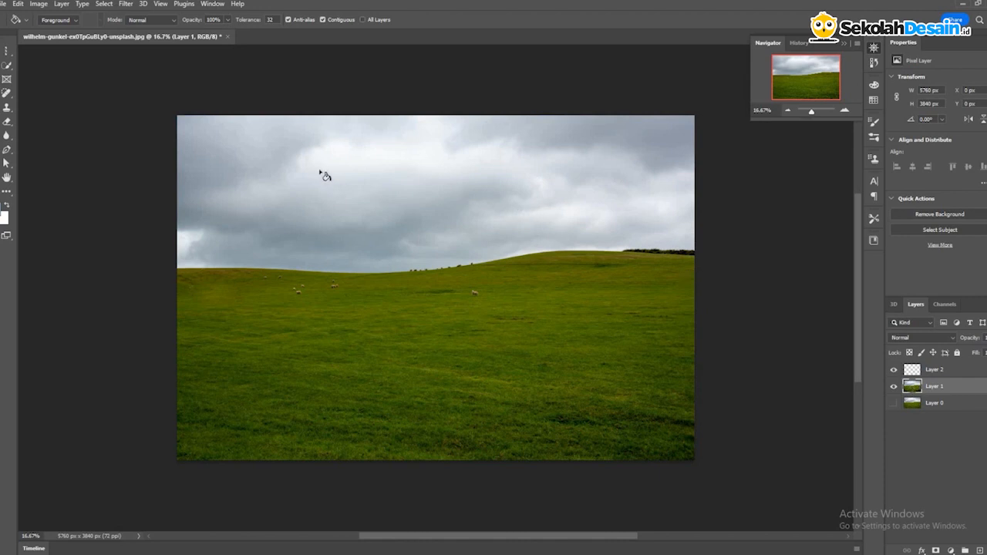
{"action": "left_click", "coordinate": [416, 139]}
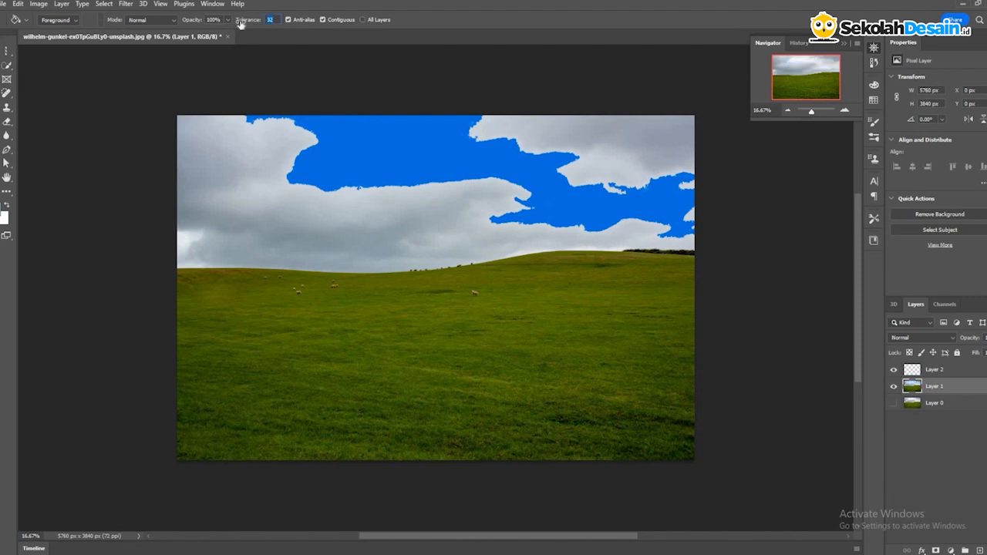
{"action": "key", "text": "ctrl+z"}
Set the Paint Bucket tolerance to 5, fill several bright cloud areas on Layer 1 with blue, and undo the fills
{"action": "type", "text": "5"}
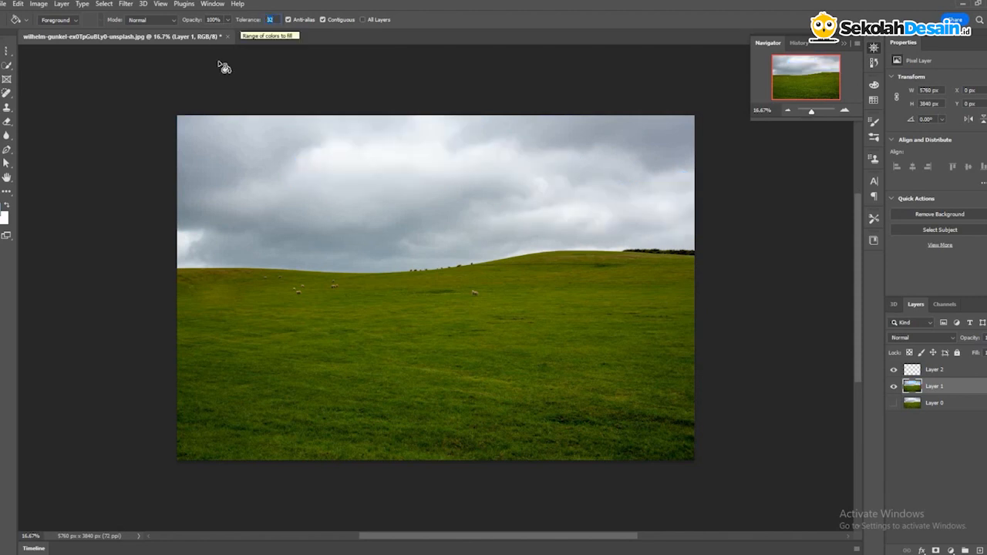
{"action": "left_click", "coordinate": [341, 164]}
{"action": "left_click", "coordinate": [394, 133]}
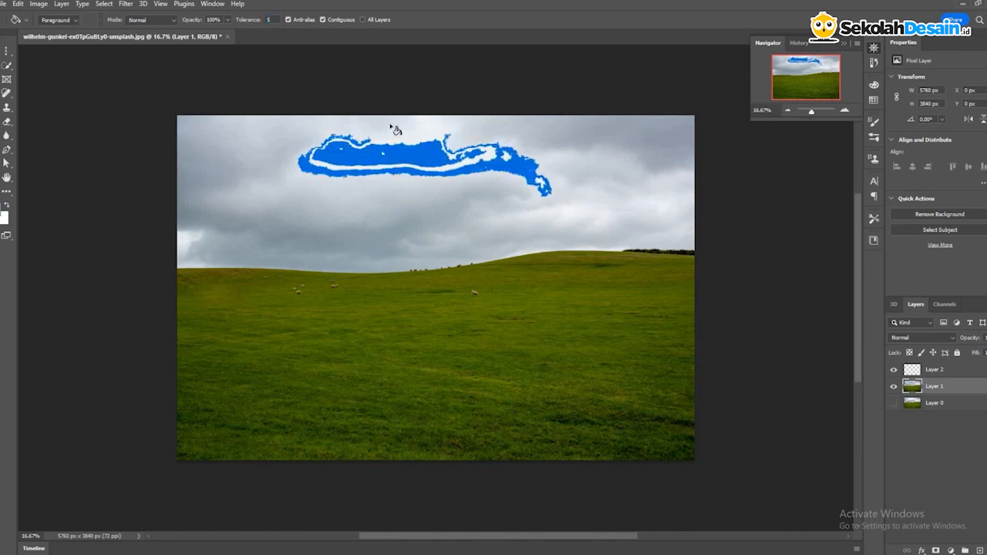
{"action": "left_click", "coordinate": [394, 129]}
{"action": "key", "text": "ctrl+z"}
{"action": "key", "text": "ctrl+z"}
{"action": "key", "text": "ctrl+z"}
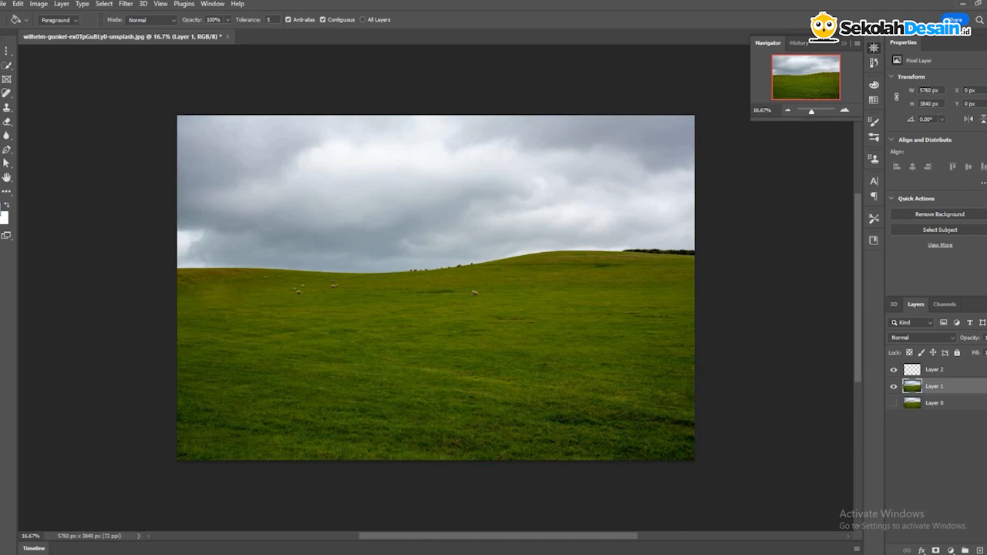
Set the Paint Bucket tolerance to 100, fill the sky and its leftover gray patches with blue, and undo the fills
{"action": "type", "text": "100"}
{"action": "left_click", "coordinate": [199, 215]}
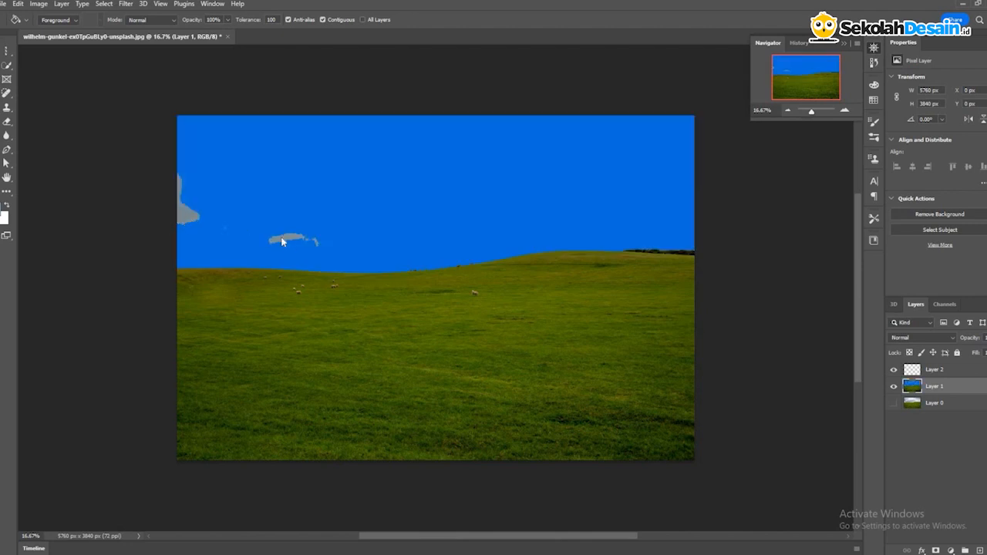
{"action": "left_click", "coordinate": [315, 244]}
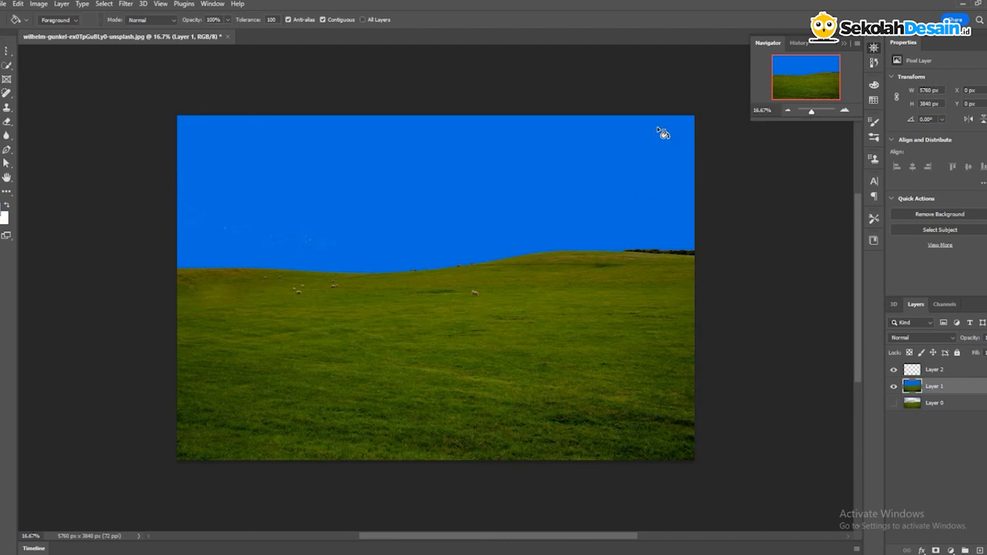
{"action": "key", "text": "ctrl+z"}
{"action": "key", "text": "ctrl+z"}
{"action": "key", "text": "ctrl+z"}
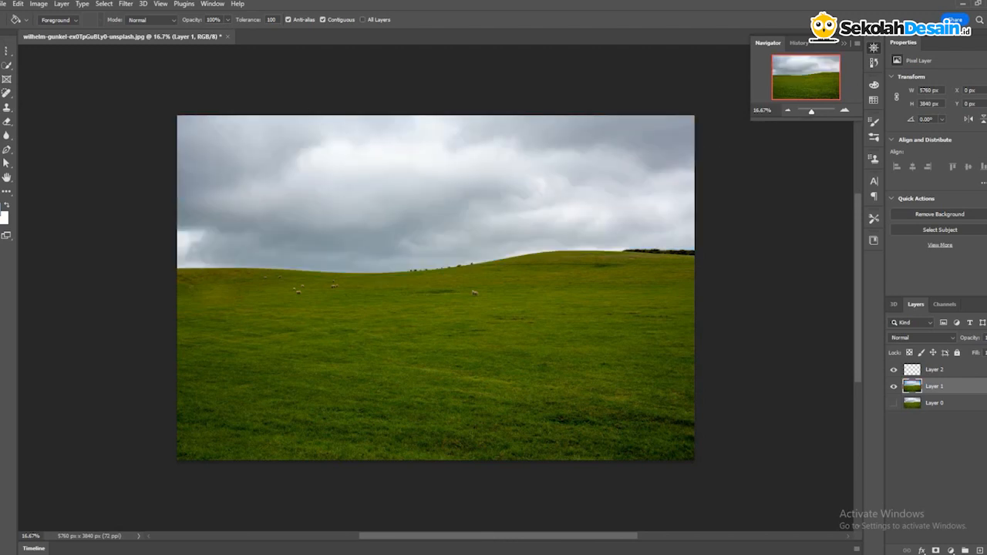
Draw a diagonal black-to-white linear gradient across Layer 2 with the Gradient tool, black at the image's upper-left corner
{"action": "right_click", "coordinate": [7, 136]}
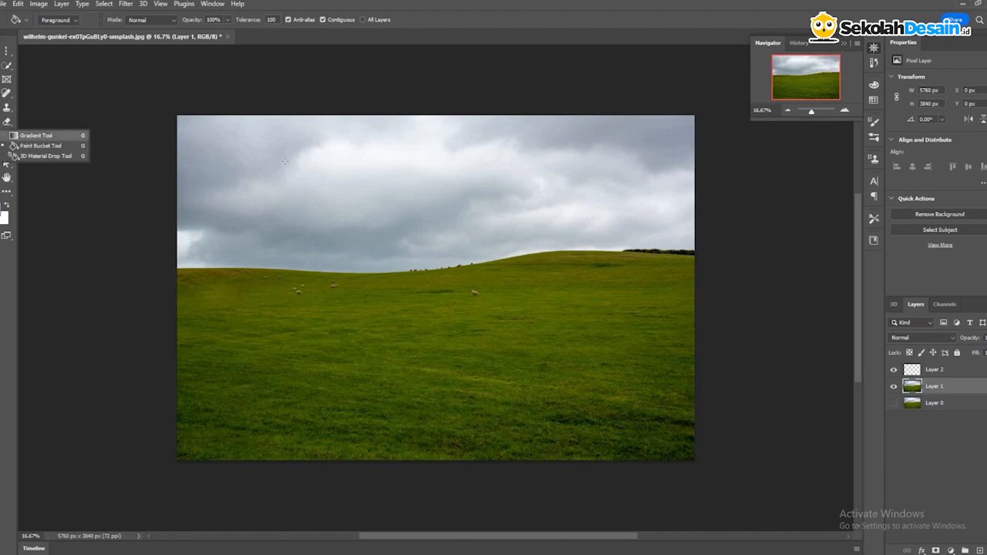
{"action": "left_click", "coordinate": [37, 136]}
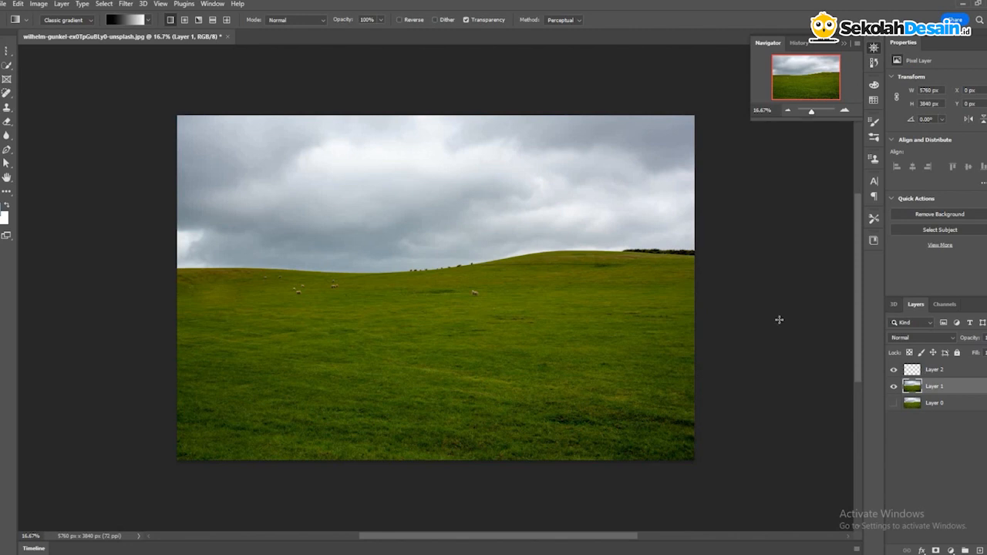
{"action": "left_click", "coordinate": [913, 369]}
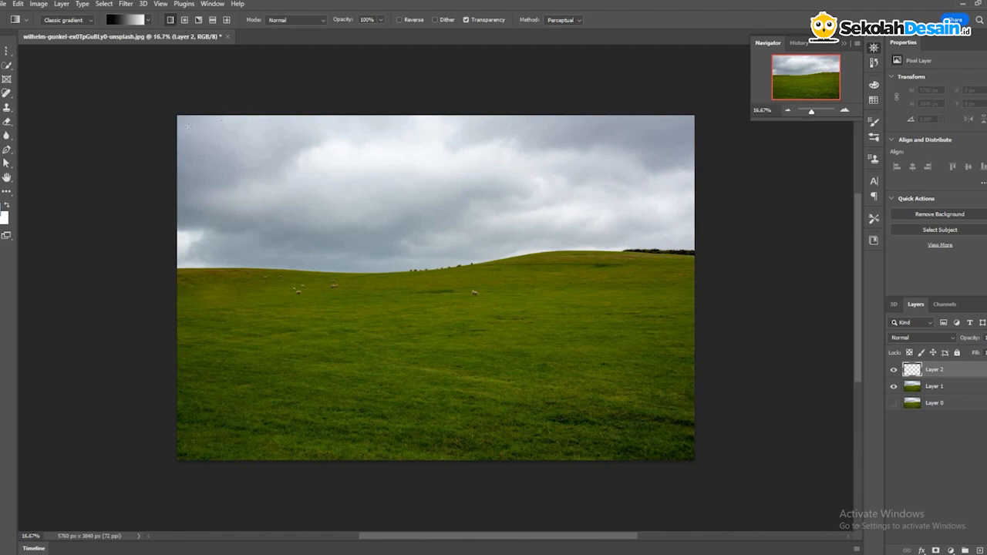
{"action": "left_click_drag", "start_coordinate": [188, 126], "coordinate": [670, 422]}
{"action": "left_click_drag", "start_coordinate": [665, 122], "coordinate": [658, 421]}
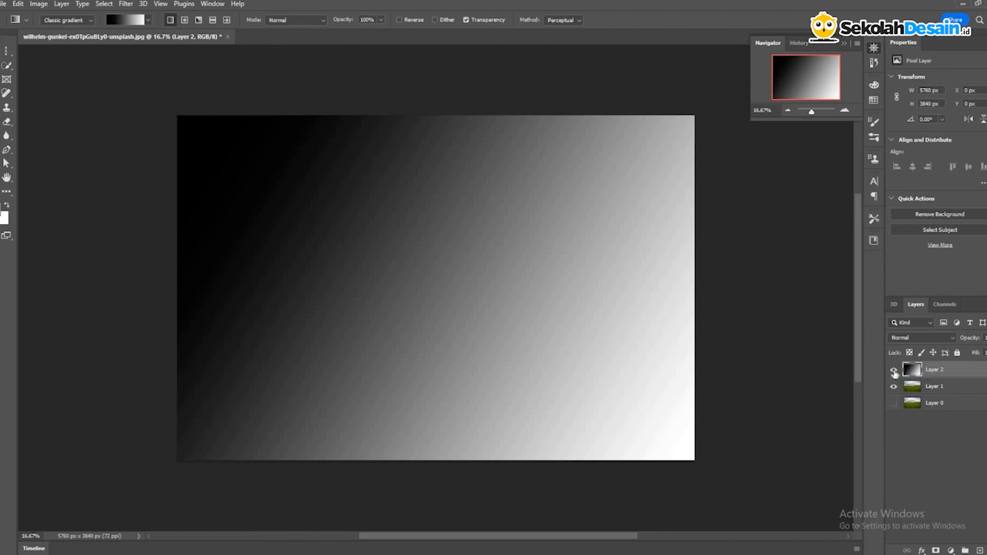
Toggle the visibility of the gradient-filled Layer 2 to compare it with the photo, and delete the layer
{"action": "left_click", "coordinate": [894, 371]}
{"action": "left_click", "coordinate": [895, 371]}
{"action": "key", "text": "Delete"}
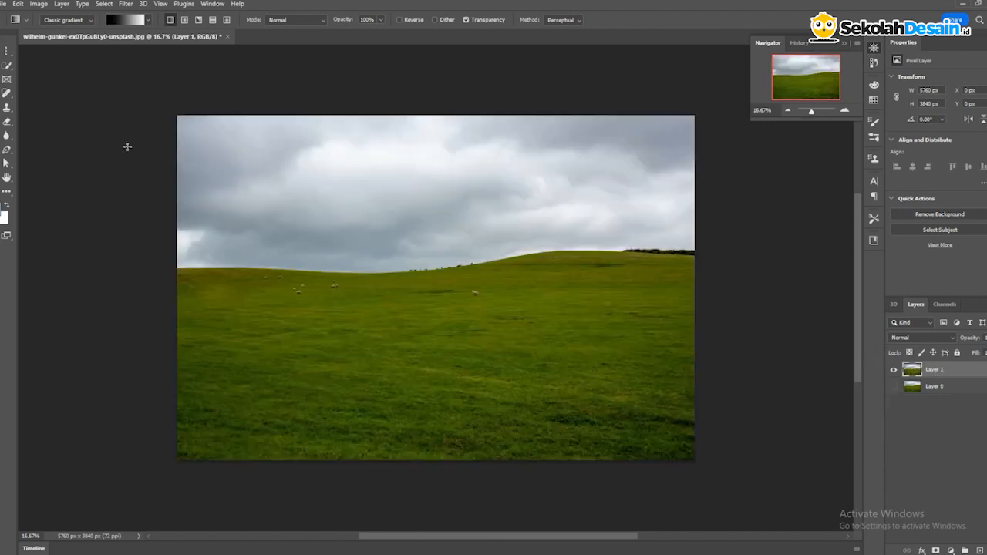
Draw a diagonal black-to-white gradient directly over the photo on Layer 1 and toggle that layer's visibility
{"action": "left_click_drag", "start_coordinate": [685, 439], "coordinate": [188, 125]}
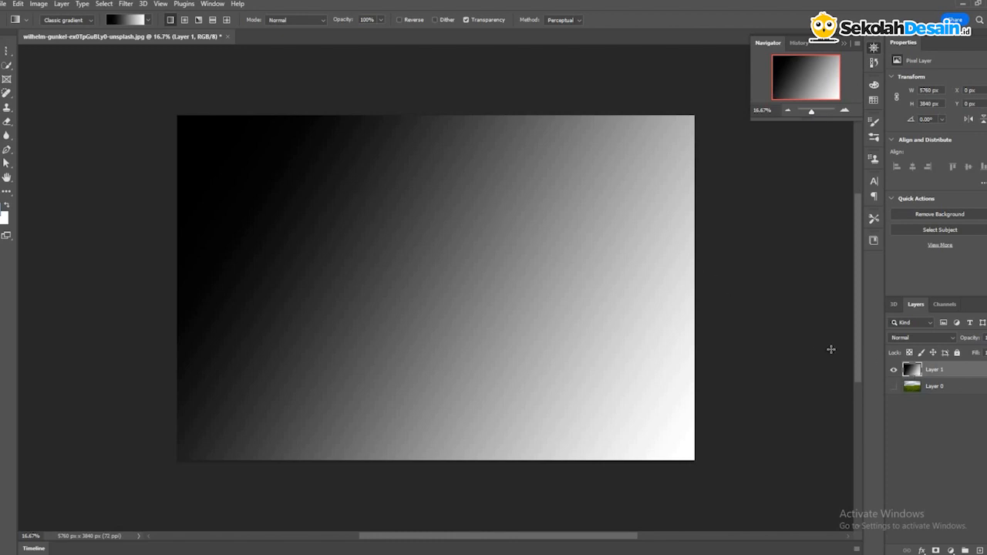
{"action": "left_click", "coordinate": [893, 371]}
{"action": "left_click", "coordinate": [893, 371]}
{"action": "left_click", "coordinate": [894, 371]}
{"action": "left_click", "coordinate": [894, 371]}
{"action": "left_click", "coordinate": [894, 371]}
{"action": "left_click", "coordinate": [893, 371]}
{"action": "left_click", "coordinate": [894, 371]}
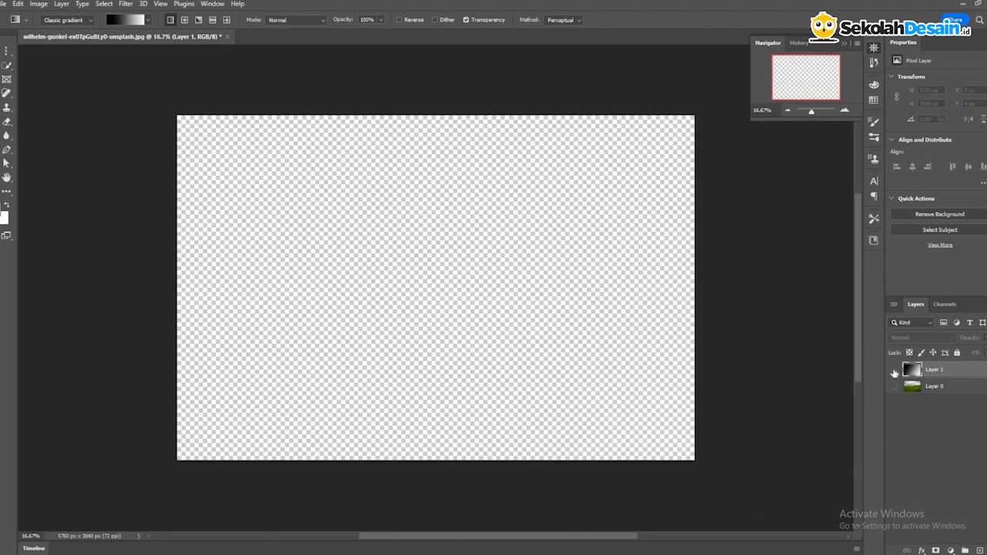
Restore the photo and the gradient-filled Layer 2, toggle Layer 2's visibility, and delete Layer 2
{"action": "left_click", "coordinate": [895, 372]}
{"action": "left_click", "coordinate": [895, 372]}
{"action": "left_click", "coordinate": [895, 372]}
{"action": "left_click", "coordinate": [894, 371]}
{"action": "left_click", "coordinate": [894, 371]}
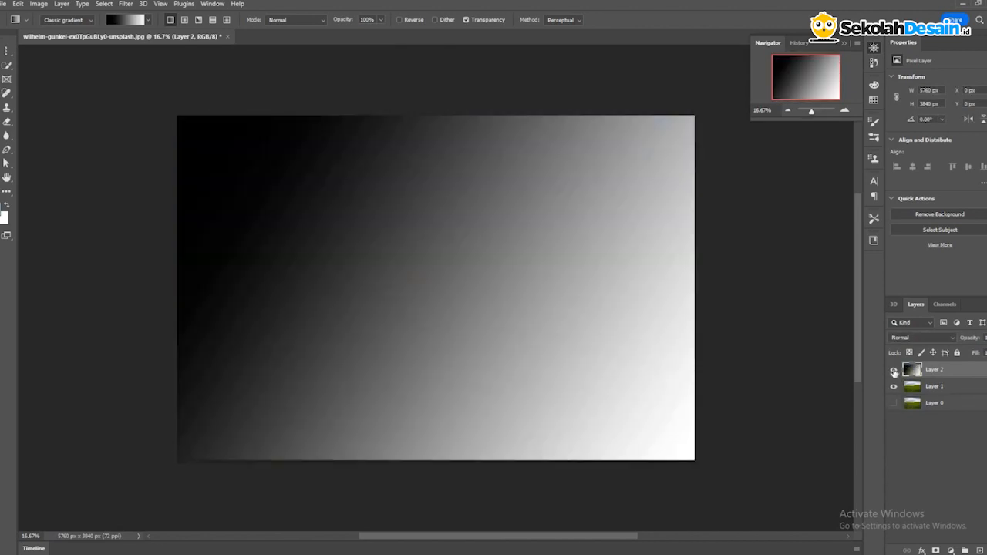
{"action": "left_click", "coordinate": [894, 372]}
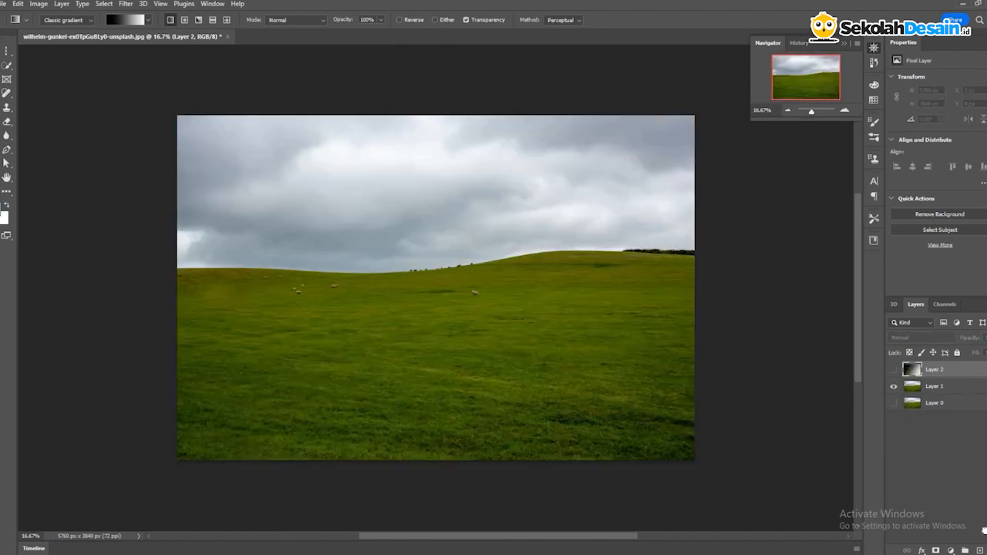
{"action": "left_click_drag", "start_coordinate": [960, 369], "coordinate": [986, 550]}
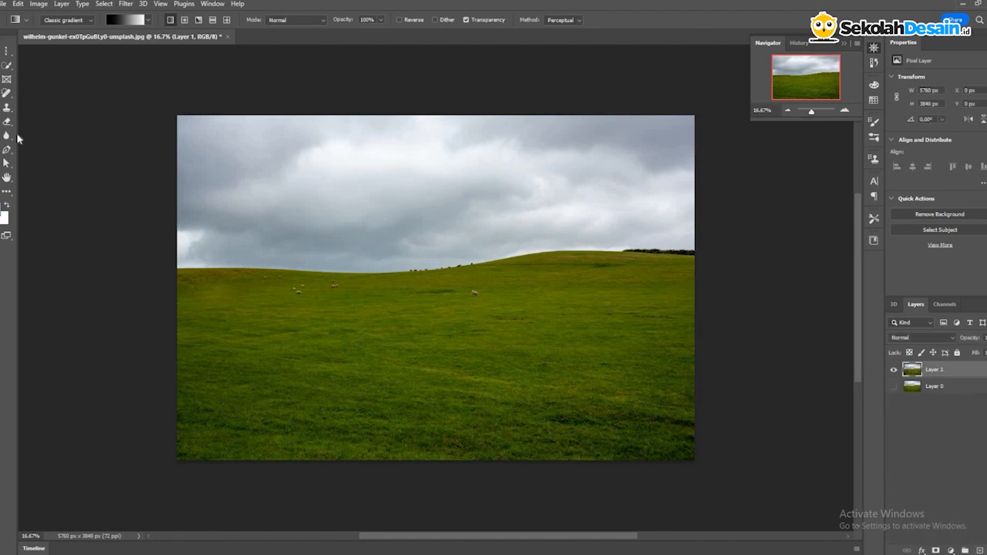
Blur the lone sheep and the grass around it with the Blur tool using a 495 px hard round brush
{"action": "left_click_drag", "start_coordinate": [6, 137], "coordinate": [43, 137]}
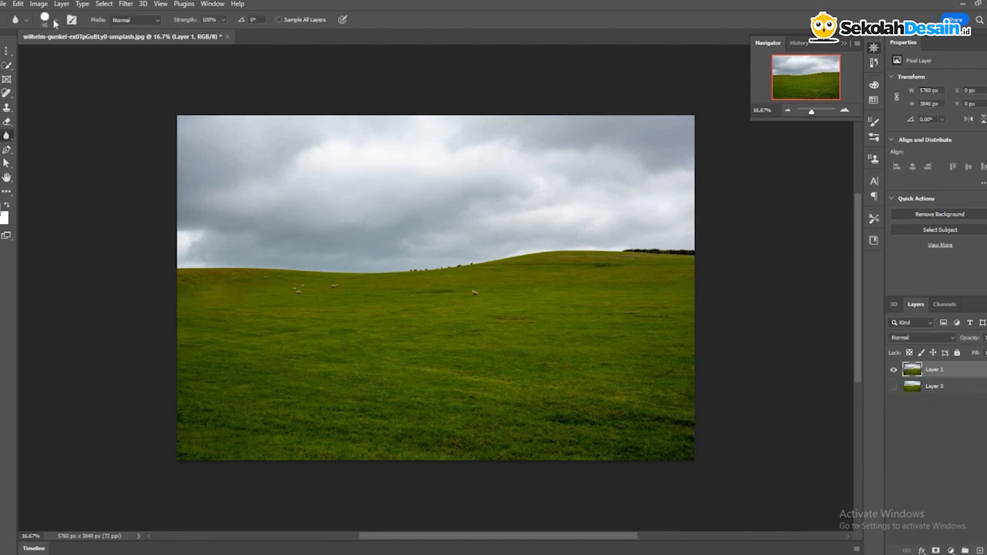
{"action": "right_click", "coordinate": [87, 48]}
{"action": "left_click", "coordinate": [90, 54]}
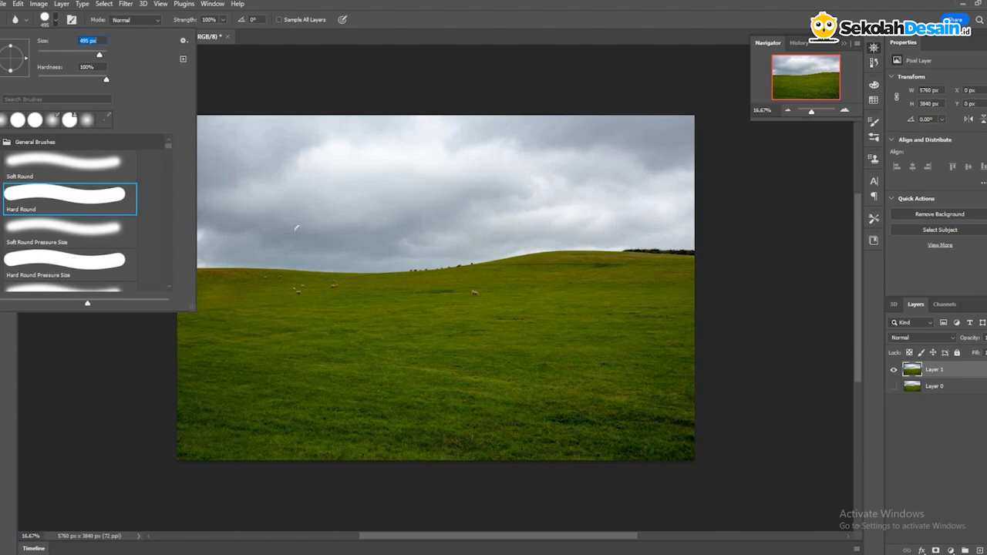
{"action": "left_click", "coordinate": [845, 111]}
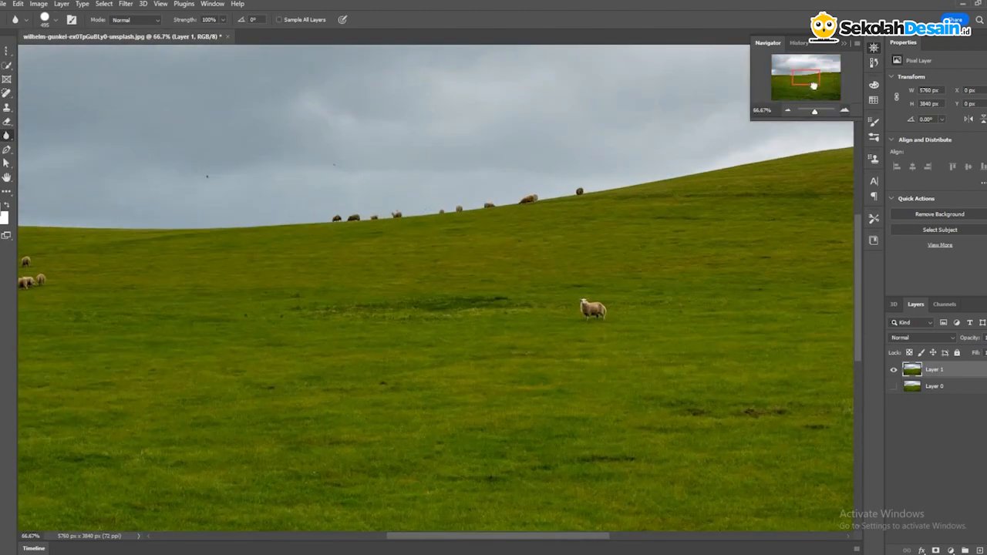
{"action": "mouse_move", "coordinate": [806, 79]}
{"action": "left_mouse_down"}
{"action": "mouse_move", "coordinate": [816, 88]}
{"action": "mouse_move", "coordinate": [805, 80]}
{"action": "left_mouse_up"}
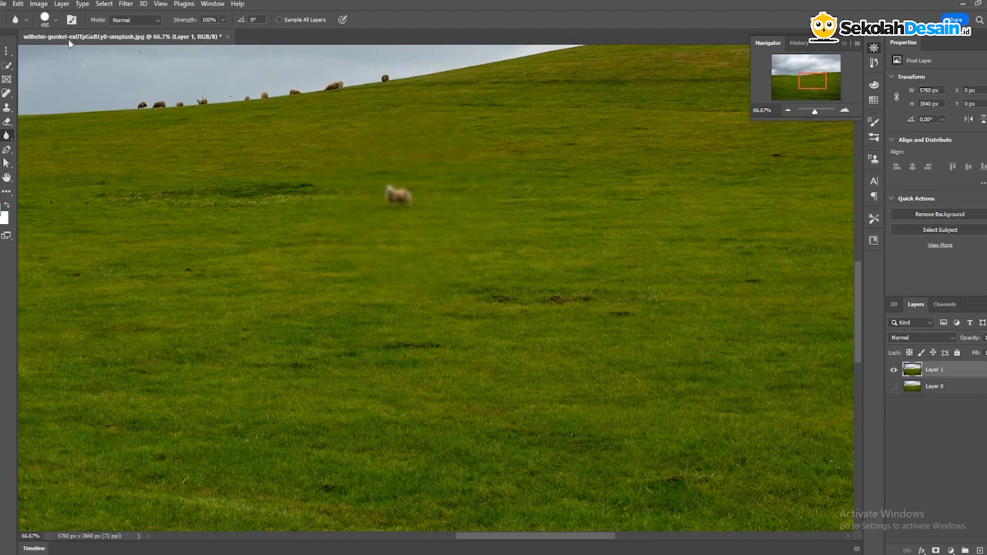
Set the Blur tool's brush hardness to 0% and check the brush tip settings
{"action": "right_click", "coordinate": [87, 74]}
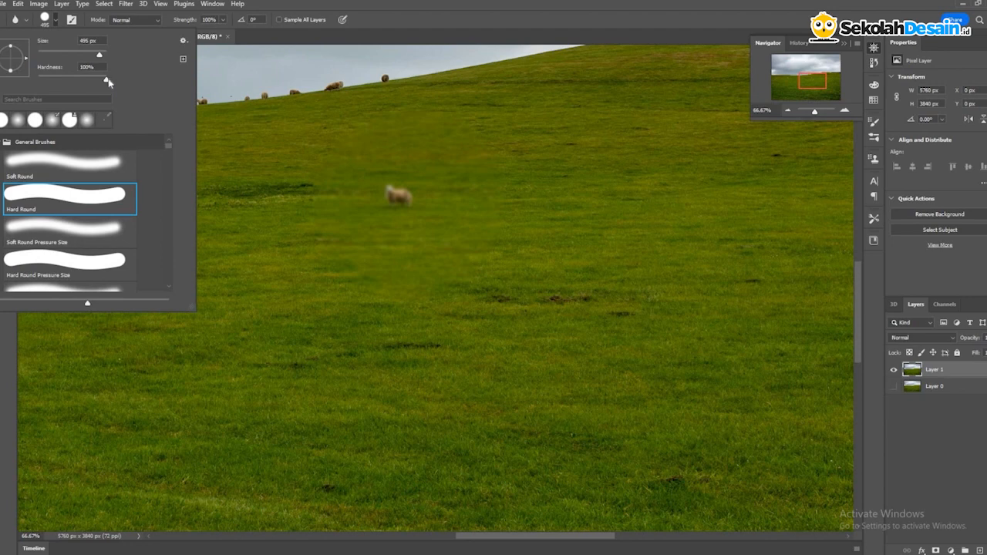
{"action": "left_click_drag", "start_coordinate": [107, 79], "coordinate": [37, 80]}
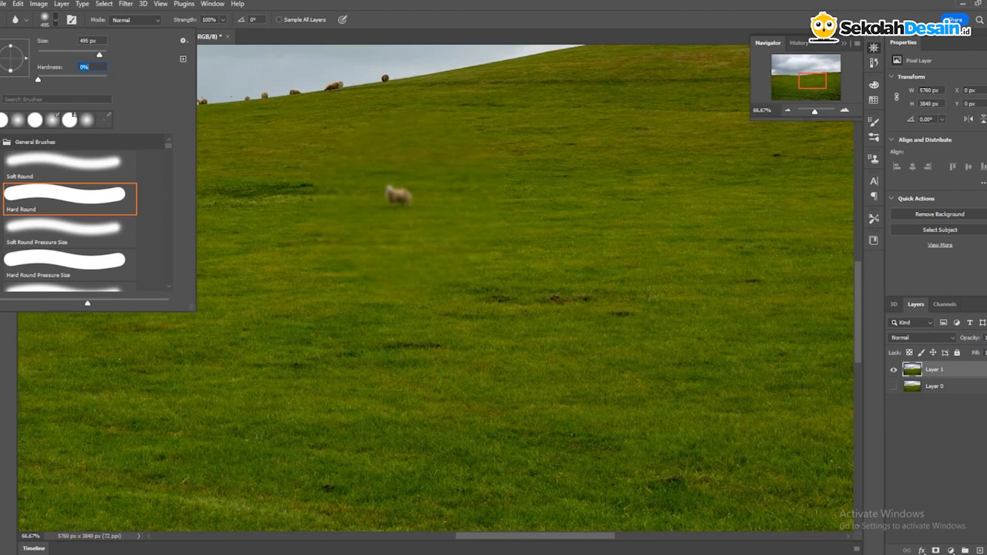
{"action": "key", "text": "Return"}
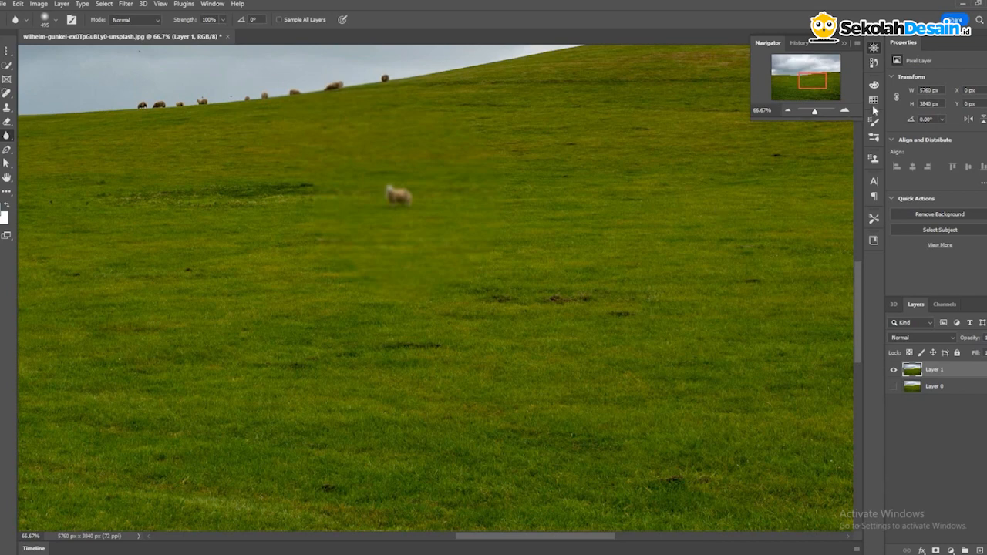
{"action": "left_click", "coordinate": [875, 122]}
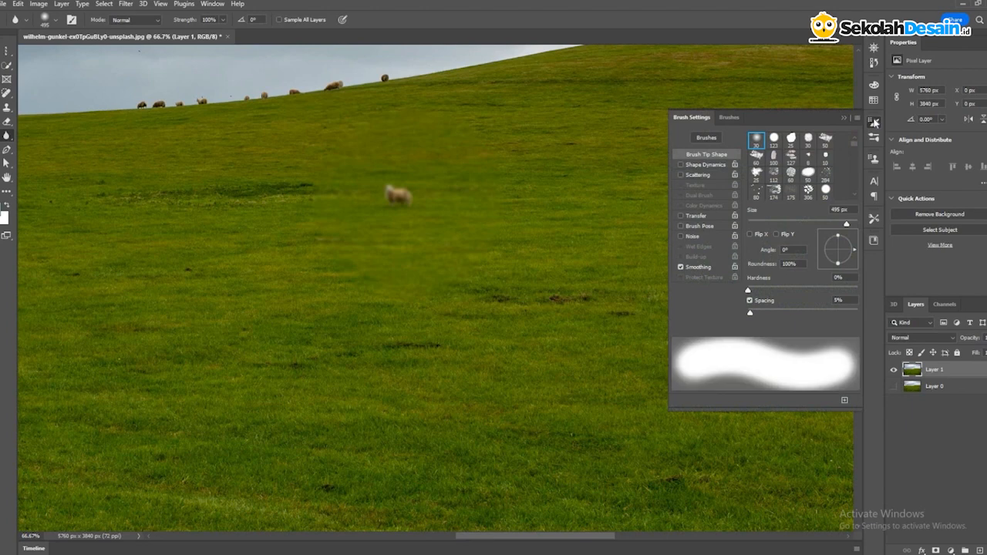
{"action": "left_click", "coordinate": [875, 122]}
Revert the photo to its opening snapshot in the history
{"action": "left_click", "coordinate": [874, 63]}
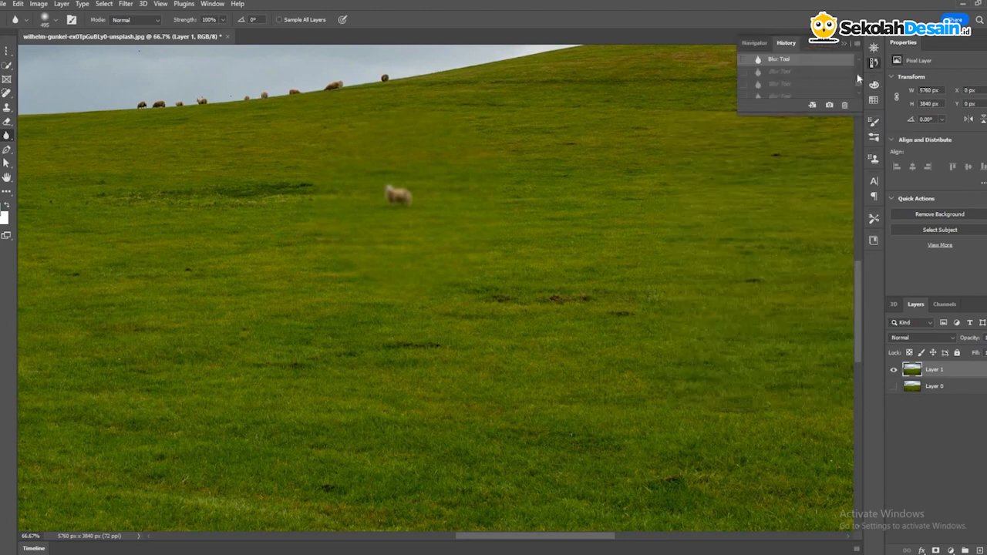
{"action": "scroll", "coordinate": [797, 69], "scroll_direction": "up", "scroll_amount": 3}
{"action": "left_click", "coordinate": [803, 60]}
Switch to the Sharpen tool and restore the latest Blur Tool state from the history
{"action": "right_click", "coordinate": [9, 137]}
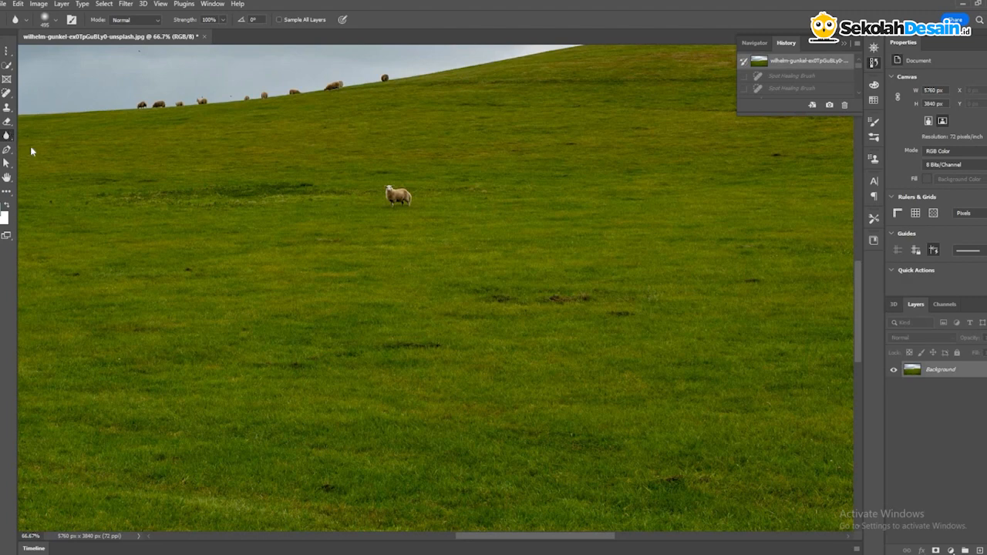
{"action": "left_click", "coordinate": [54, 145]}
{"action": "left_click", "coordinate": [57, 23]}
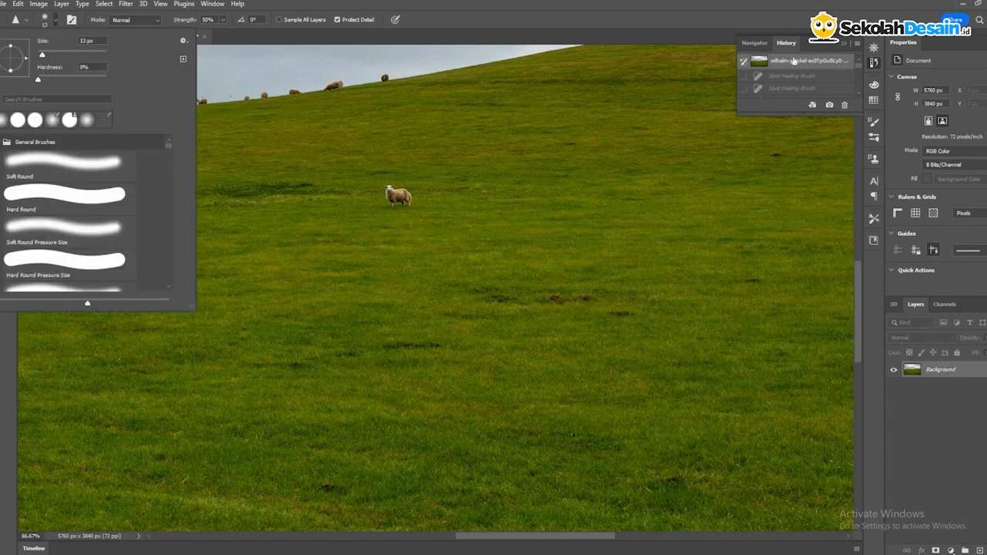
{"action": "scroll", "coordinate": [863, 105], "scroll_direction": "down", "scroll_amount": 1}
{"action": "scroll", "coordinate": [814, 91], "scroll_direction": "down", "scroll_amount": 5}
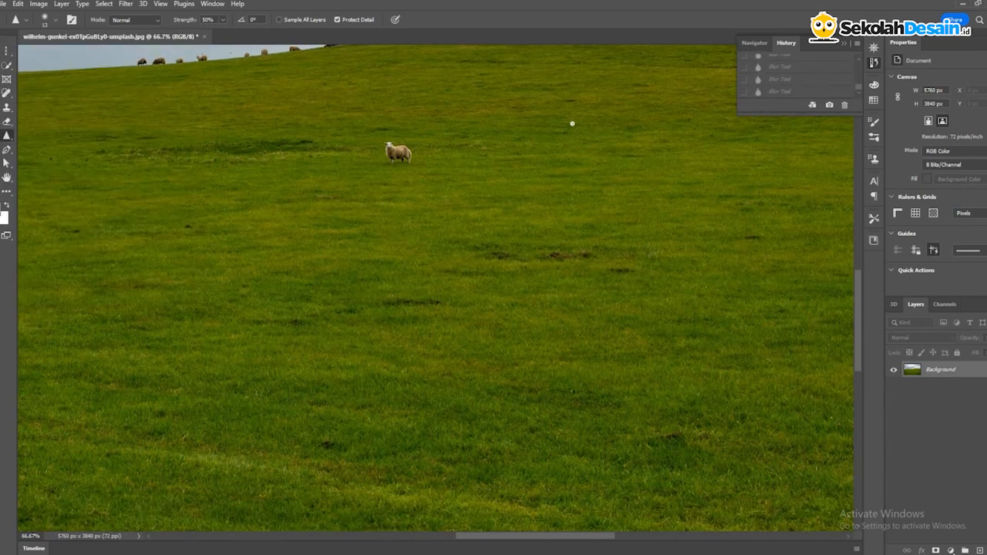
{"action": "left_click", "coordinate": [785, 91]}
{"action": "scroll", "coordinate": [20, 64], "scroll_direction": "up", "scroll_amount": 2}
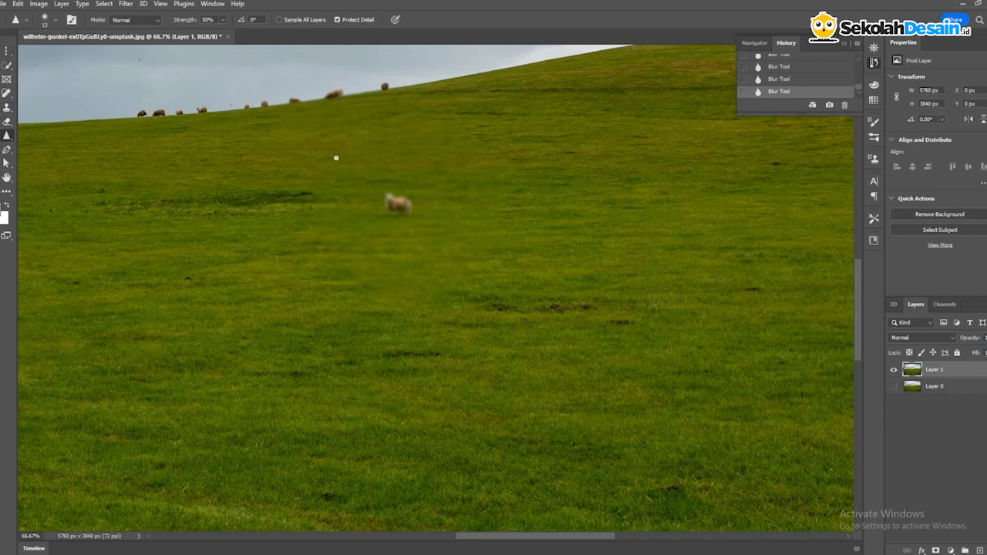
Sharpen the blurred sheep repeatedly using a 275 px soft brush at 50% strength
{"action": "left_click", "coordinate": [48, 19]}
{"action": "left_click", "coordinate": [92, 54]}
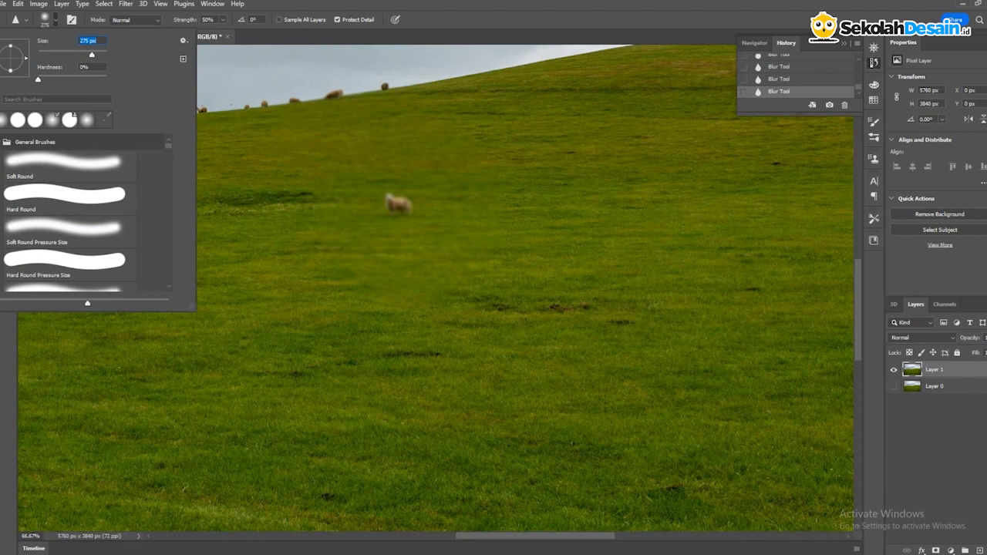
{"action": "left_click", "coordinate": [398, 203]}
{"action": "left_click", "coordinate": [398, 203]}
{"action": "left_click", "coordinate": [398, 203]}
{"action": "left_click", "coordinate": [398, 204]}
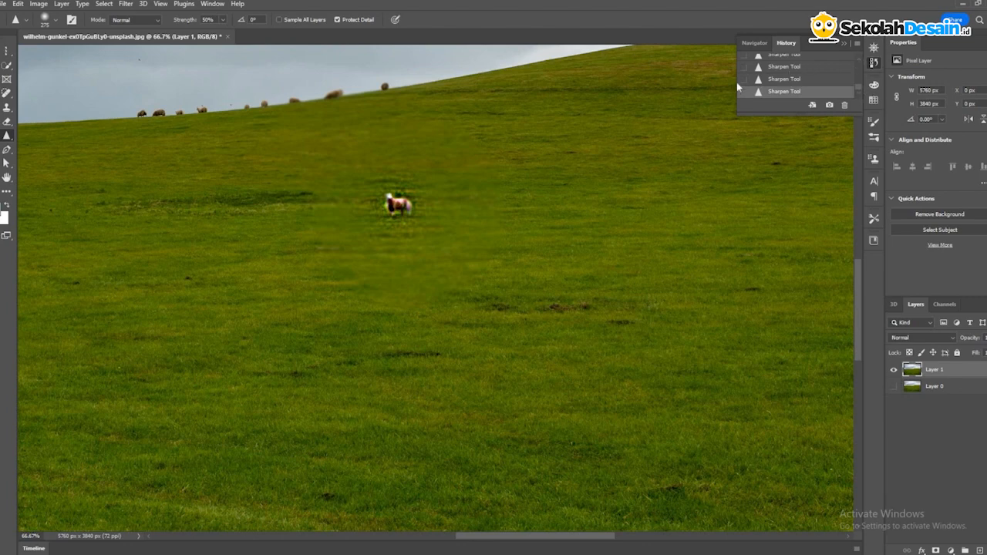
Revert the photo to its opening history snapshot and try the Smudge tool at the lone sheep
{"action": "scroll", "coordinate": [790, 73], "scroll_direction": "up", "scroll_amount": 10}
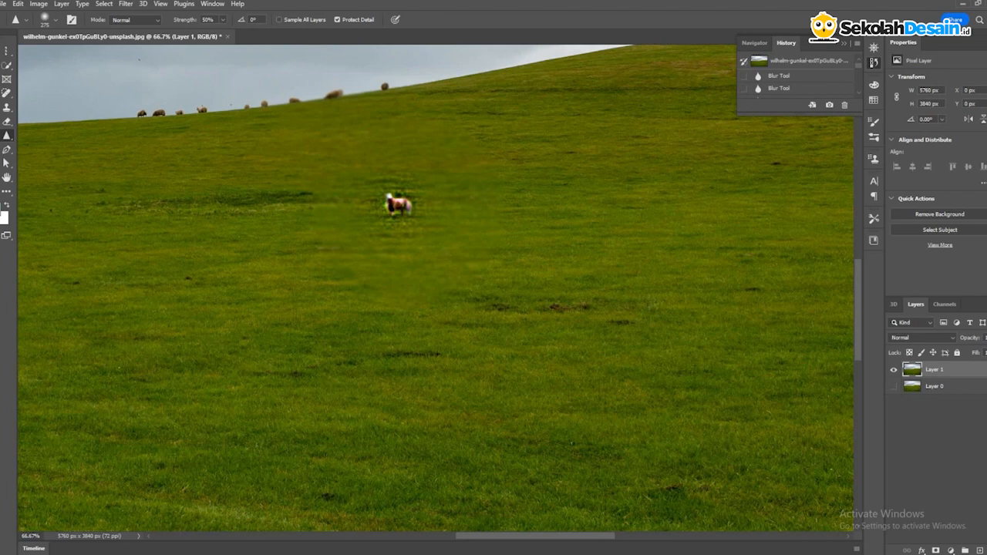
{"action": "left_click", "coordinate": [826, 62]}
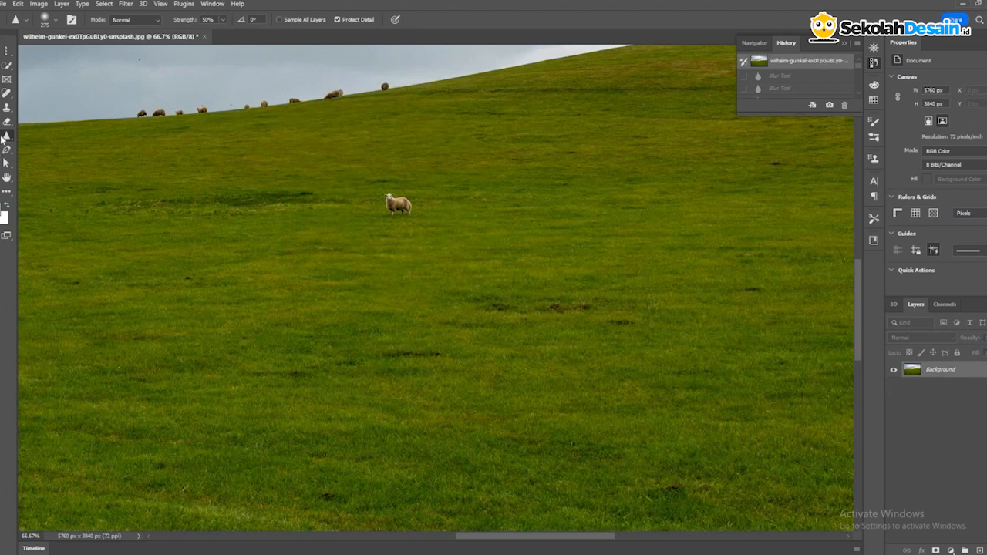
{"action": "right_click", "coordinate": [6, 135]}
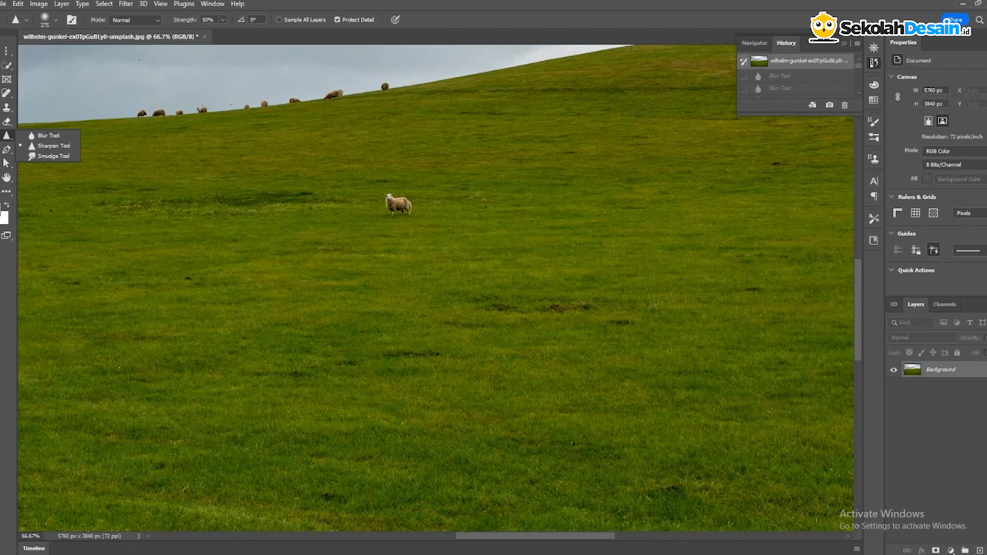
{"action": "left_click", "coordinate": [50, 155]}
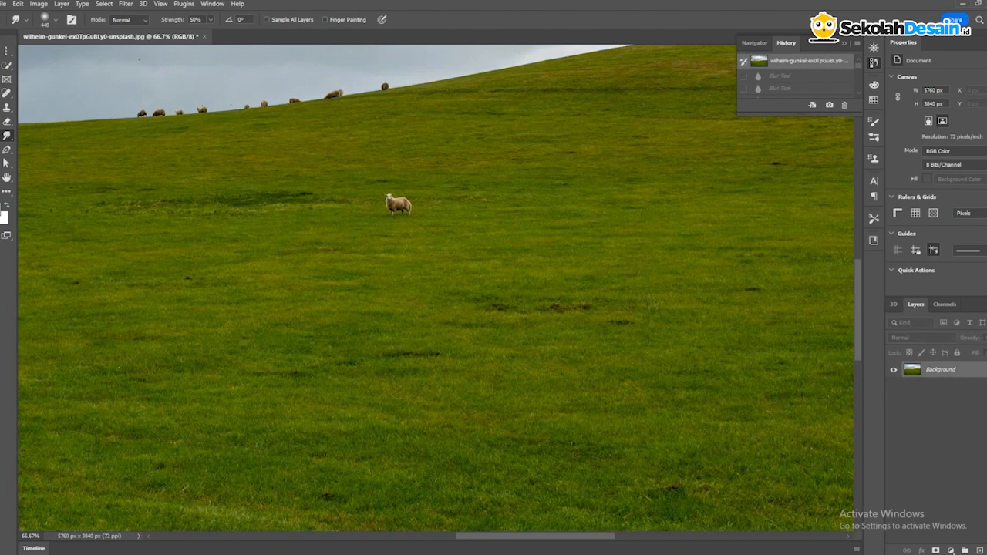
{"action": "mouse_move", "coordinate": [392, 220]}
{"action": "left_mouse_down"}
{"action": "mouse_move", "coordinate": [405, 214]}
{"action": "mouse_move", "coordinate": [398, 204]}
{"action": "left_mouse_up"}
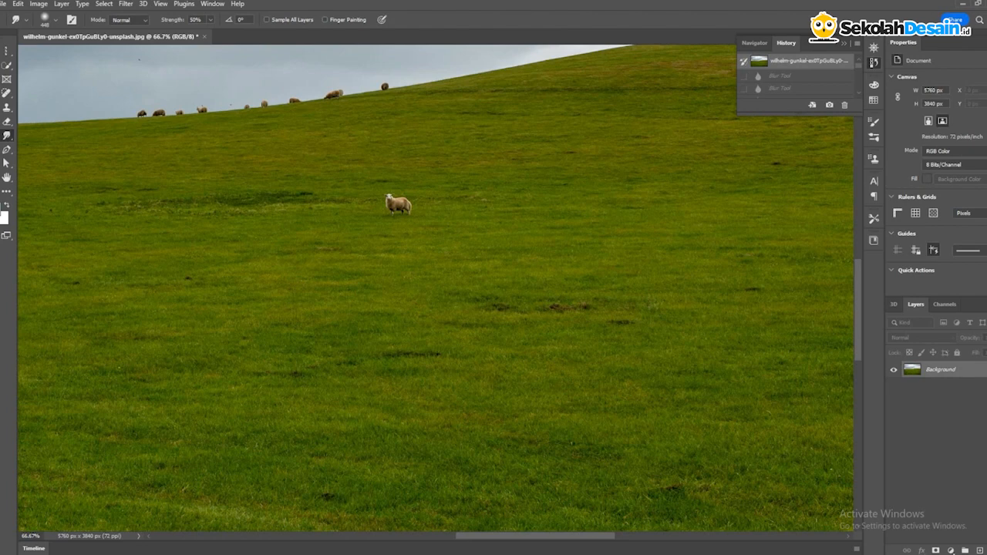
Brighten the sheep and surrounding grass with the Dodge tool using a 417 px brush, Midtones range and 50% exposure
{"action": "left_click", "coordinate": [7, 136]}
{"action": "left_click", "coordinate": [1, 150]}
{"action": "right_click", "coordinate": [1, 150]}
{"action": "left_click", "coordinate": [56, 21]}
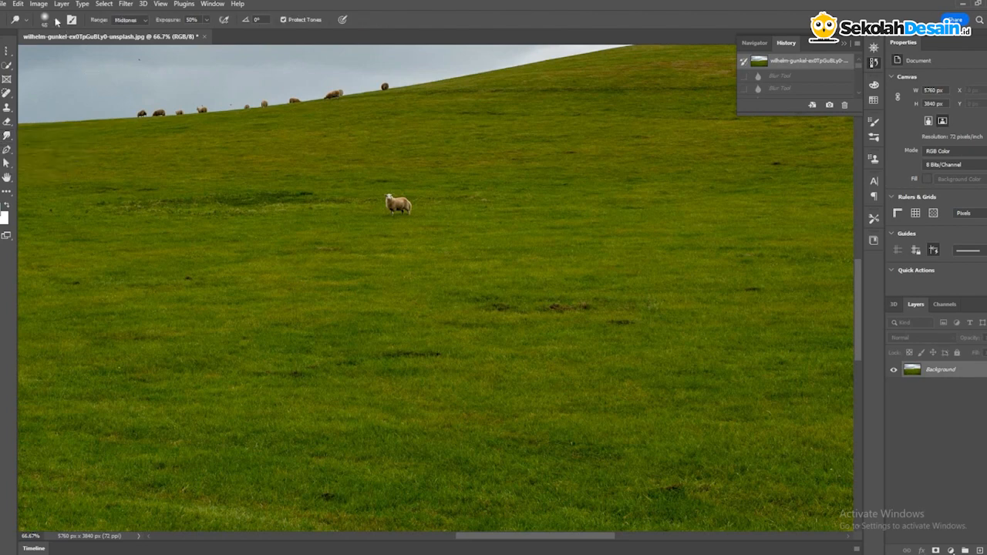
{"action": "right_click", "coordinate": [83, 50]}
{"action": "left_click", "coordinate": [97, 54]}
{"action": "left_click", "coordinate": [398, 205]}
{"action": "left_click", "coordinate": [398, 205]}
{"action": "left_click", "coordinate": [398, 206]}
{"action": "left_click", "coordinate": [398, 205]}
{"action": "left_click", "coordinate": [398, 205]}
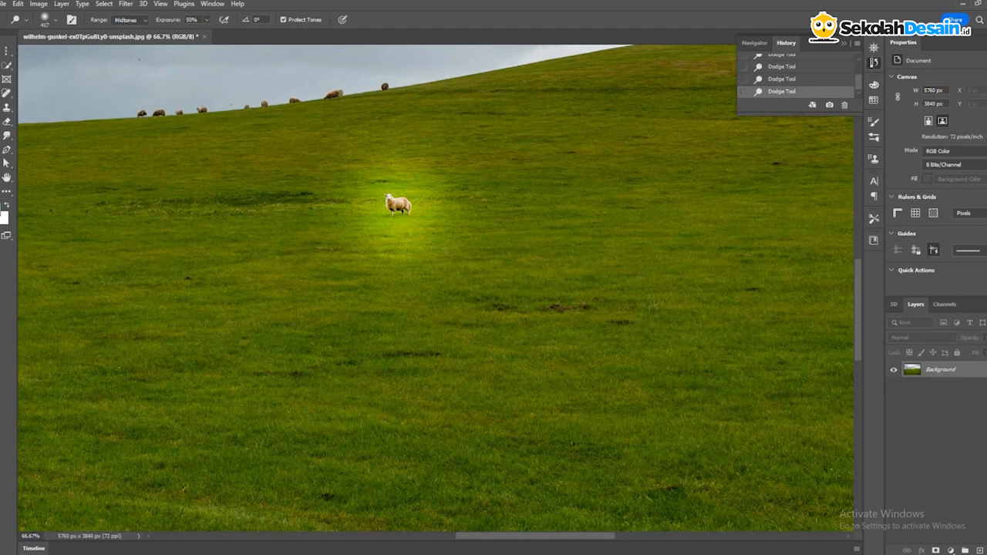
Undo the last four Dodge strokes on the sheep and surrounding grass
{"action": "key", "text": "ctrl+z"}
{"action": "key", "text": "ctrl+z"}
{"action": "key", "text": "ctrl+z"}
{"action": "key", "text": "ctrl+z"}
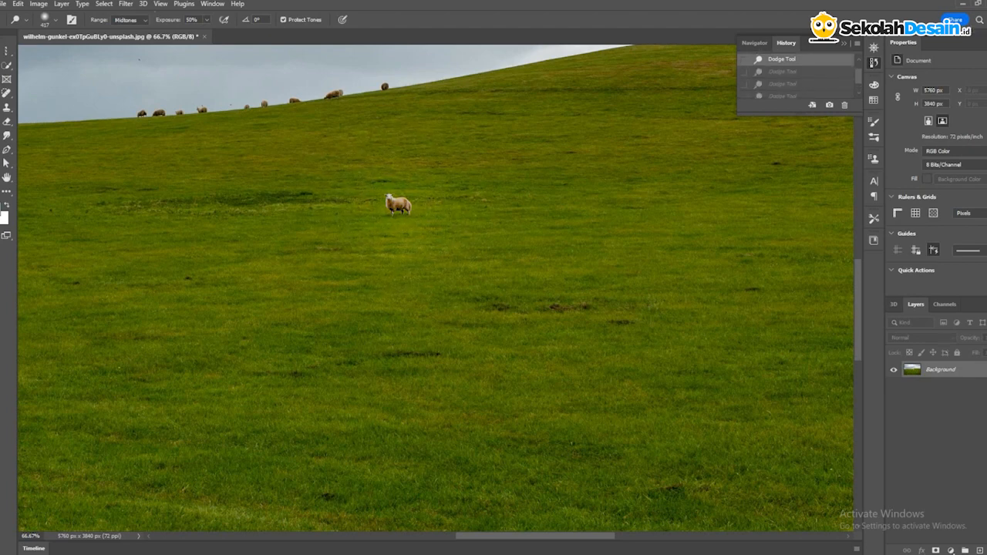
Darken the lone sheep and surrounding grass with the Burn tool using a 228 px brush, Midtones range and 50% exposure
{"action": "right_click", "coordinate": [6, 137]}
{"action": "left_click", "coordinate": [22, 161]}
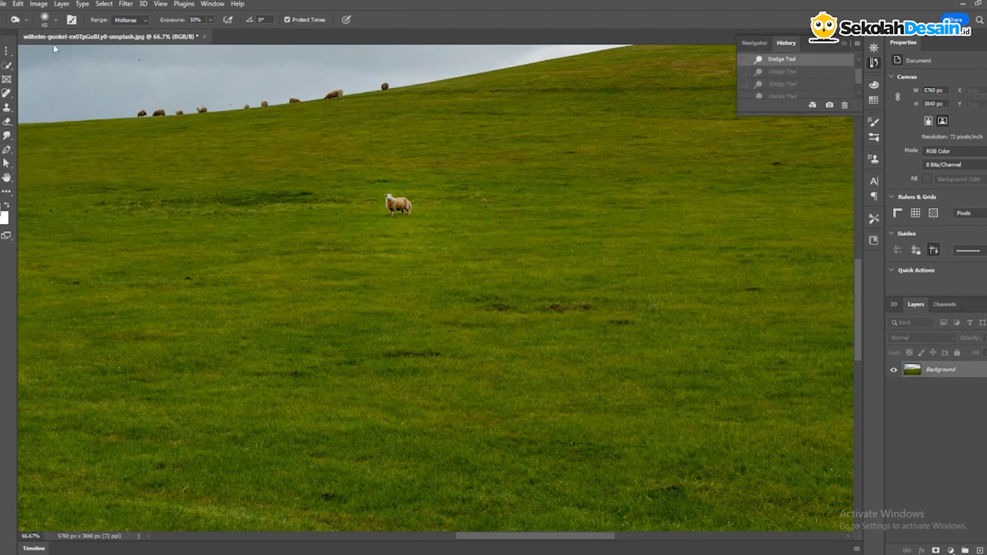
{"action": "left_click", "coordinate": [55, 20]}
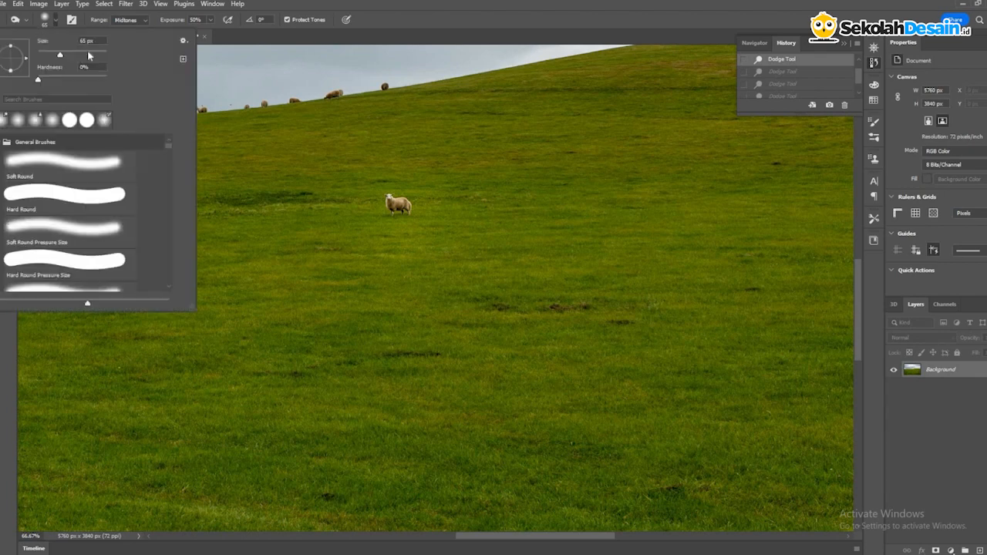
{"action": "mouse_move", "coordinate": [76, 54]}
{"action": "left_mouse_down"}
{"action": "mouse_move", "coordinate": [88, 54]}
{"action": "mouse_move", "coordinate": [73, 53]}
{"action": "left_mouse_up"}
{"action": "left_click", "coordinate": [399, 208]}
{"action": "left_click", "coordinate": [399, 209]}
{"action": "left_click", "coordinate": [402, 209]}
{"action": "left_click", "coordinate": [400, 207]}
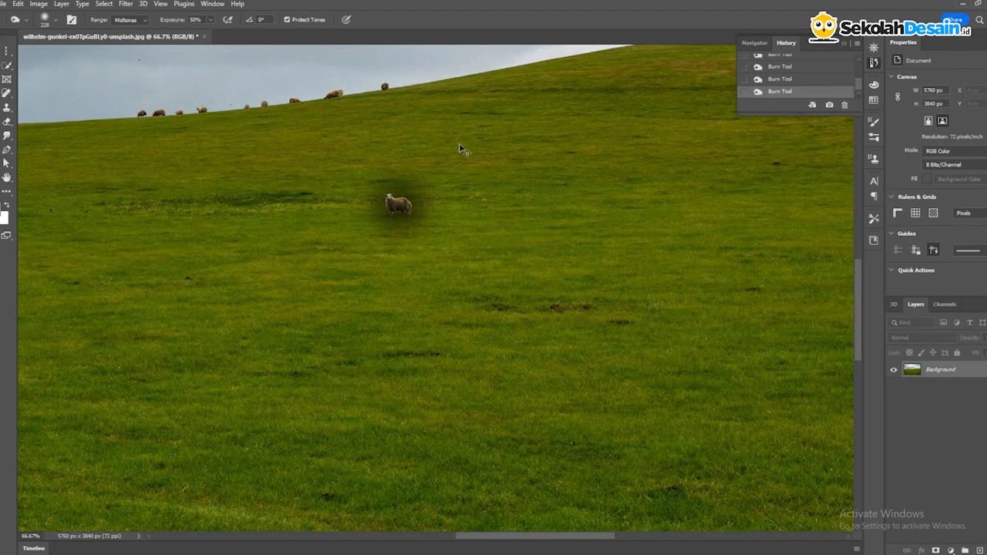
Undo the Burn strokes on the lone sheep
{"action": "key", "text": "ctrl+z"}
{"action": "key", "text": "ctrl+z"}
{"action": "key", "text": "ctrl+z"}
{"action": "key", "text": "ctrl+z"}
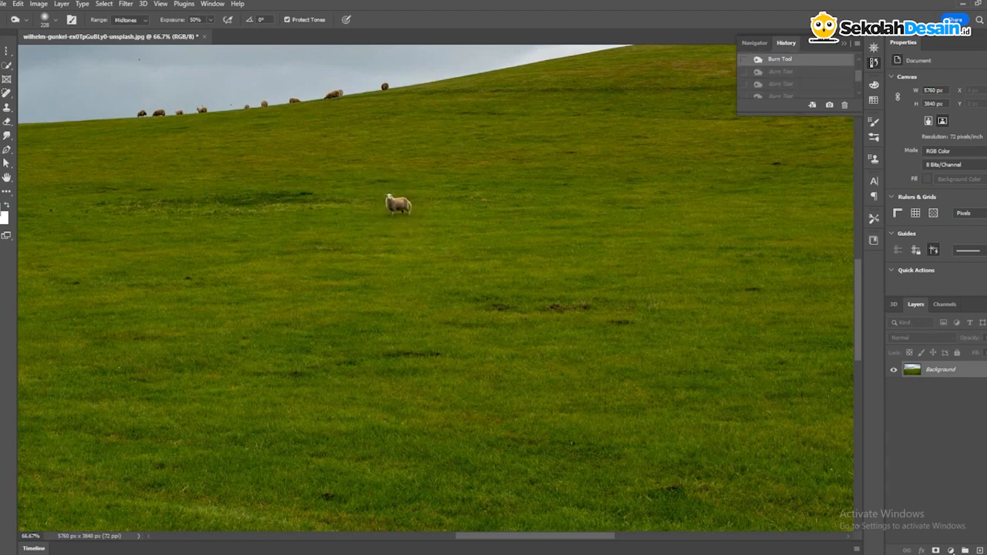
{"action": "key", "text": "ctrl+z"}
Intensify the colour around the lone sheep with the Sponge tool in Saturate mode, using a 196 px brush at 50% flow
{"action": "right_click", "coordinate": [6, 135]}
{"action": "left_click", "coordinate": [24, 169]}
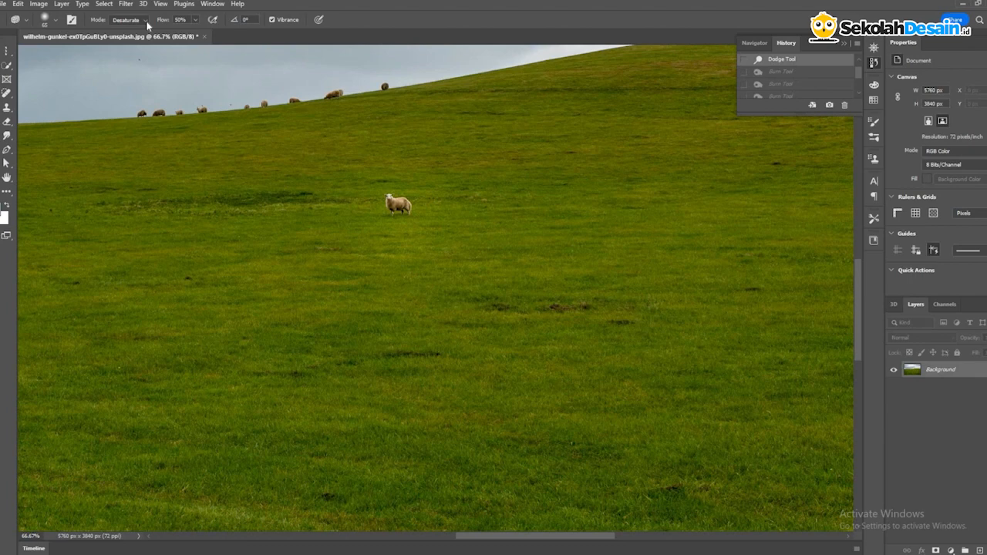
{"action": "left_click", "coordinate": [146, 20]}
{"action": "left_click", "coordinate": [144, 39]}
{"action": "left_click", "coordinate": [56, 20]}
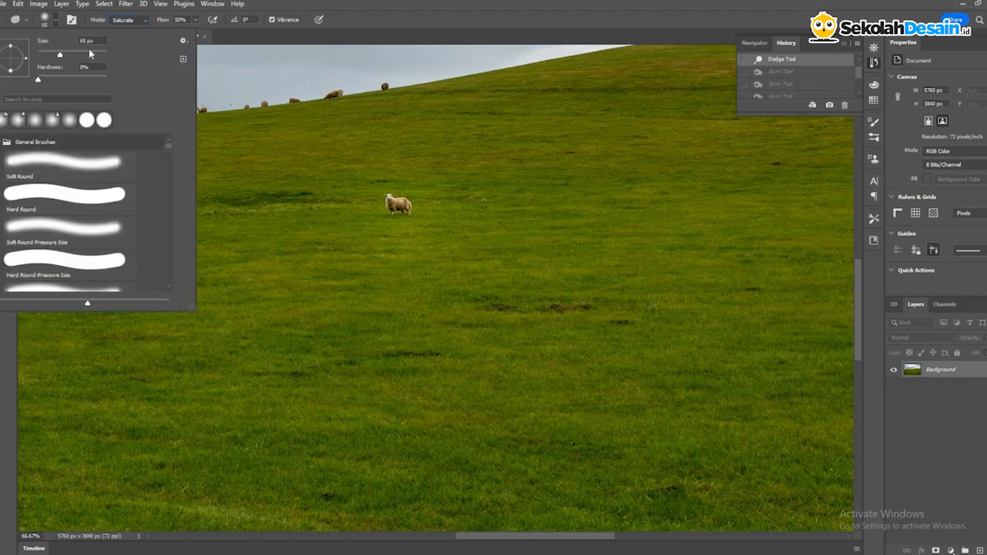
{"action": "left_click", "coordinate": [88, 55]}
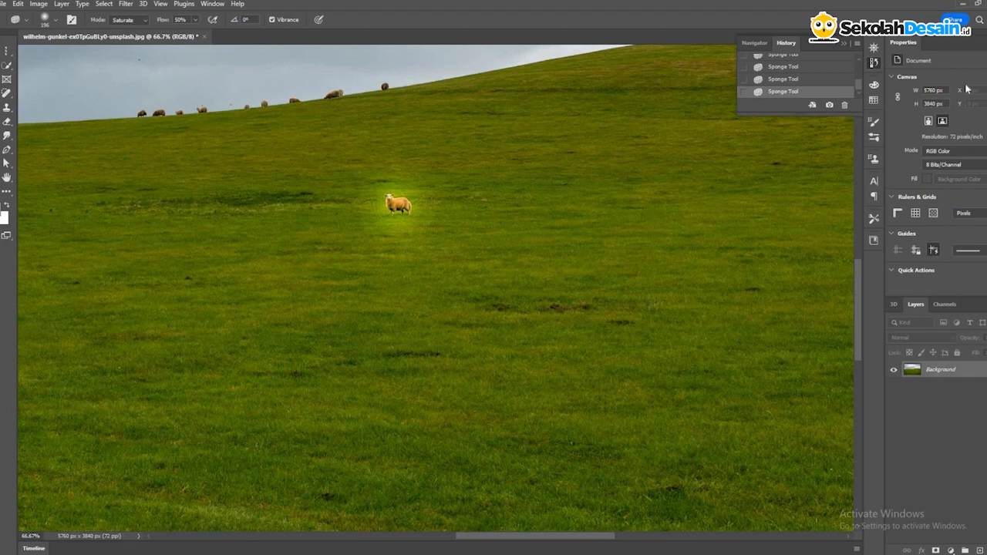
Undo the saturating Sponge strokes on the lone sheep
{"action": "key", "text": "ctrl+z"}
{"action": "key", "text": "ctrl+z"}
{"action": "key", "text": "ctrl+z"}
{"action": "key", "text": "ctrl+z"}
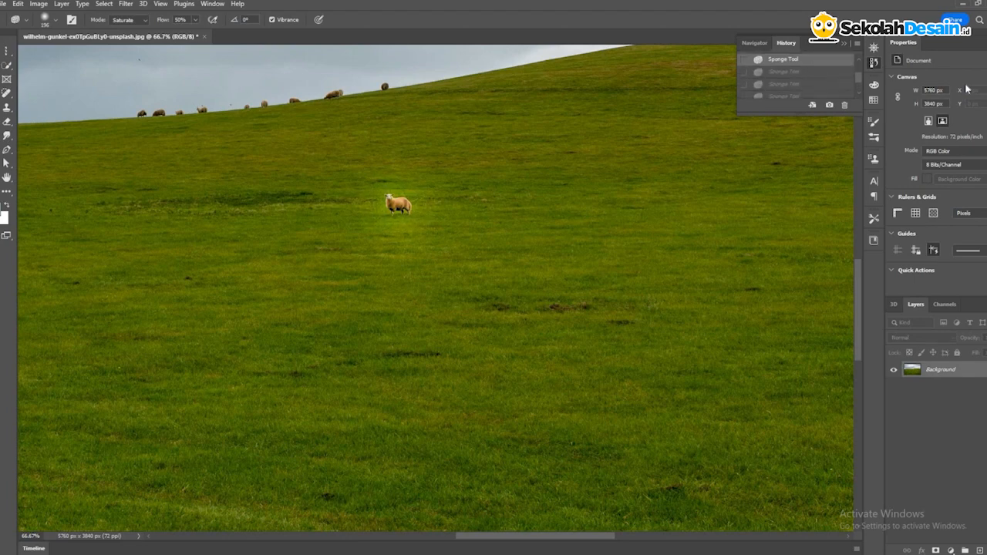
{"action": "key", "text": "ctrl+z"}
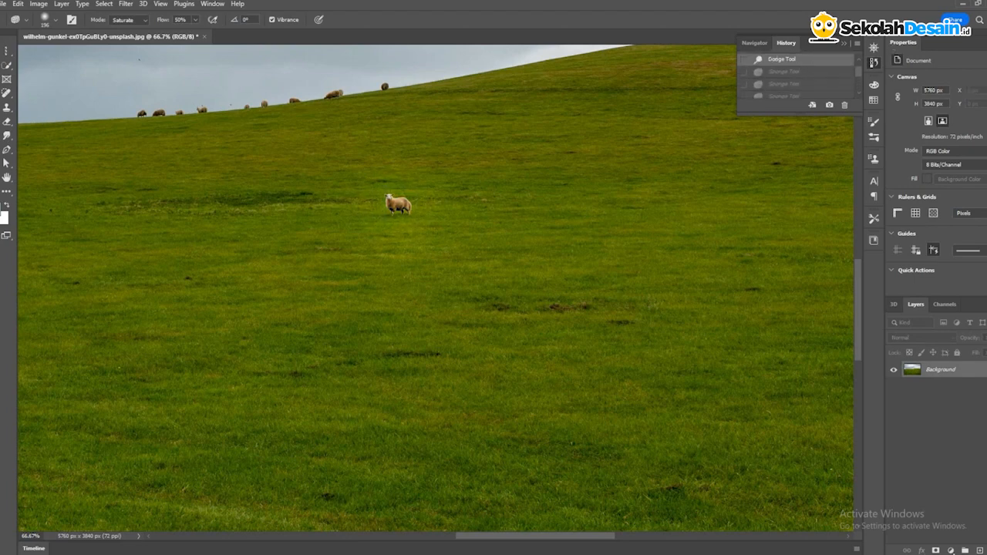
Drain the colour from the lone sheep and nearby grass with the Sponge tool in Desaturate mode at 50% flow
{"action": "left_click", "coordinate": [128, 19]}
{"action": "left_click", "coordinate": [125, 28]}
{"action": "left_click", "coordinate": [399, 204]}
{"action": "left_click", "coordinate": [399, 205]}
{"action": "left_click", "coordinate": [399, 204]}
{"action": "left_click", "coordinate": [399, 204]}
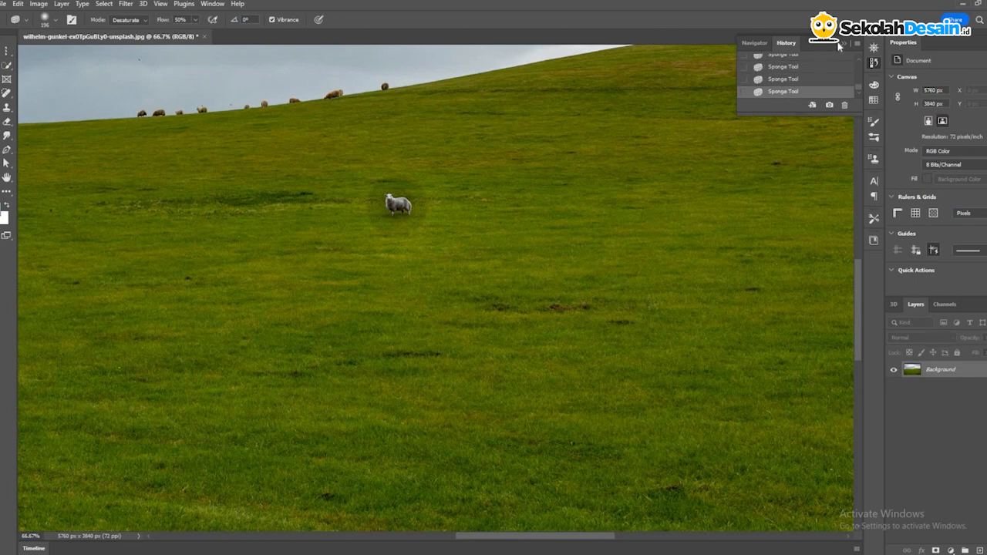
Zoom out to 50% and revert the photo to its opening history snapshot
{"action": "left_click", "coordinate": [875, 63]}
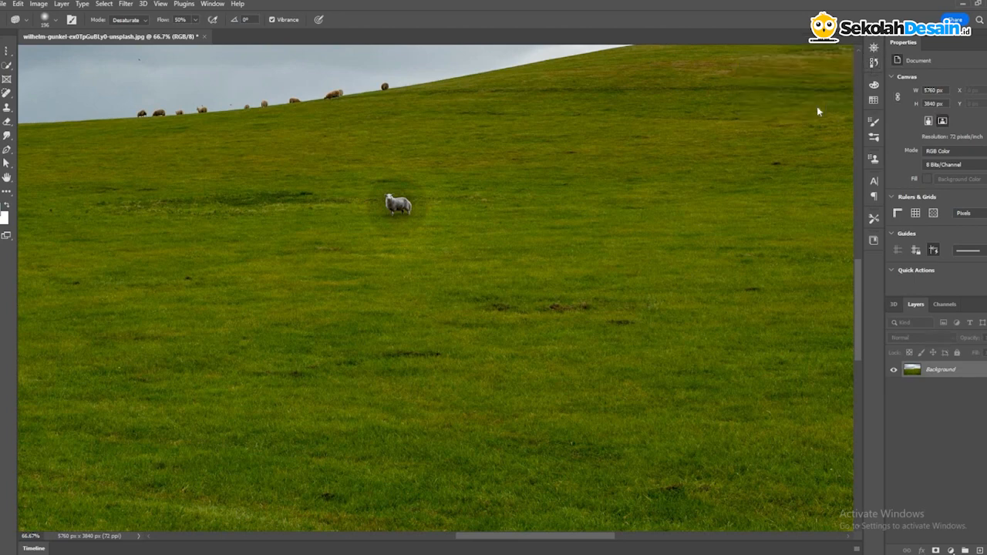
{"action": "left_click", "coordinate": [787, 111]}
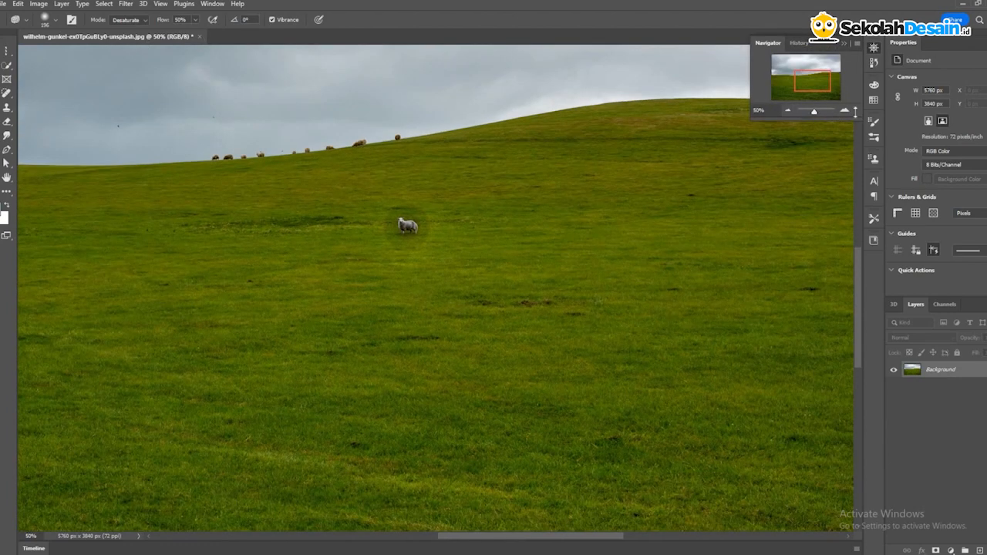
{"action": "left_click", "coordinate": [799, 43]}
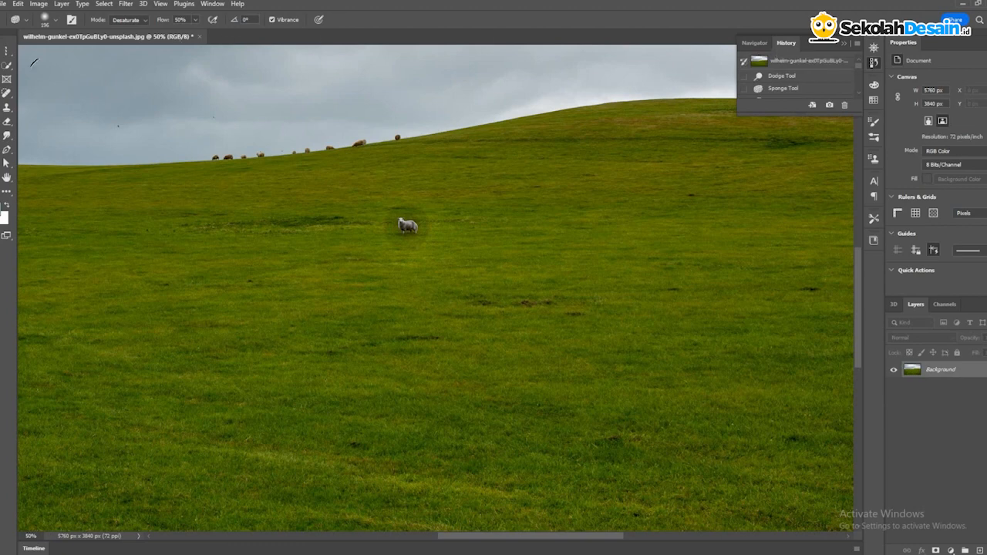
{"action": "left_click", "coordinate": [779, 60]}
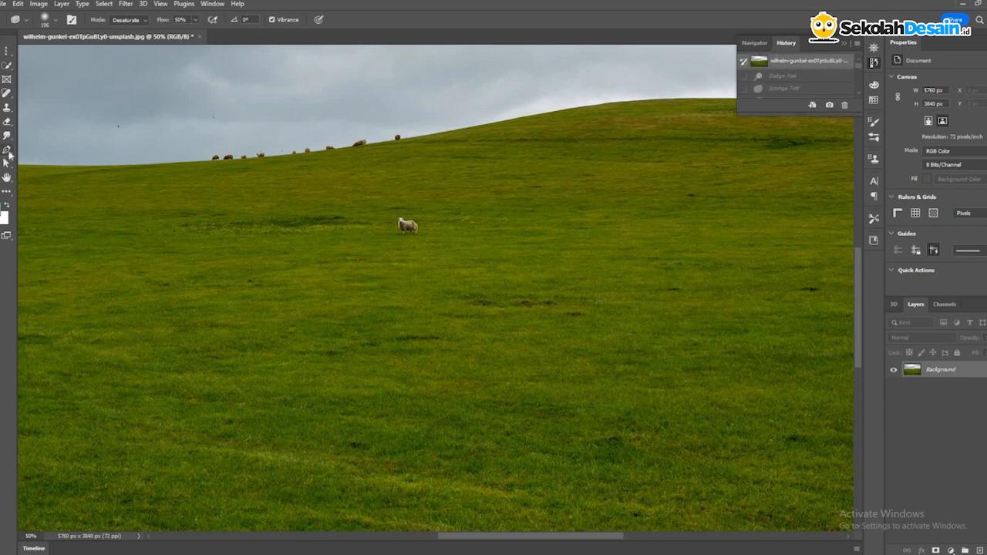
Draw a closed, straight-sided path around the lone sheep with the Pen tool in Path mode
{"action": "left_click", "coordinate": [7, 151]}
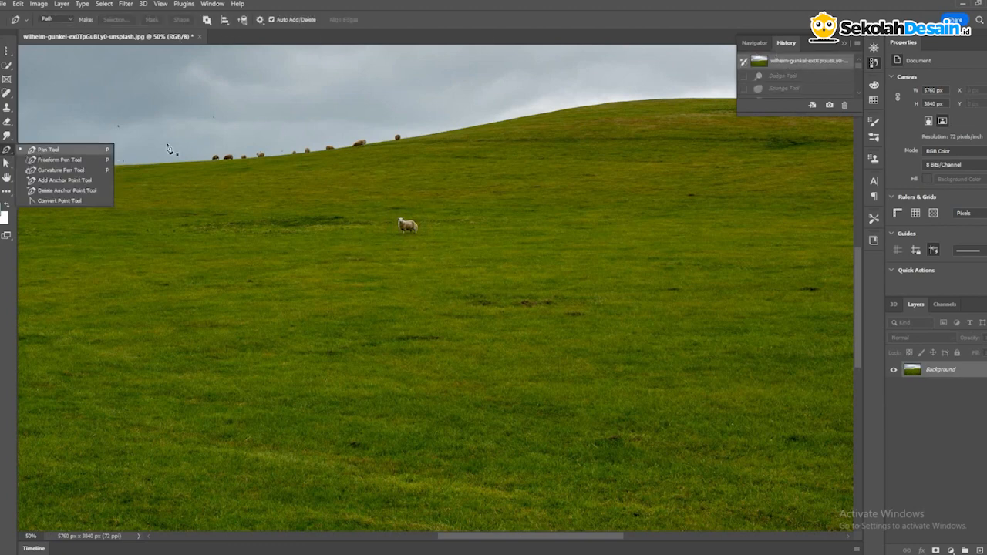
{"action": "left_click", "coordinate": [425, 198]}
{"action": "left_click", "coordinate": [409, 181]}
{"action": "left_click_drag", "start_coordinate": [330, 219], "coordinate": [333, 283]}
{"action": "left_click", "coordinate": [498, 275]}
{"action": "left_click", "coordinate": [510, 223]}
{"action": "left_click", "coordinate": [453, 197]}
{"action": "left_click", "coordinate": [409, 182]}
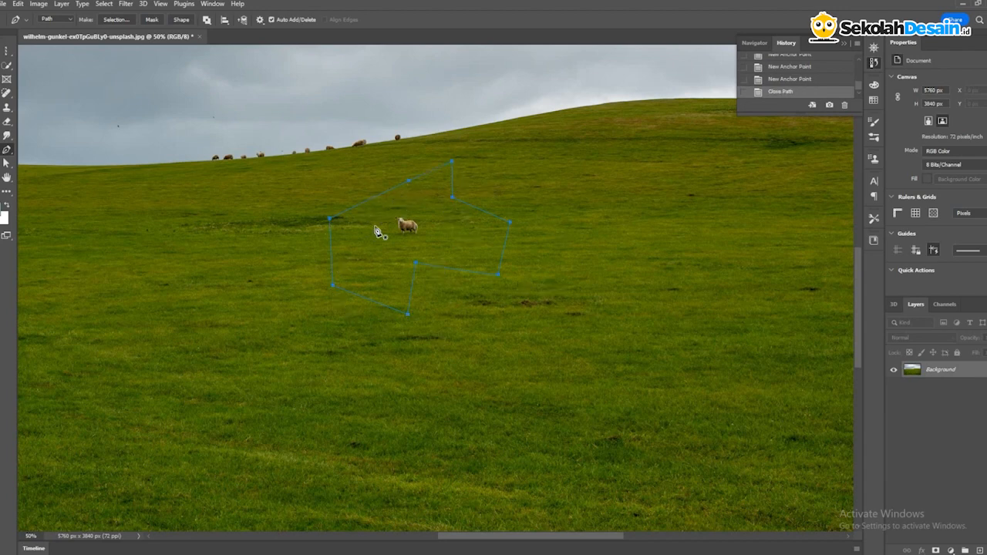
Convert the closed pen path around the sheep into a selection
{"action": "right_click", "coordinate": [411, 210]}
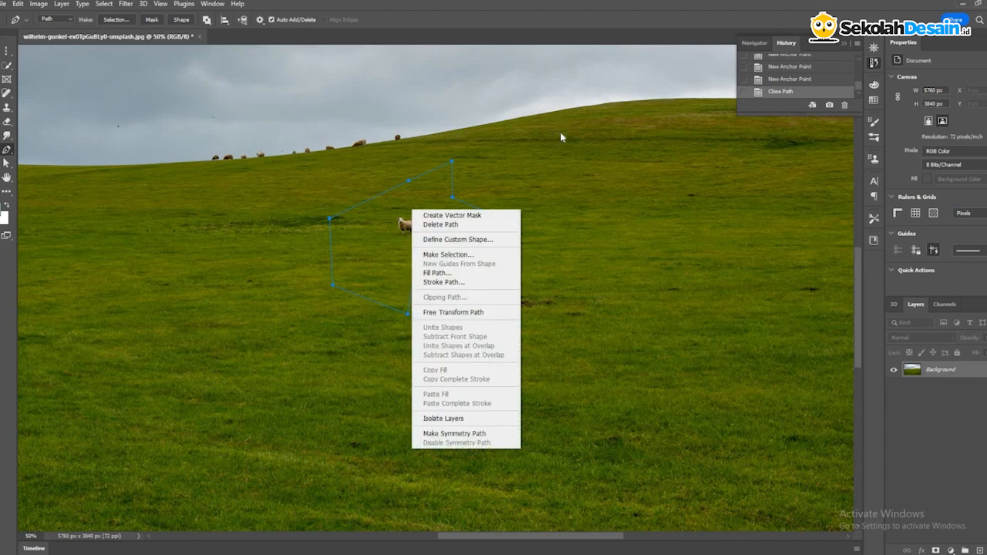
{"action": "left_click", "coordinate": [463, 255]}
{"action": "left_click", "coordinate": [550, 152]}
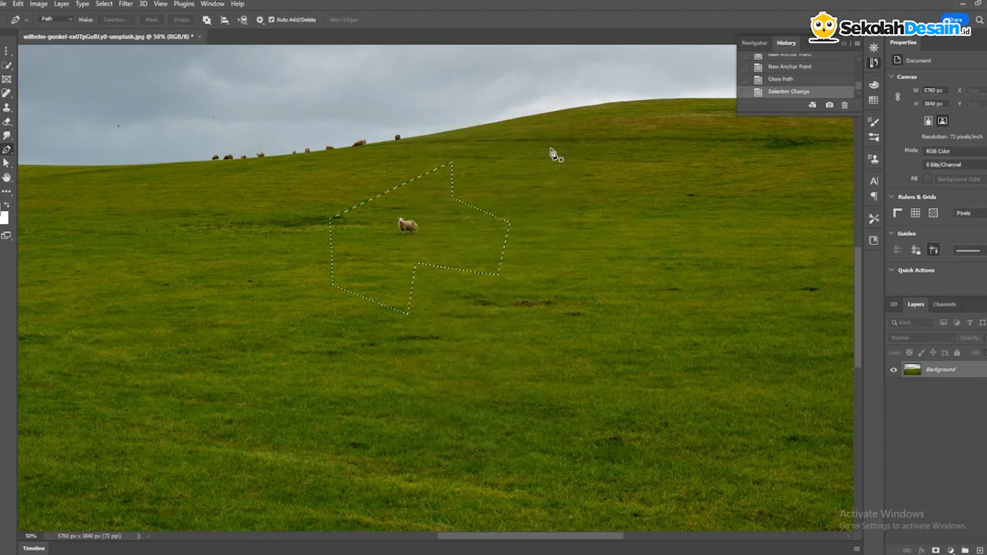
Undo the path-to-selection conversion and step back through the path's anchor points
{"action": "key", "text": "ctrl+z"}
{"action": "key", "text": "ctrl+z"}
{"action": "key", "text": "ctrl+z"}
{"action": "key", "text": "ctrl+z"}
{"action": "key", "text": "ctrl+z"}
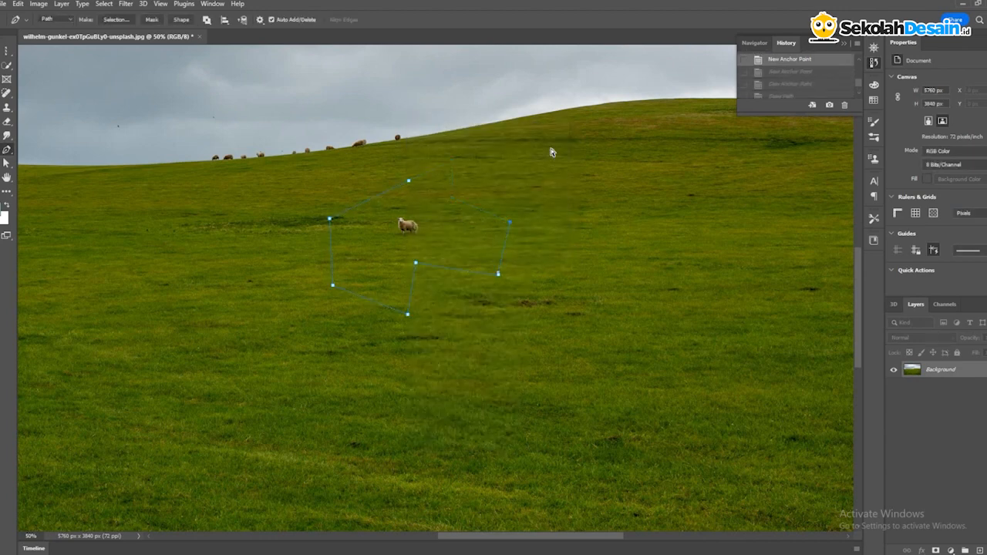
{"action": "key", "text": "ctrl+z"}
Switch the Pen tool to Shape mode and draw a blue-filled, four-sided shape of about 640 by 568 px over the sheep
{"action": "left_click", "coordinate": [67, 21]}
{"action": "left_click", "coordinate": [51, 27]}
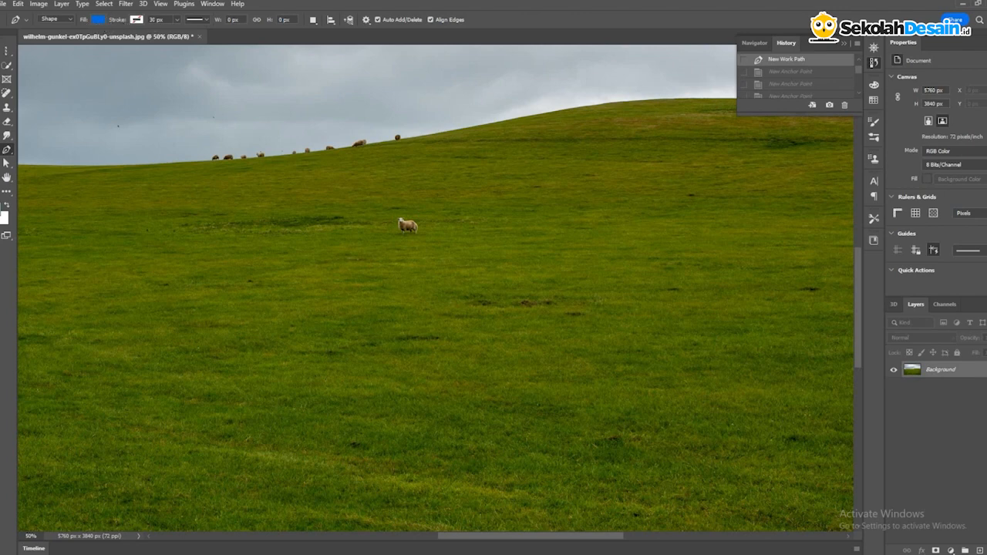
{"action": "left_click", "coordinate": [98, 20]}
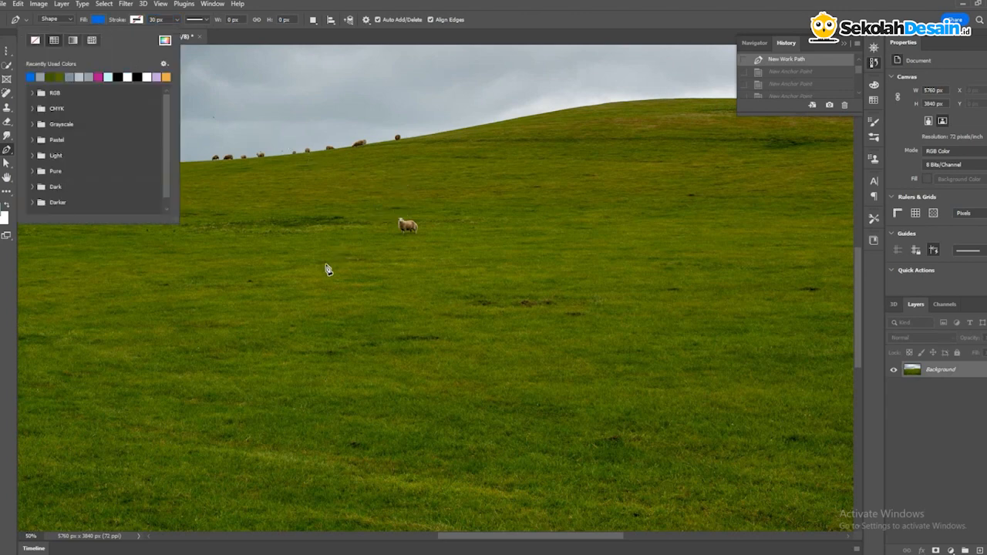
{"action": "left_click", "coordinate": [395, 172]}
{"action": "left_click", "coordinate": [326, 264]}
{"action": "left_click", "coordinate": [419, 325]}
{"action": "left_click", "coordinate": [498, 216]}
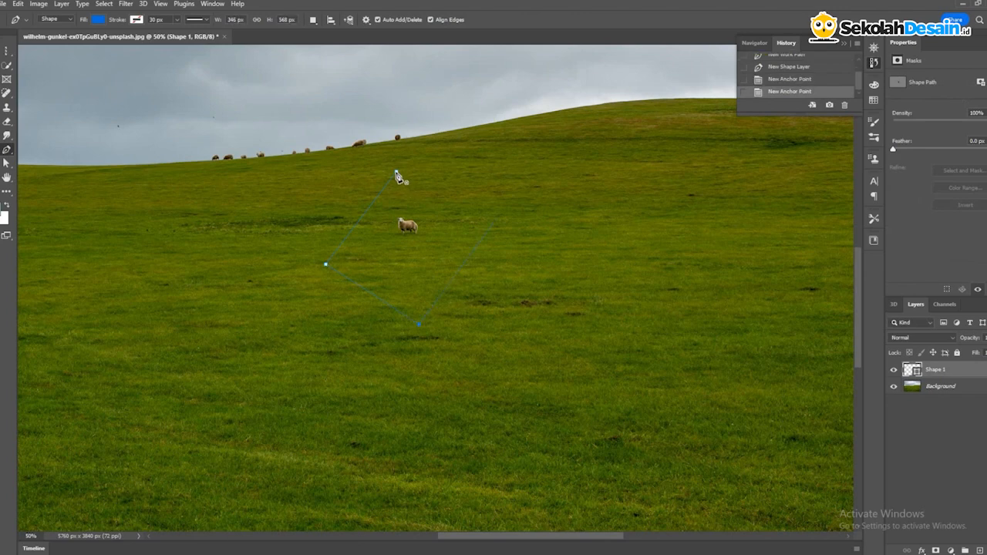
{"action": "left_click", "coordinate": [396, 174]}
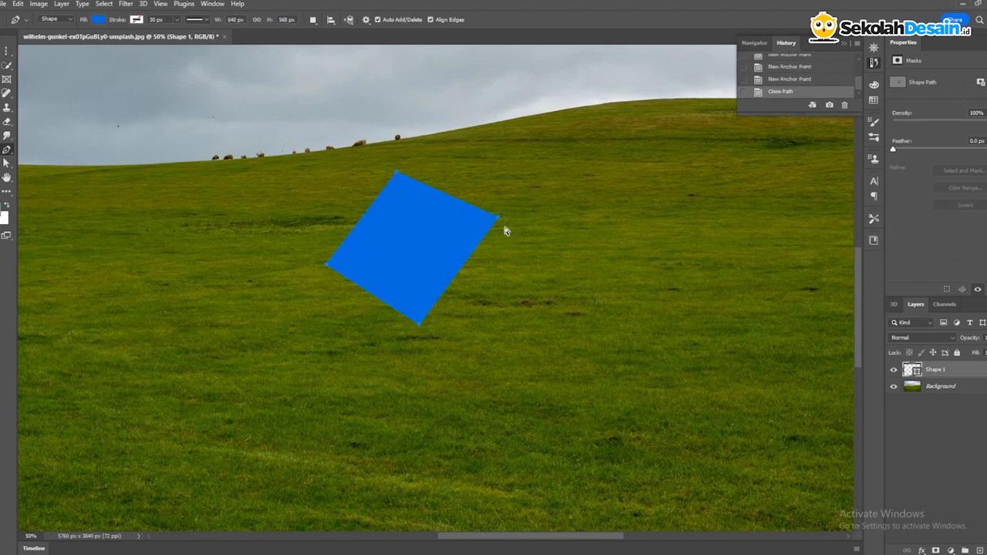
Undo the blue-filled shape and the leftover work path
{"action": "key", "text": "ctrl+z"}
{"action": "key", "text": "ctrl+z"}
{"action": "key", "text": "ctrl+z"}
{"action": "key", "text": "ctrl+z"}
{"action": "key", "text": "ctrl+z"}
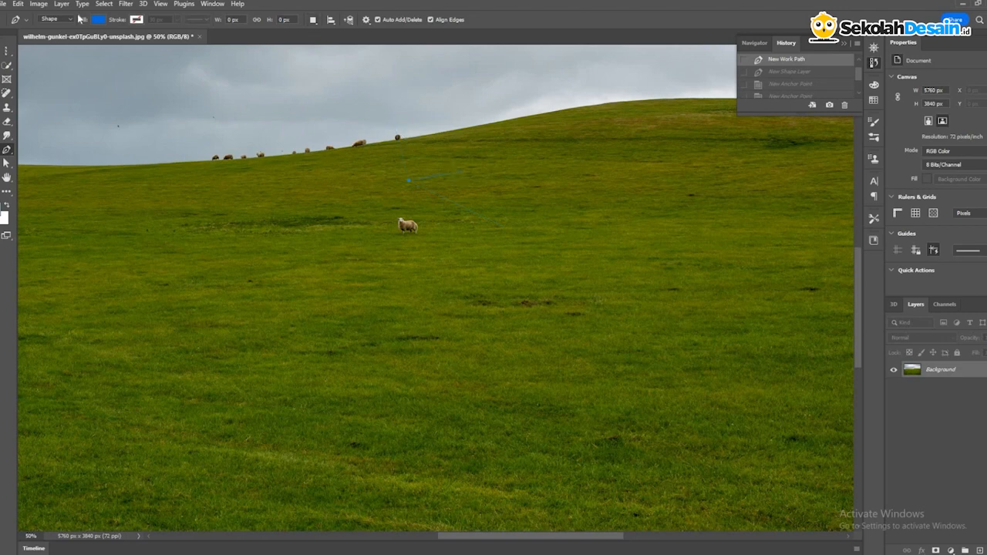
{"action": "left_click", "coordinate": [398, 193]}
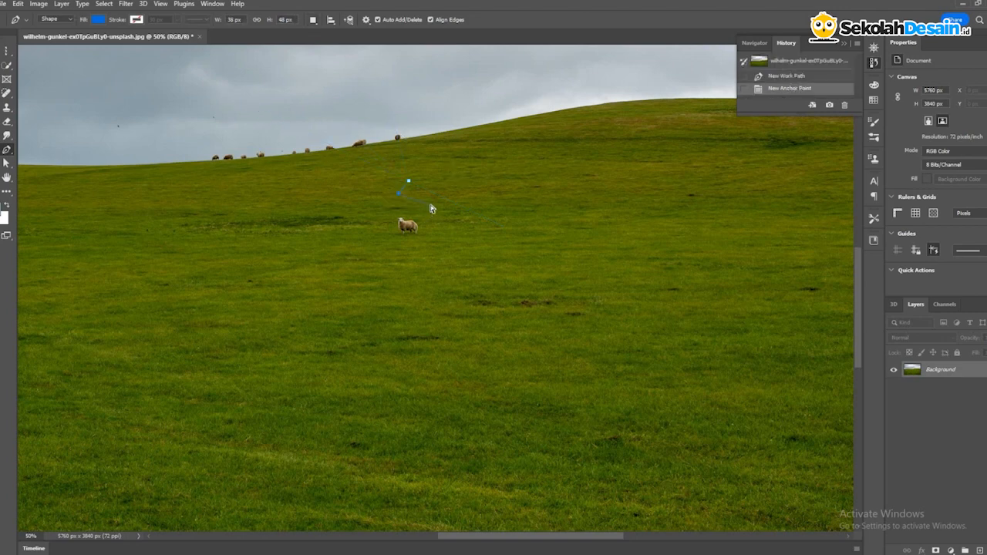
{"action": "key", "text": "ctrl+z"}
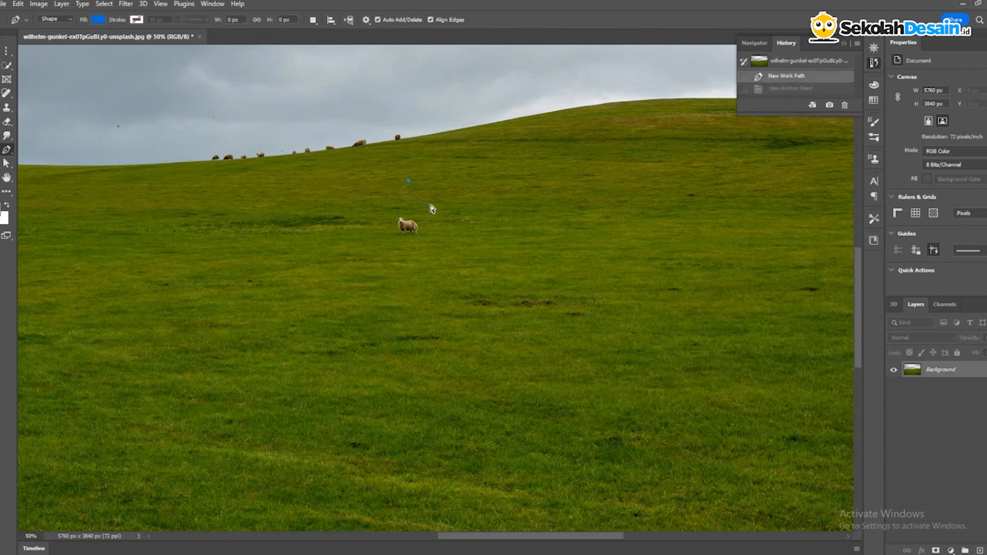
{"action": "key", "text": "ctrl+z"}
Set a blue 30 px stroke with no fill and draw a closed, four-sided outline of about 604 by 500 px around the sheep
{"action": "left_click", "coordinate": [134, 22]}
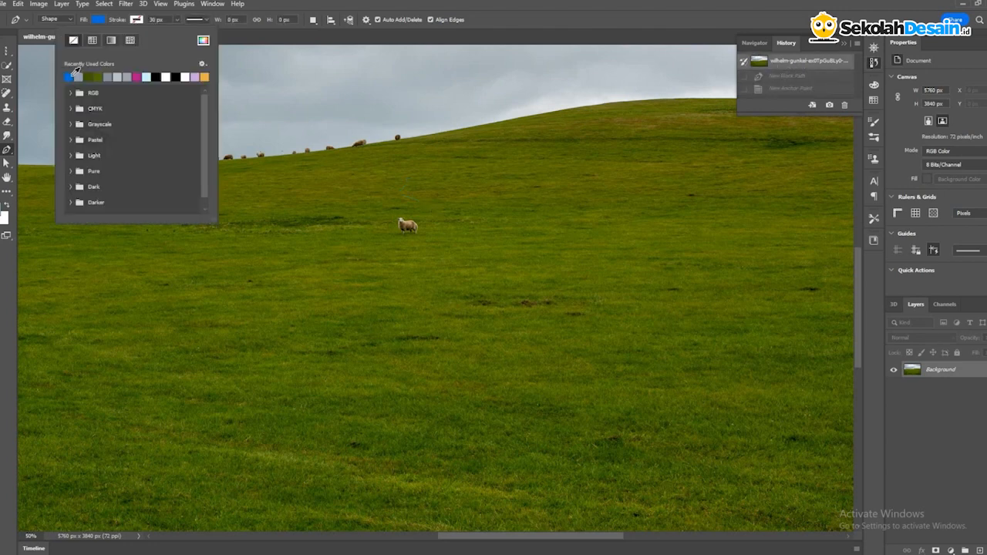
{"action": "left_click", "coordinate": [98, 20]}
{"action": "left_click", "coordinate": [35, 43]}
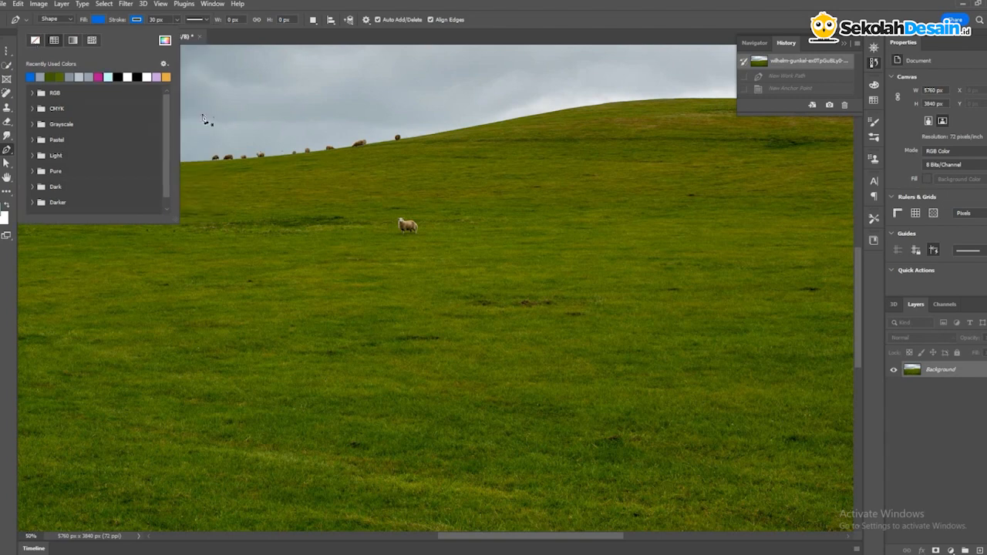
{"action": "left_click", "coordinate": [331, 263]}
{"action": "left_click", "coordinate": [424, 317]}
{"action": "left_click", "coordinate": [494, 225]}
{"action": "left_click", "coordinate": [407, 184]}
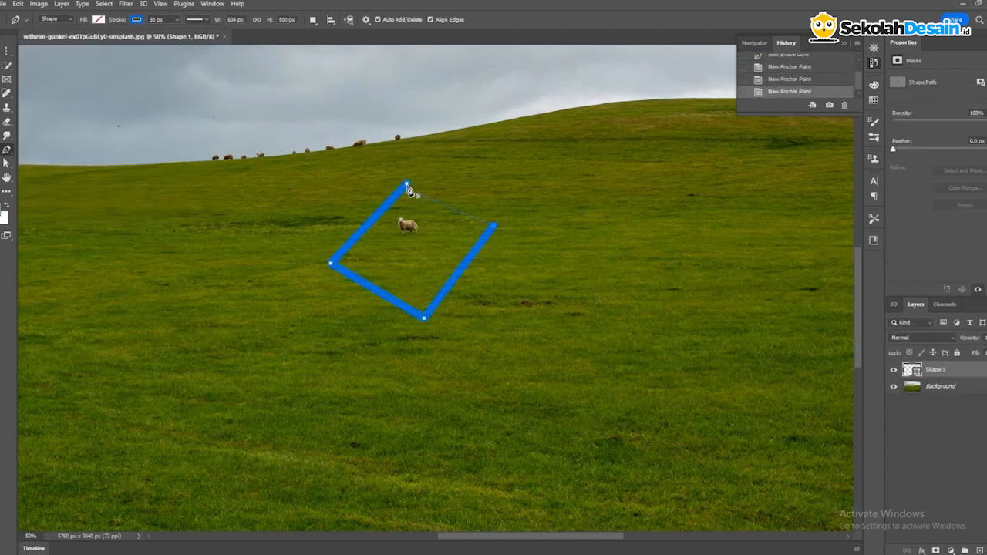
{"action": "left_click", "coordinate": [492, 226]}
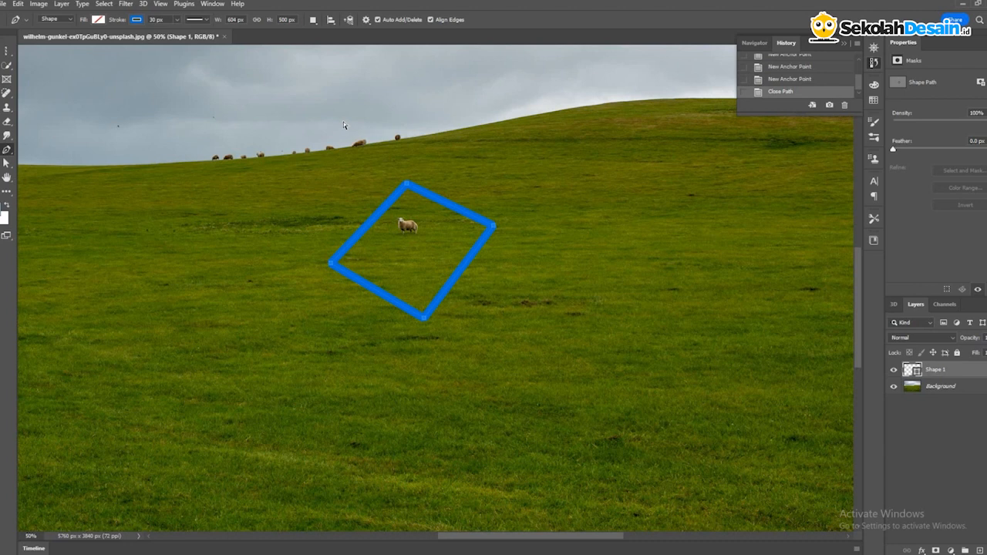
Undo the four-sided blue outline around the sheep
{"action": "key", "text": "ctrl+z"}
{"action": "key", "text": "ctrl+z"}
{"action": "key", "text": "ctrl+z"}
{"action": "key", "text": "ctrl+z"}
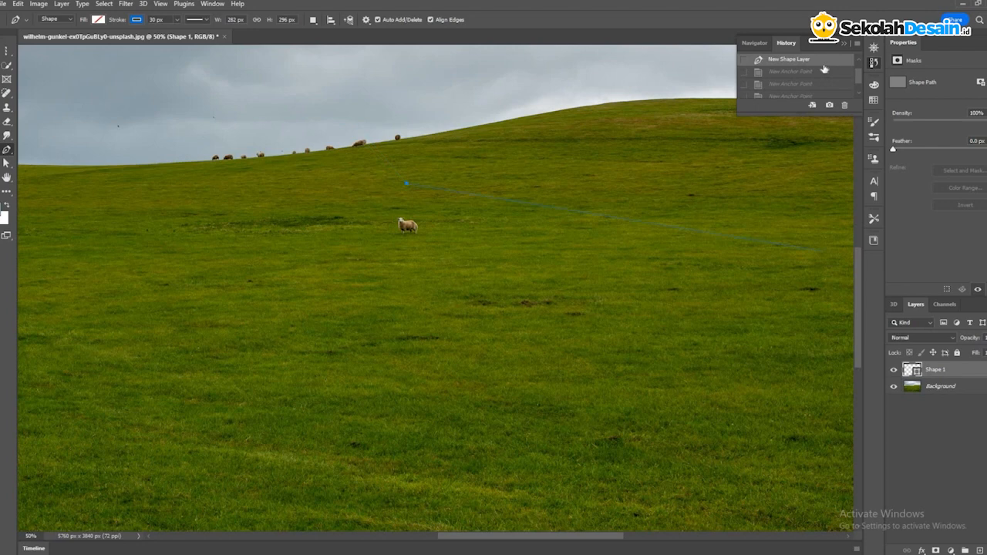
{"action": "key", "text": "ctrl+z"}
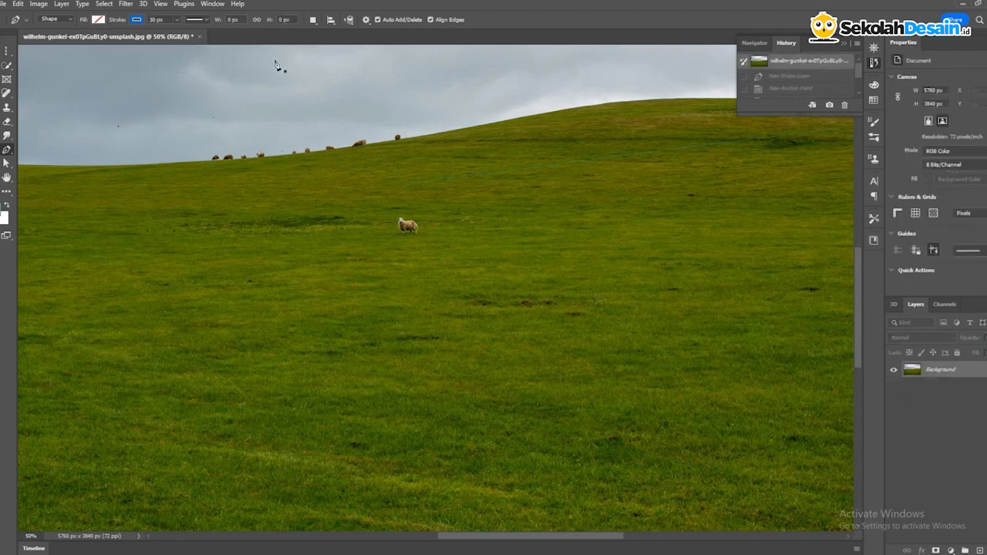
Draw a closed, rounded blue outline of about 842 by 788 px around the sheep with the Freeform Pen tool
{"action": "right_click", "coordinate": [5, 153]}
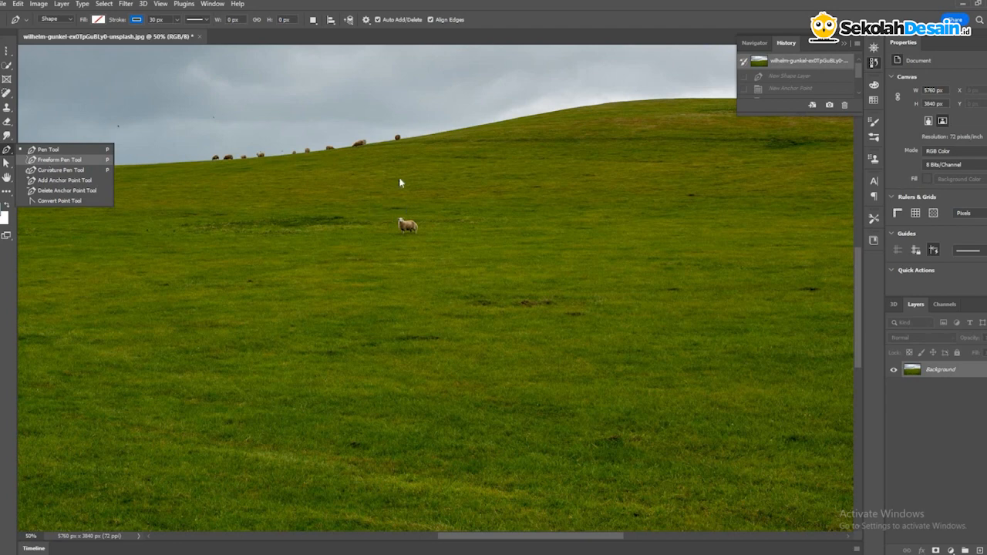
{"action": "mouse_move", "coordinate": [517, 262]}
{"action": "left_mouse_down"}
{"action": "mouse_move", "coordinate": [453, 195]}
{"action": "mouse_move", "coordinate": [395, 168]}
{"action": "left_mouse_up"}
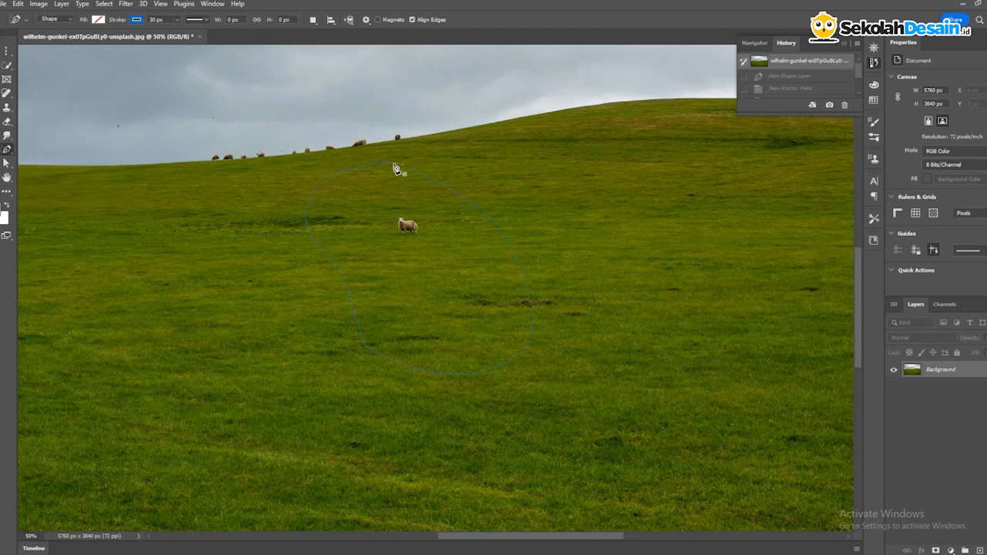
{"action": "left_click_drag", "start_coordinate": [395, 168], "coordinate": [383, 169]}
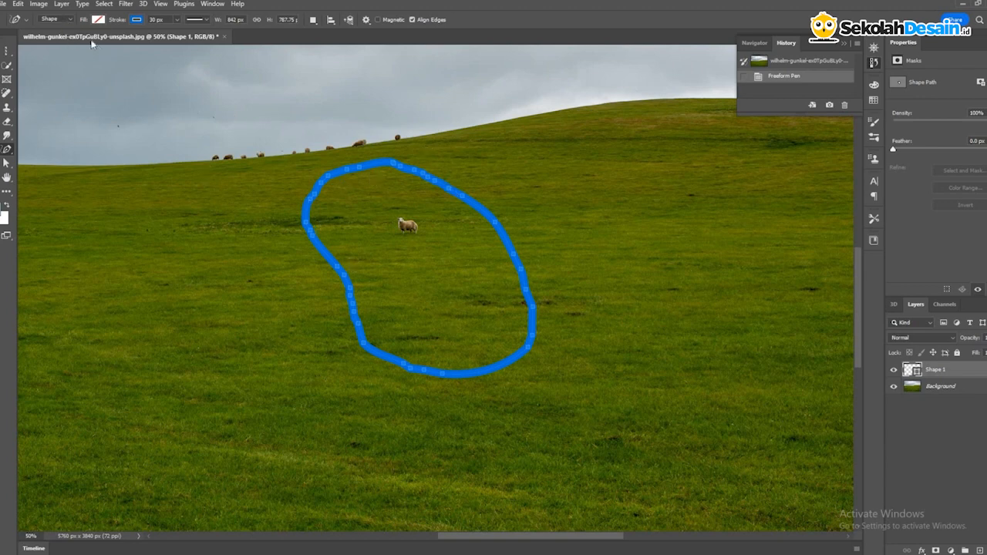
Switch the pen mode to Path and undo the rounded blue outline around the sheep
{"action": "left_click", "coordinate": [57, 19]}
{"action": "left_click", "coordinate": [60, 36]}
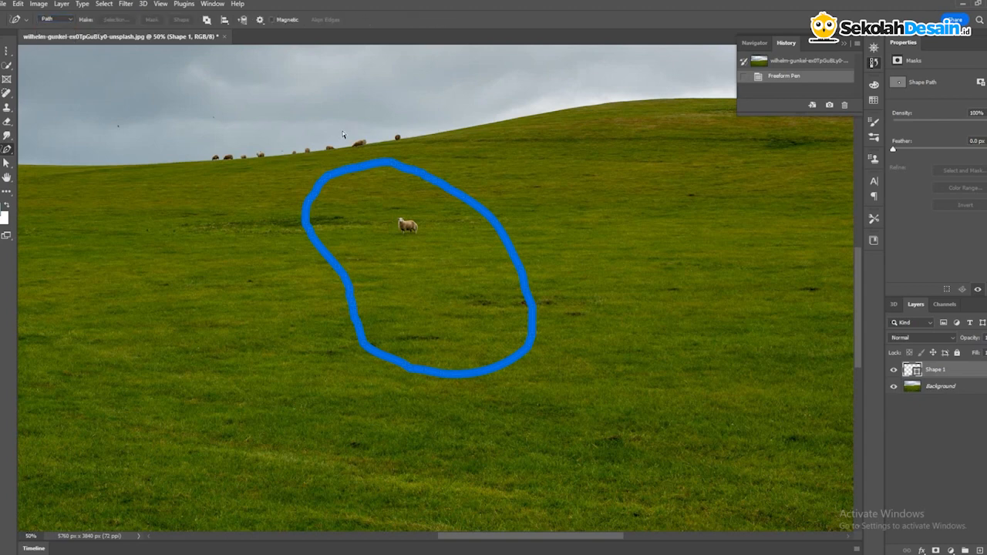
{"action": "key", "text": "ctrl+z"}
{"action": "scroll", "coordinate": [20, 167], "scroll_direction": "up", "scroll_amount": 1}
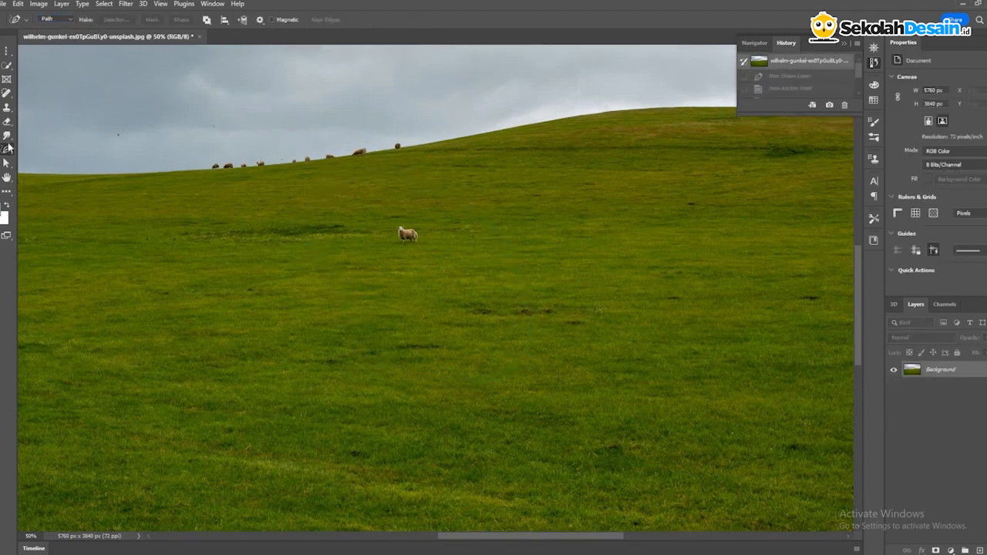
Draw a closed, curvy path with six anchor points around the sheep using the Curvature Pen tool
{"action": "right_click", "coordinate": [7, 150]}
{"action": "left_click", "coordinate": [32, 169]}
{"action": "left_click", "coordinate": [298, 231]}
{"action": "left_click", "coordinate": [353, 180]}
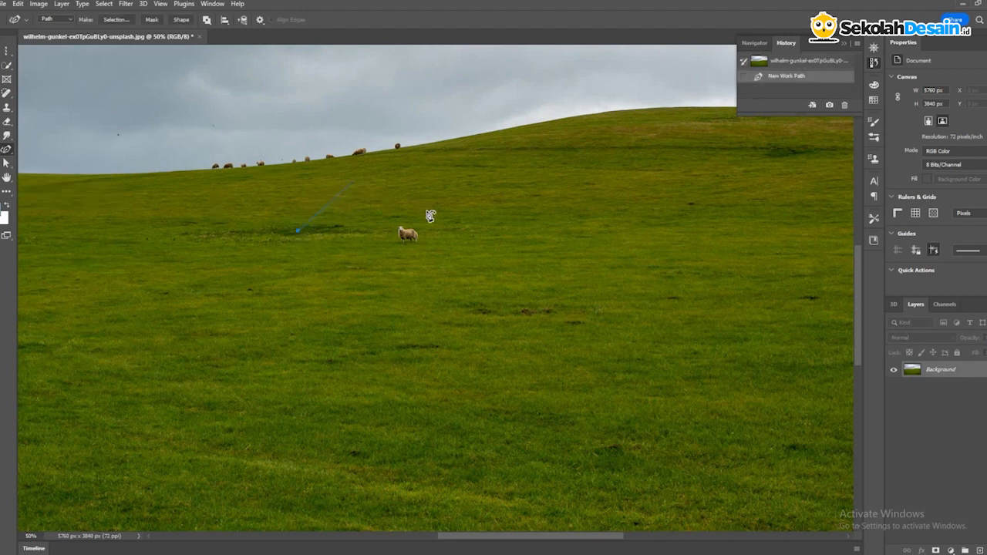
{"action": "left_click", "coordinate": [427, 210]}
{"action": "left_click", "coordinate": [360, 287]}
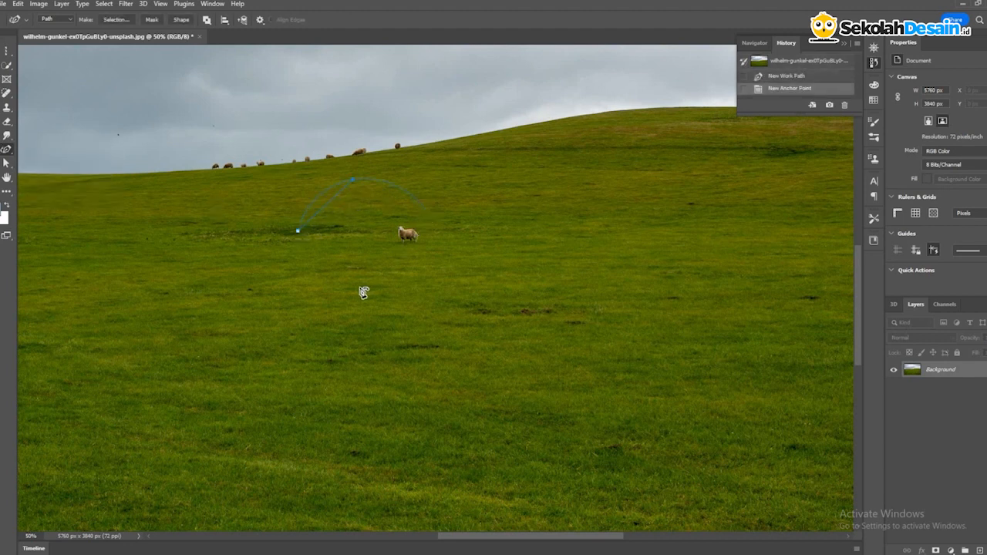
{"action": "left_click", "coordinate": [441, 347]}
{"action": "left_click", "coordinate": [296, 375]}
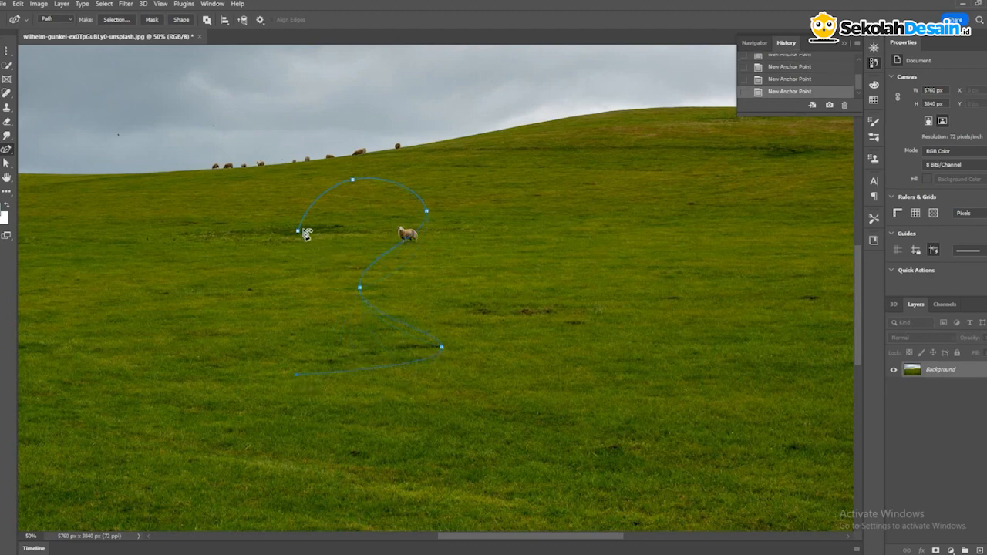
{"action": "left_click", "coordinate": [297, 231]}
Add an anchor point on the path's left edge and turn its lower anchors into corner points
{"action": "double_click", "coordinate": [298, 232]}
{"action": "double_click", "coordinate": [333, 251]}
{"action": "double_click", "coordinate": [332, 251]}
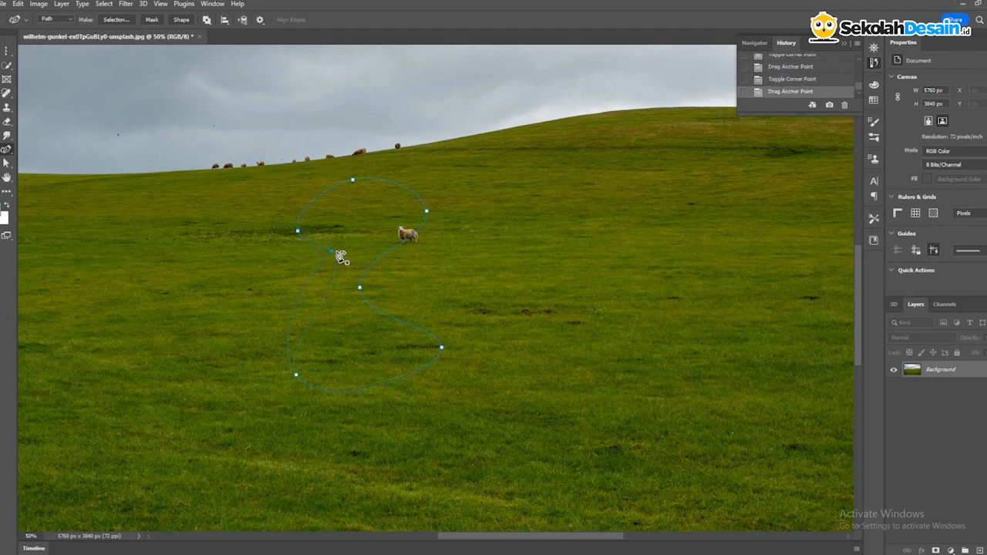
{"action": "left_click", "coordinate": [296, 377]}
{"action": "left_click", "coordinate": [360, 288]}
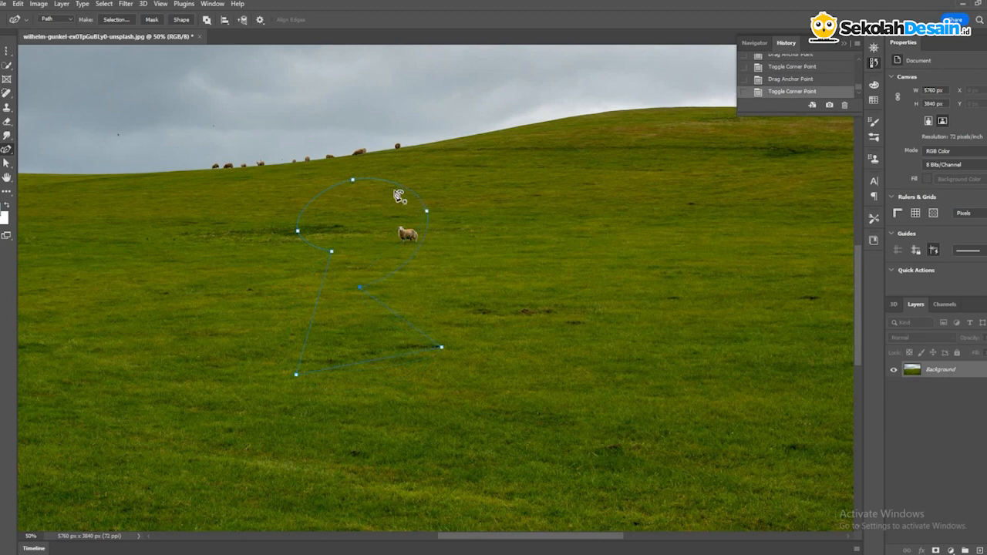
Convert the path's upper anchors to corner points and undo the last corner conversions on the left side
{"action": "double_click", "coordinate": [354, 181]}
{"action": "double_click", "coordinate": [299, 232]}
{"action": "key", "text": "ctrl+z"}
{"action": "key", "text": "ctrl+z"}
Add several anchor points along the path's upper-left curve with the Add Anchor Point tool
{"action": "right_click", "coordinate": [9, 151]}
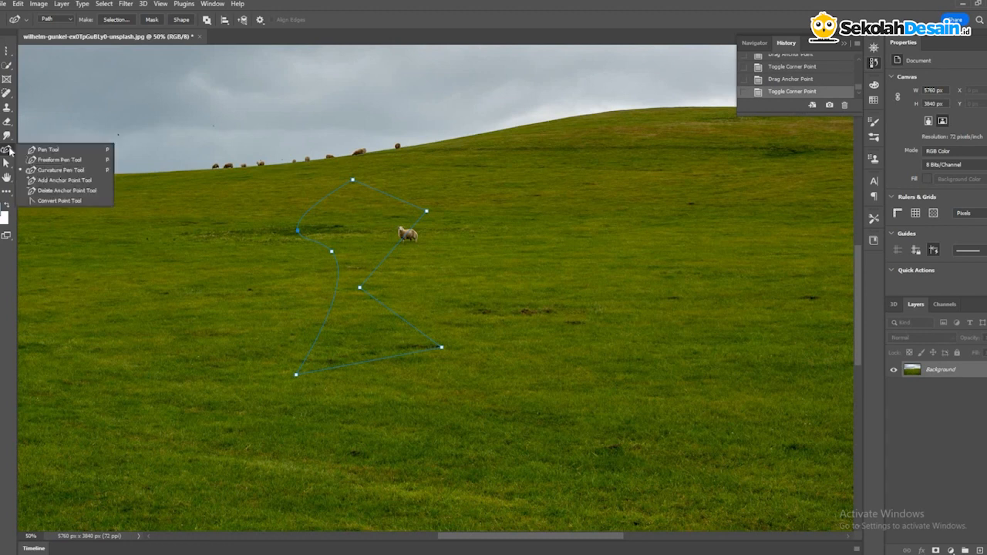
{"action": "left_click", "coordinate": [46, 180]}
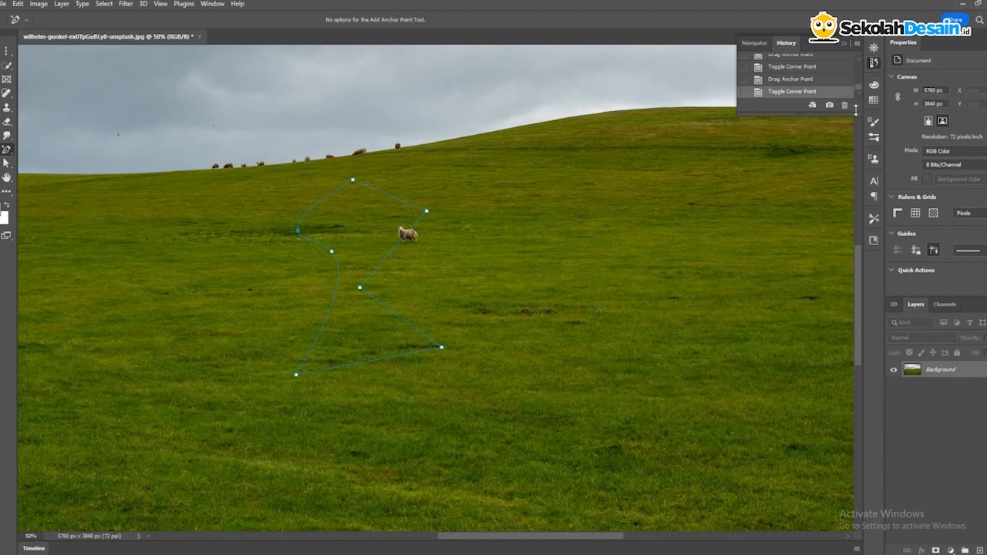
{"action": "left_click", "coordinate": [874, 48]}
{"action": "left_click", "coordinate": [846, 112]}
{"action": "left_click", "coordinate": [846, 112]}
{"action": "left_click", "coordinate": [846, 112]}
{"action": "left_click", "coordinate": [847, 112]}
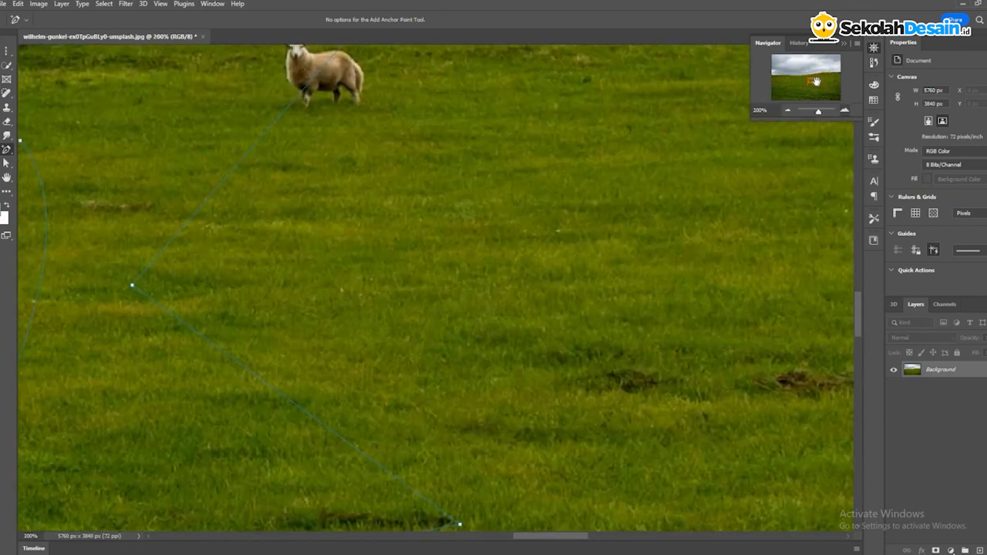
{"action": "left_click_drag", "start_coordinate": [810, 80], "coordinate": [806, 78]}
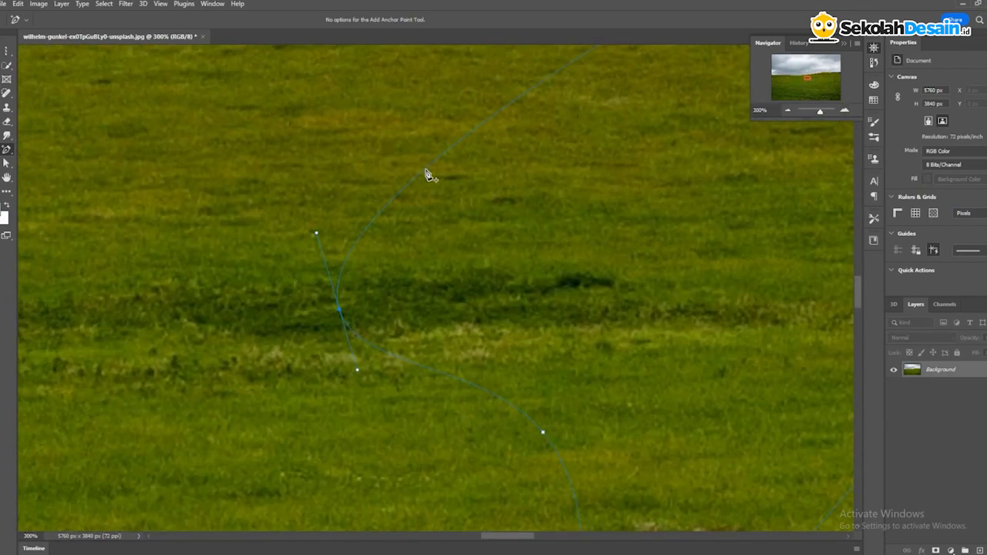
{"action": "left_click", "coordinate": [522, 96]}
{"action": "key", "text": "ctrl+minus"}
{"action": "key", "text": "ctrl+minus"}
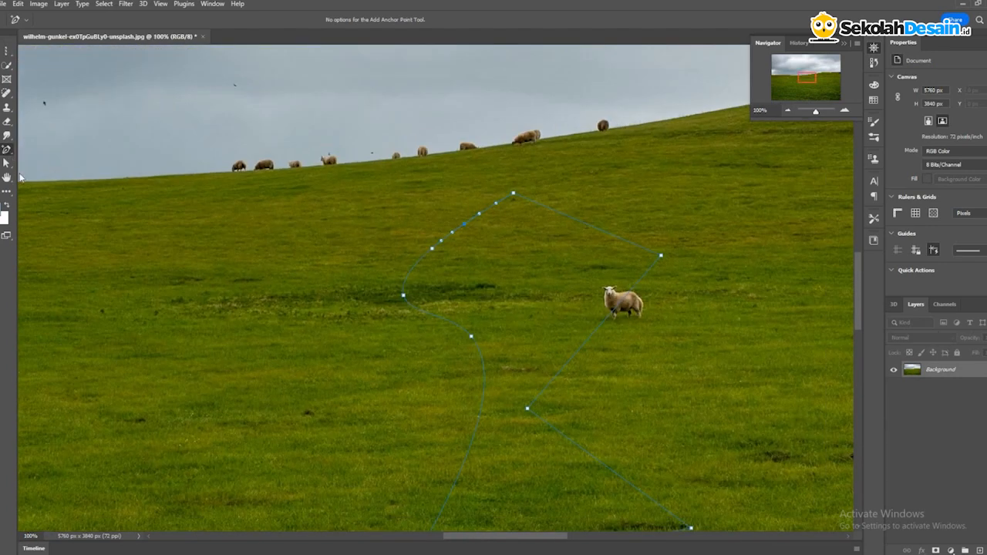
Remove the leftmost anchor and the extra anchors along the upper-left curve with the Delete Anchor Point tool
{"action": "right_click", "coordinate": [6, 149]}
{"action": "left_click", "coordinate": [35, 191]}
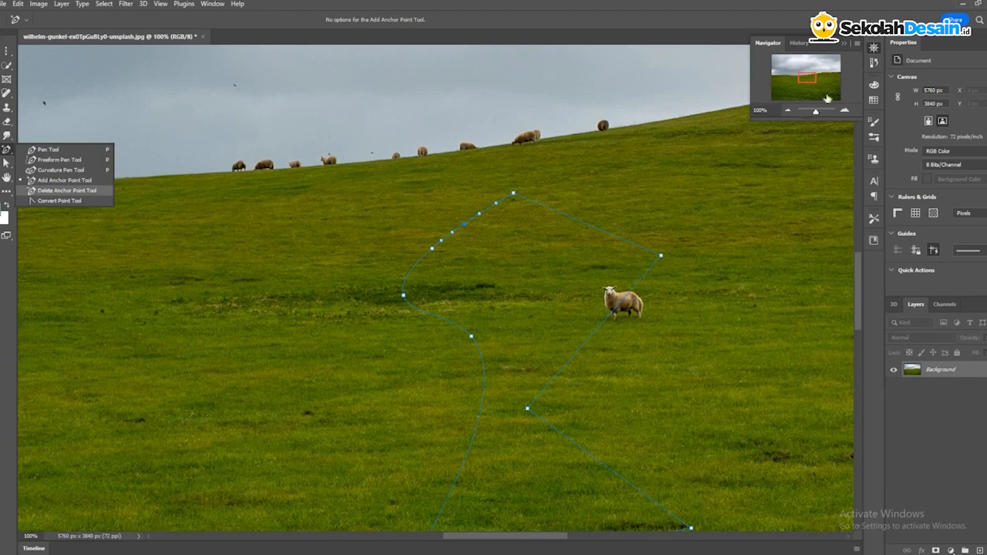
{"action": "key", "text": "ctrl+plus"}
{"action": "key", "text": "ctrl+plus"}
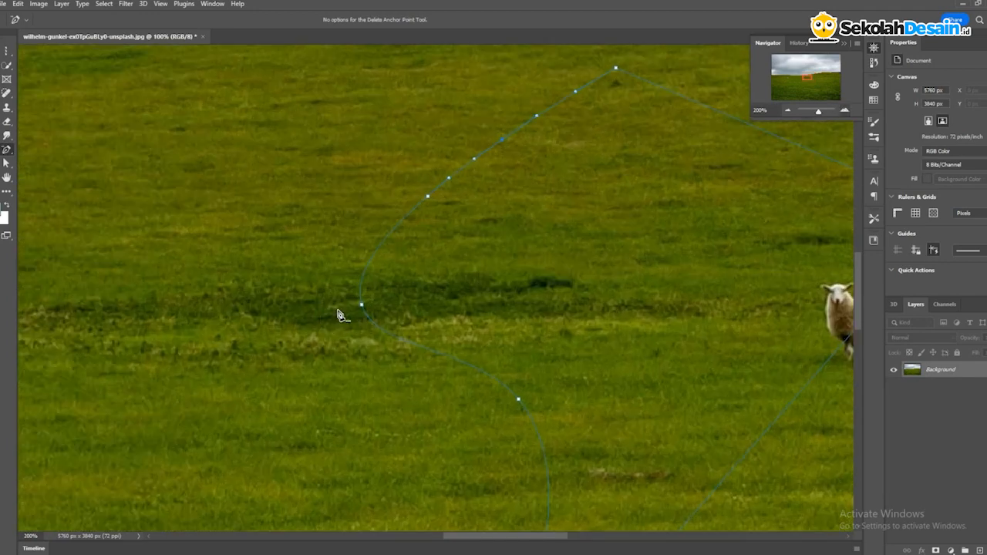
{"action": "left_click", "coordinate": [340, 312]}
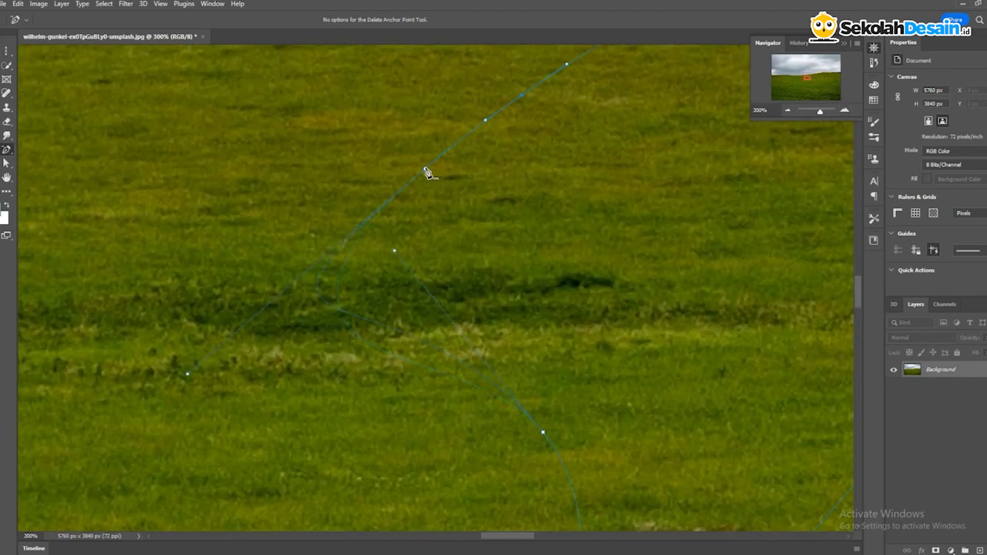
{"action": "left_click", "coordinate": [523, 96]}
{"action": "key", "text": "ctrl+minus"}
{"action": "key", "text": "ctrl+minus"}
{"action": "key", "text": "ctrl+minus"}
{"action": "key", "text": "ctrl+minus"}
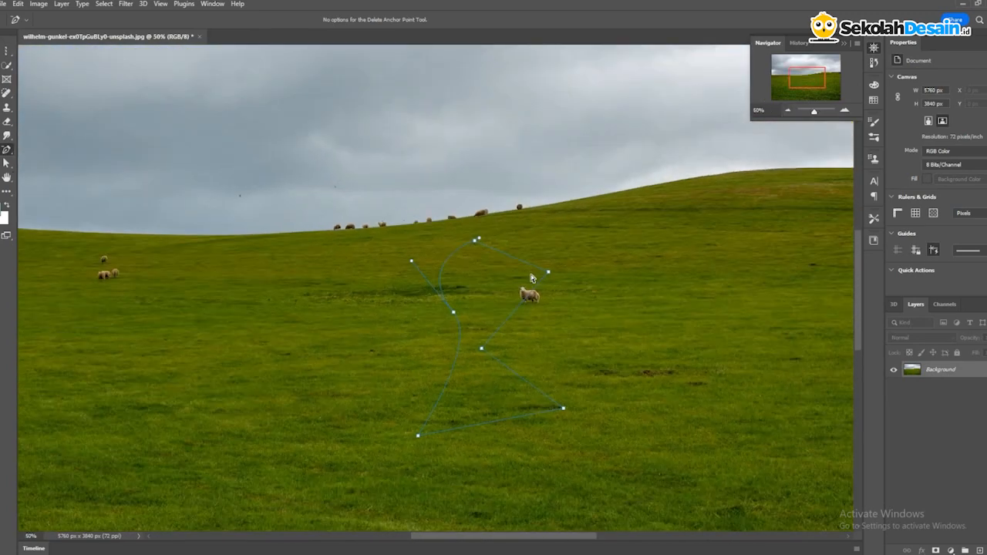
With the Convert Point tool, make the left-side and upper-right anchors sharp corners and pull curve handles out of the inner anchor
{"action": "right_click", "coordinate": [5, 151]}
{"action": "left_click", "coordinate": [39, 203]}
{"action": "left_click", "coordinate": [454, 313]}
{"action": "left_click", "coordinate": [549, 272]}
{"action": "left_click_drag", "start_coordinate": [482, 349], "coordinate": [485, 355]}
{"action": "left_click_drag", "start_coordinate": [488, 402], "coordinate": [488, 396]}
{"action": "left_click", "coordinate": [7, 164]}
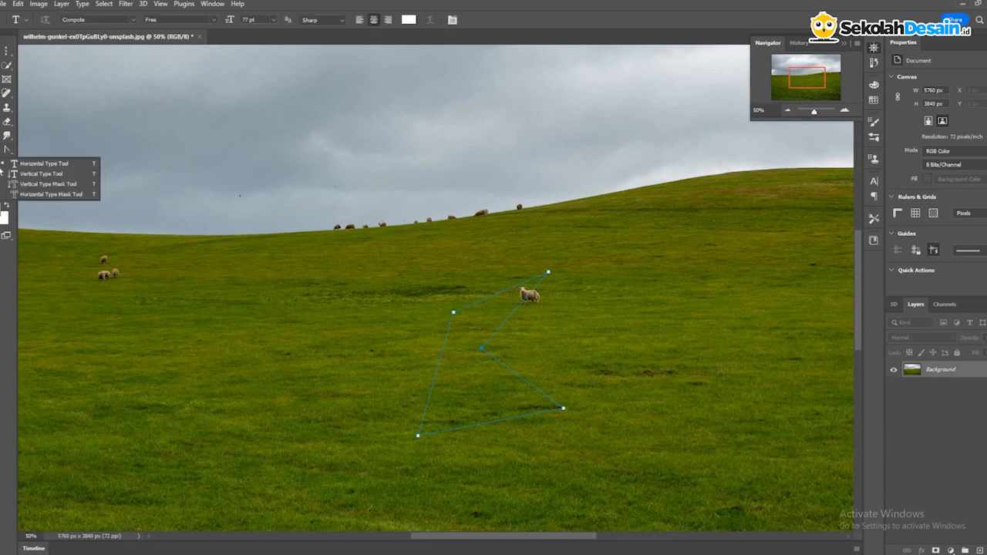
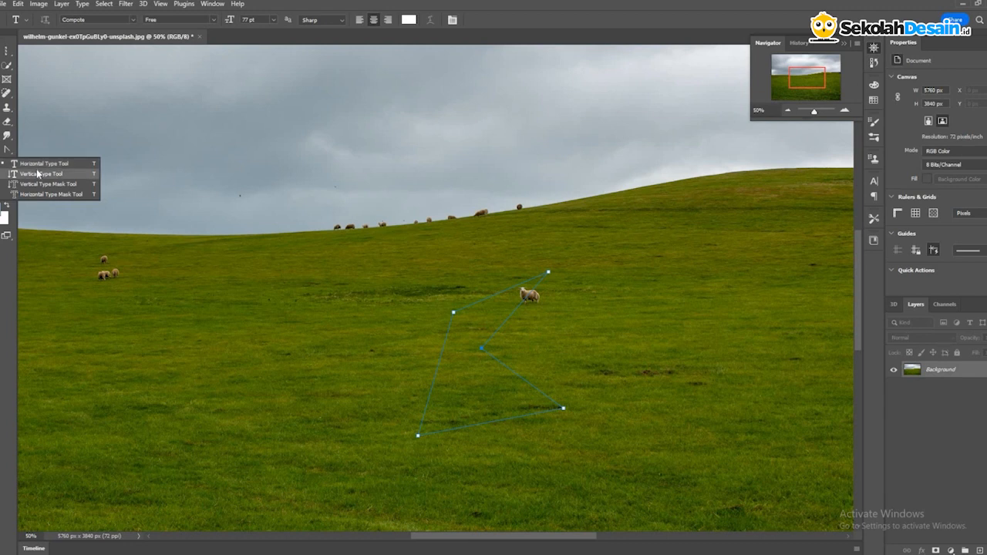
{"action": "left_click", "coordinate": [38, 174]}
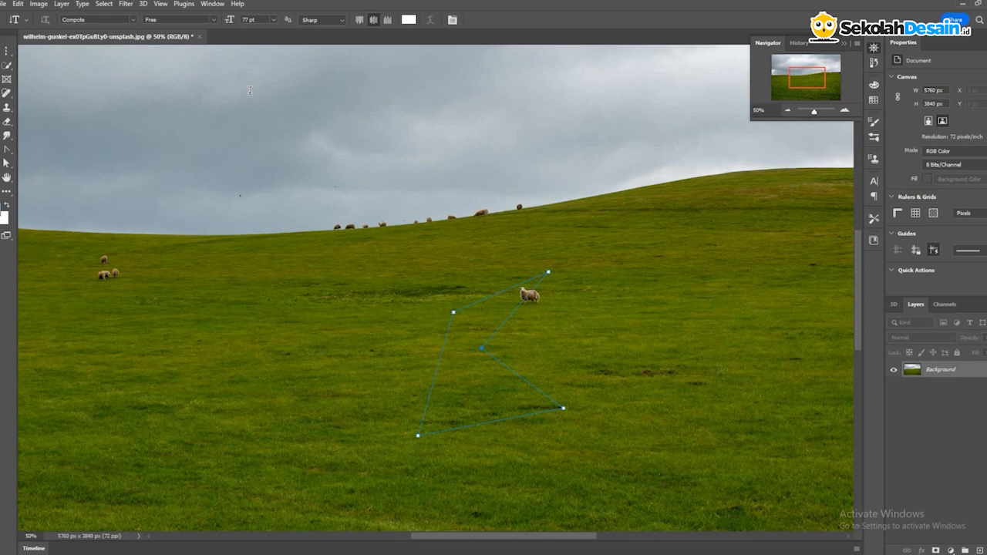
{"action": "left_click", "coordinate": [253, 214]}
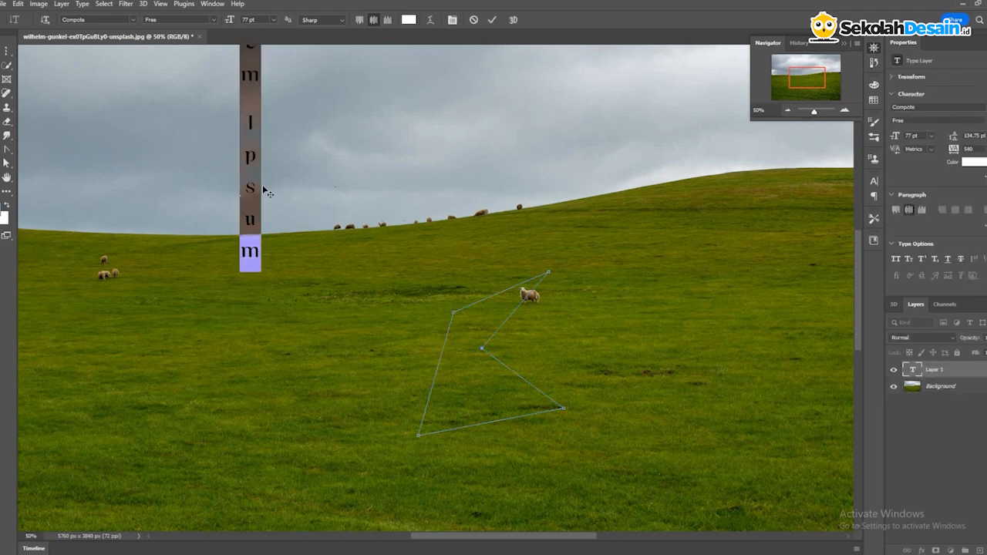
{"action": "scroll", "coordinate": [263, 189], "scroll_direction": "up", "scroll_amount": 4}
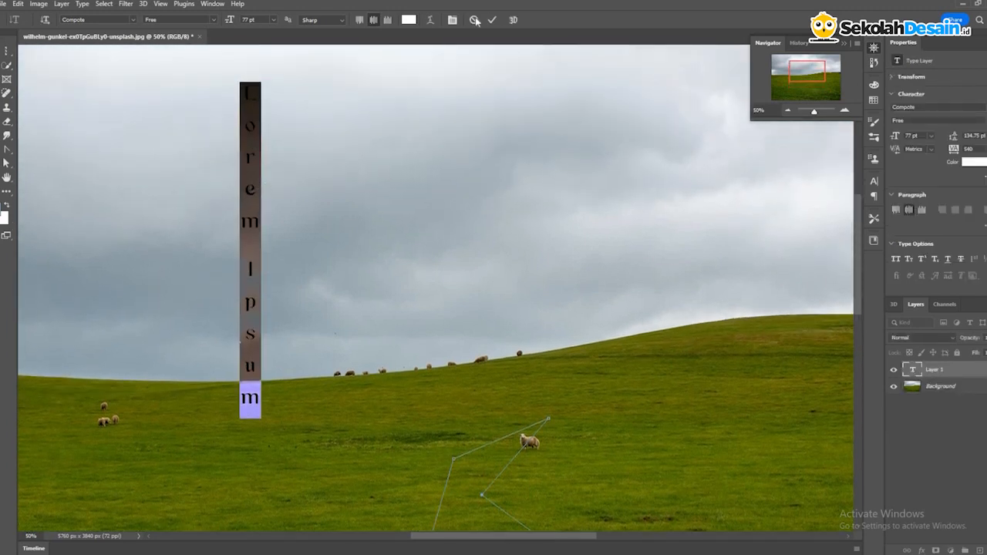
{"action": "left_click", "coordinate": [474, 20]}
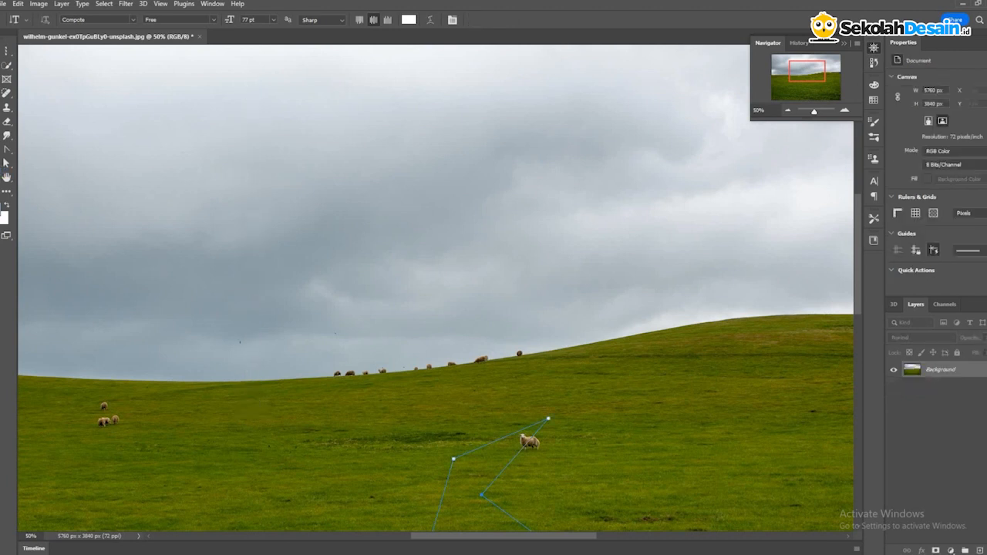
Place the vertical placeholder text "Lorem Ipsum" in the sky with the Vertical Type tool
{"action": "right_click", "coordinate": [2, 164]}
{"action": "left_click", "coordinate": [243, 141]}
{"action": "scroll", "coordinate": [242, 345], "scroll_direction": "up", "scroll_amount": 3}
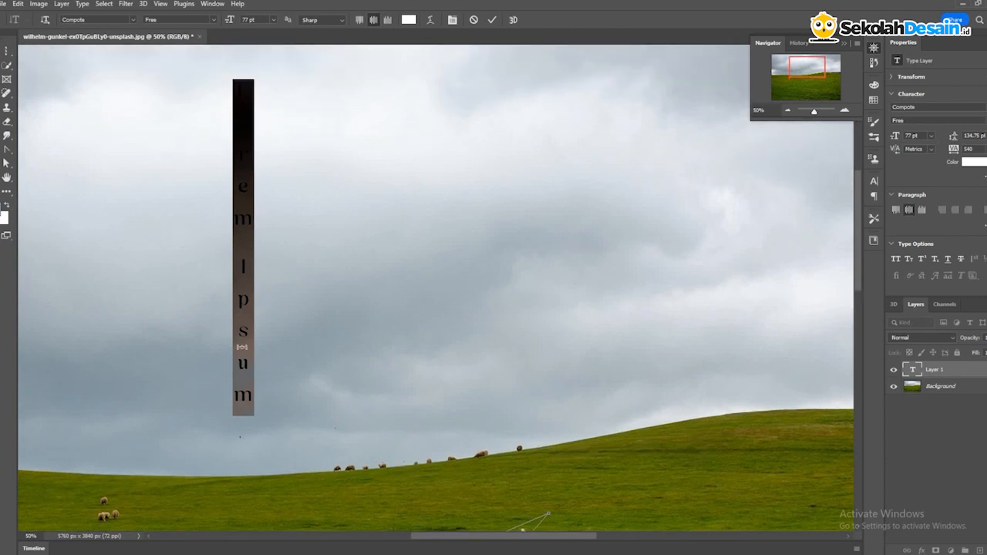
{"action": "left_click", "coordinate": [242, 346]}
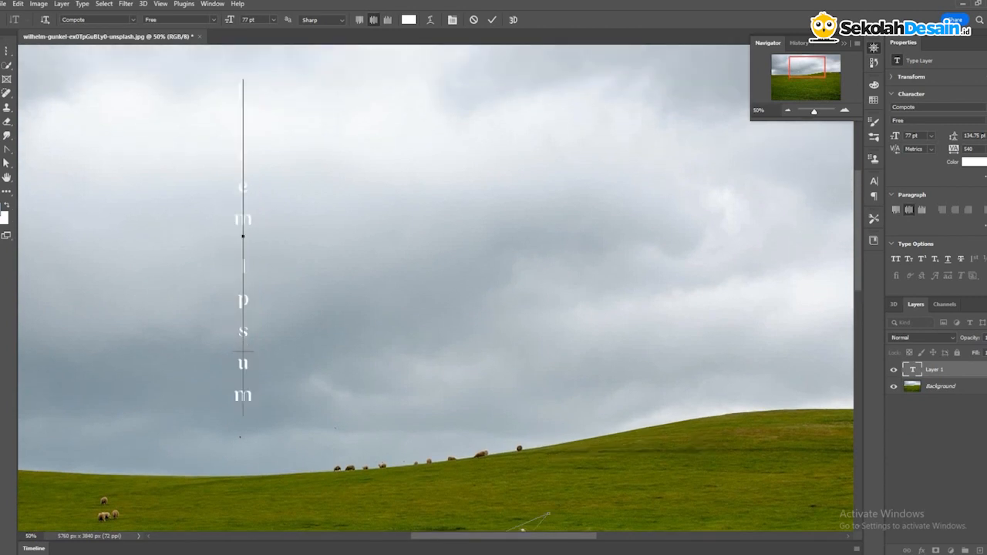
Create a vertical "Lorem Ipsum" text selection beside the white text with the Vertical Type Mask tool
{"action": "right_click", "coordinate": [3, 163]}
{"action": "left_click", "coordinate": [46, 186]}
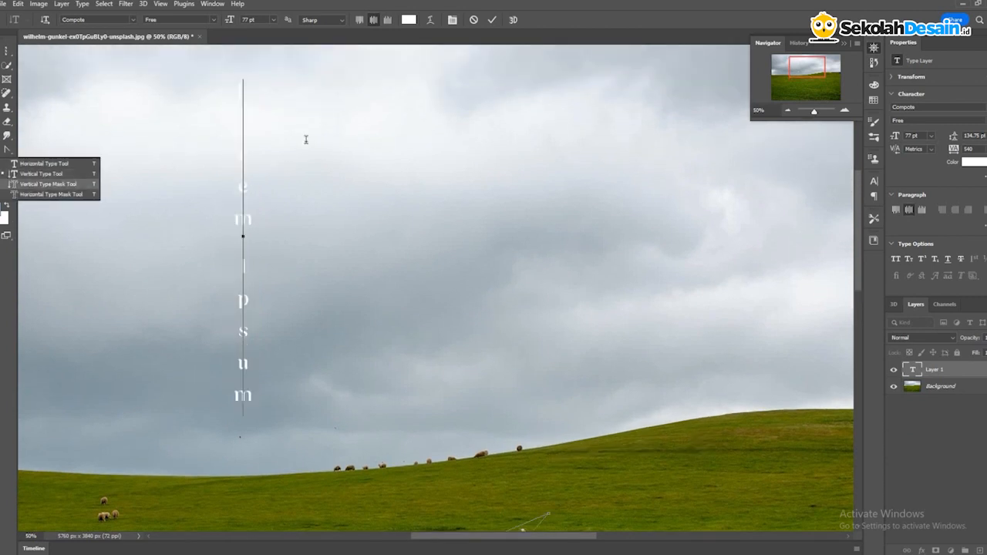
{"action": "left_click", "coordinate": [307, 138]}
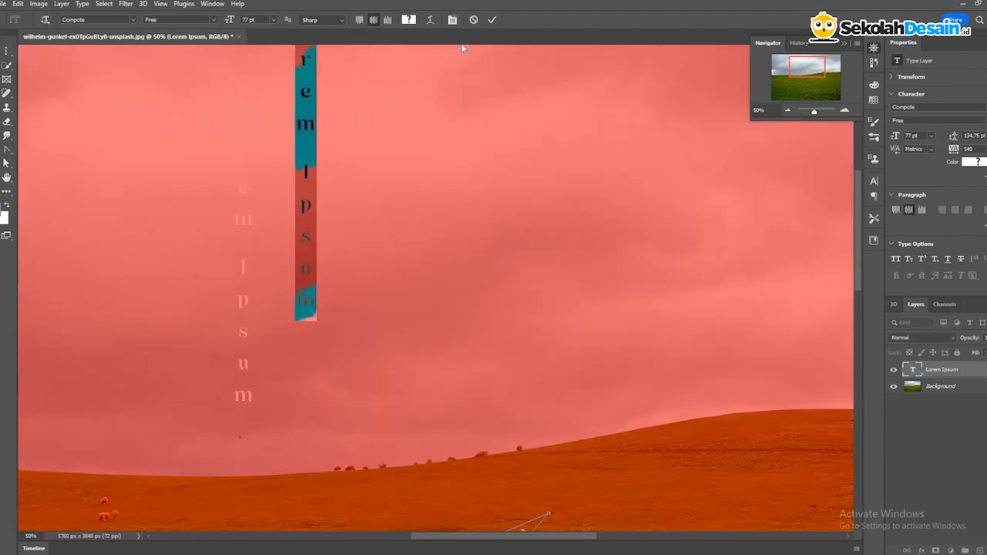
{"action": "left_click", "coordinate": [496, 20]}
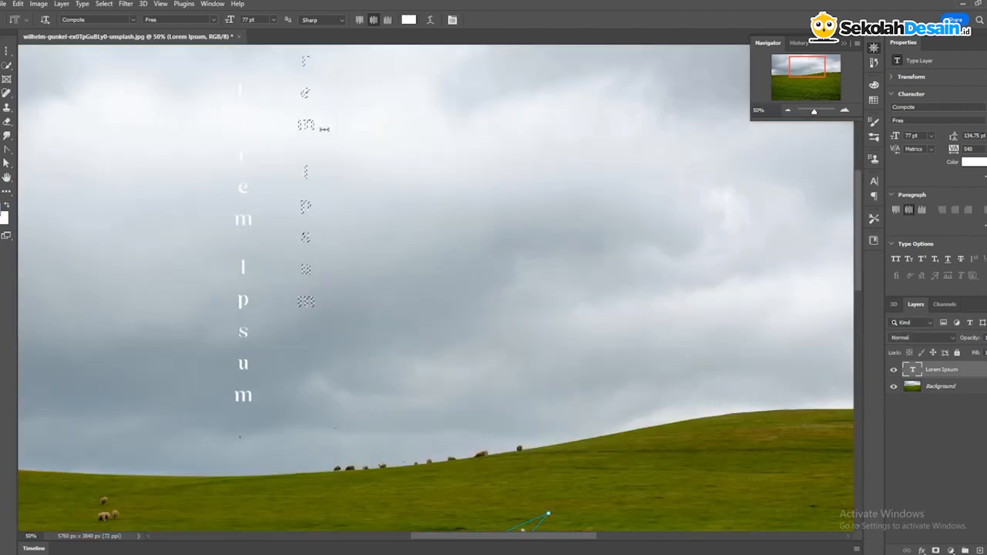
Clear the text-shaped selection and delete the Lorem Ipsum text layer
{"action": "scroll", "coordinate": [308, 324], "scroll_direction": "up", "scroll_amount": 2}
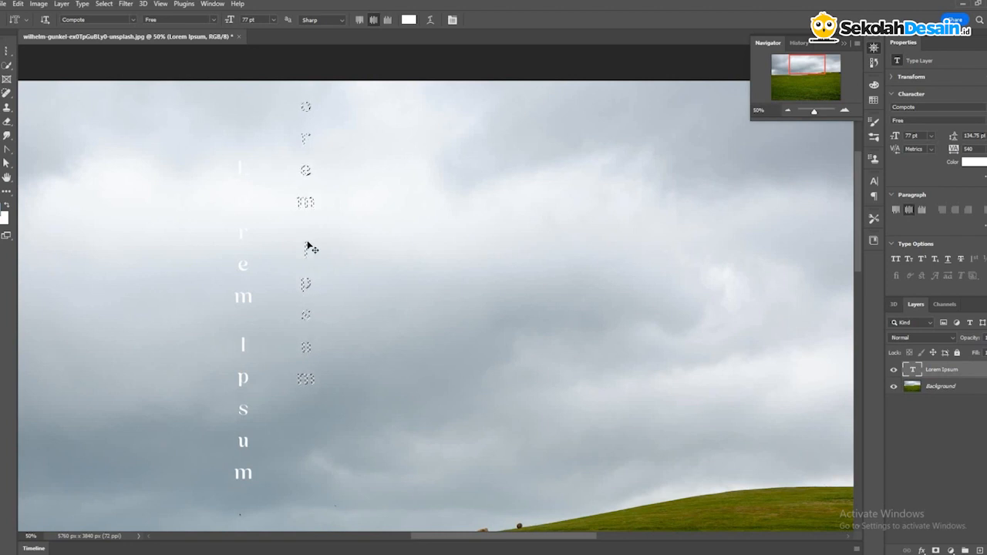
{"action": "key", "text": "ctrl+d"}
{"action": "key", "text": "Delete"}
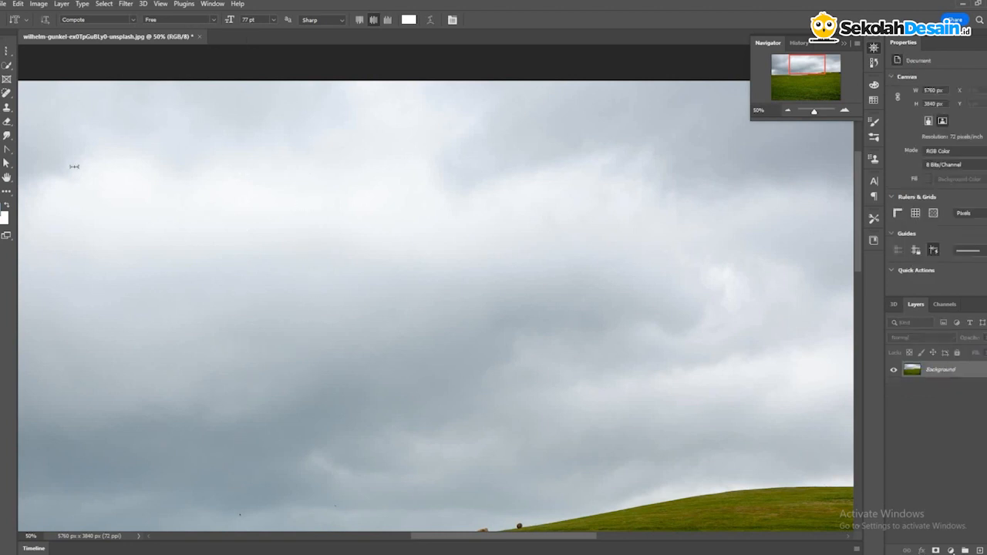
Select the path's upper-left anchor point with the Direct Selection tool
{"action": "left_click", "coordinate": [11, 163]}
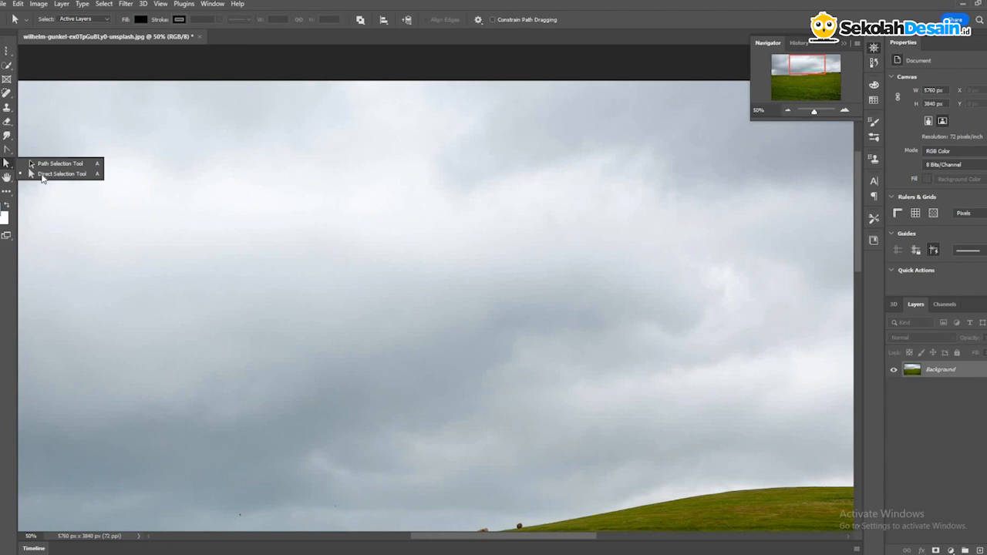
{"action": "scroll", "coordinate": [302, 205], "scroll_direction": "down", "scroll_amount": 6}
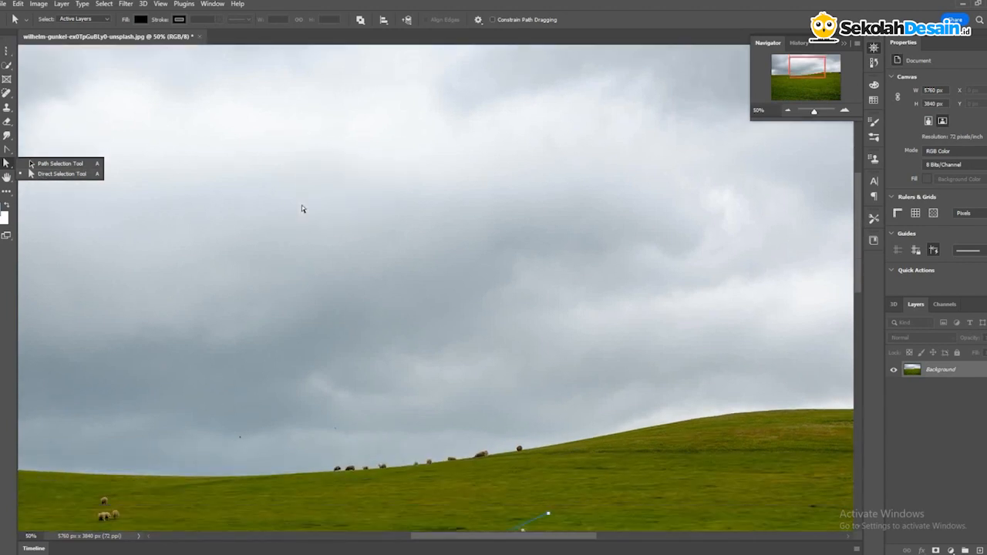
{"action": "scroll", "coordinate": [450, 282], "scroll_direction": "down", "scroll_amount": 3}
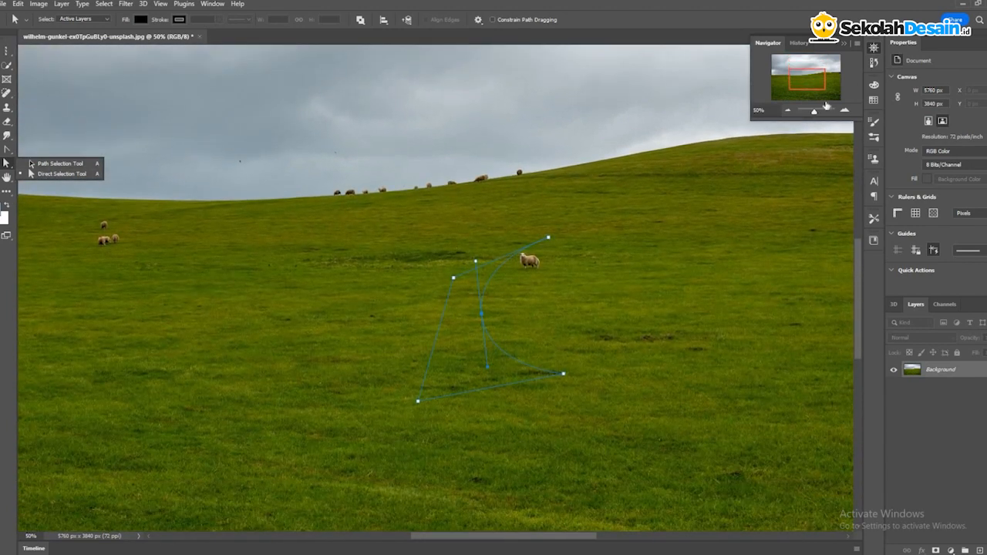
{"action": "key", "text": "ctrl+plus"}
{"action": "key", "text": "ctrl+plus"}
{"action": "left_click_drag", "start_coordinate": [815, 87], "coordinate": [811, 81]}
{"action": "right_click", "coordinate": [6, 162]}
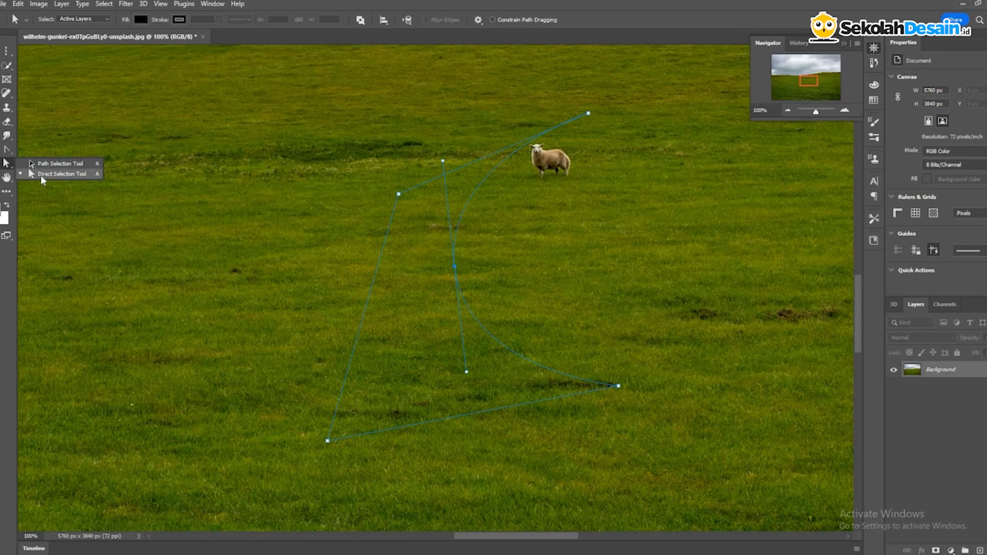
{"action": "left_click", "coordinate": [42, 176]}
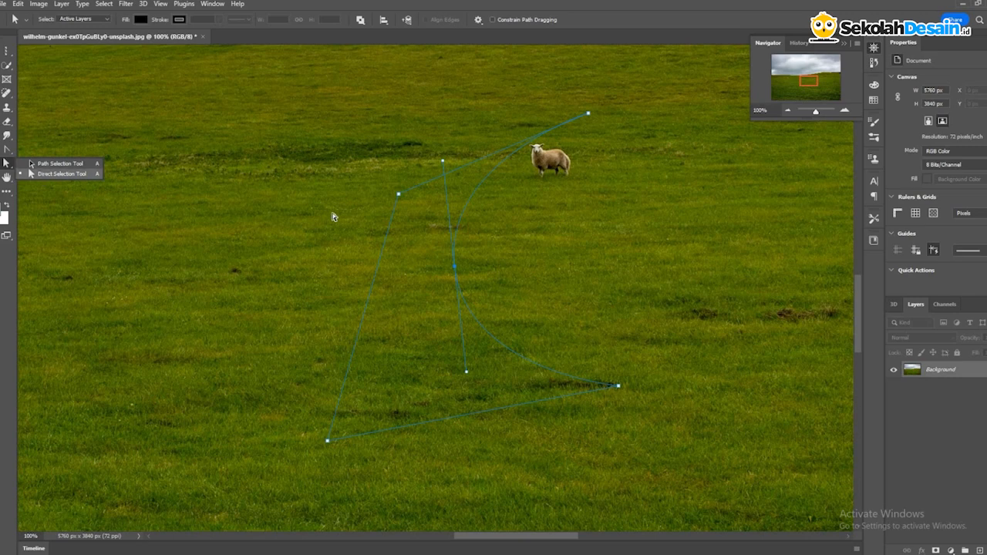
{"action": "left_click", "coordinate": [398, 196]}
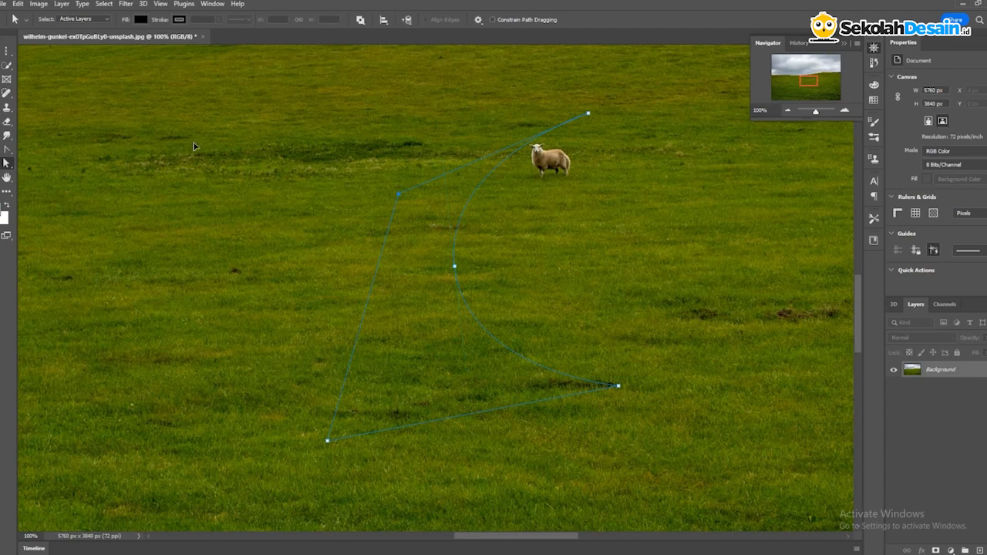
Reposition the path's selected upper-left anchor point to reshape its two straight segments with the Direct Selection tool
{"action": "left_click_drag", "start_coordinate": [219, 147], "coordinate": [177, 138]}
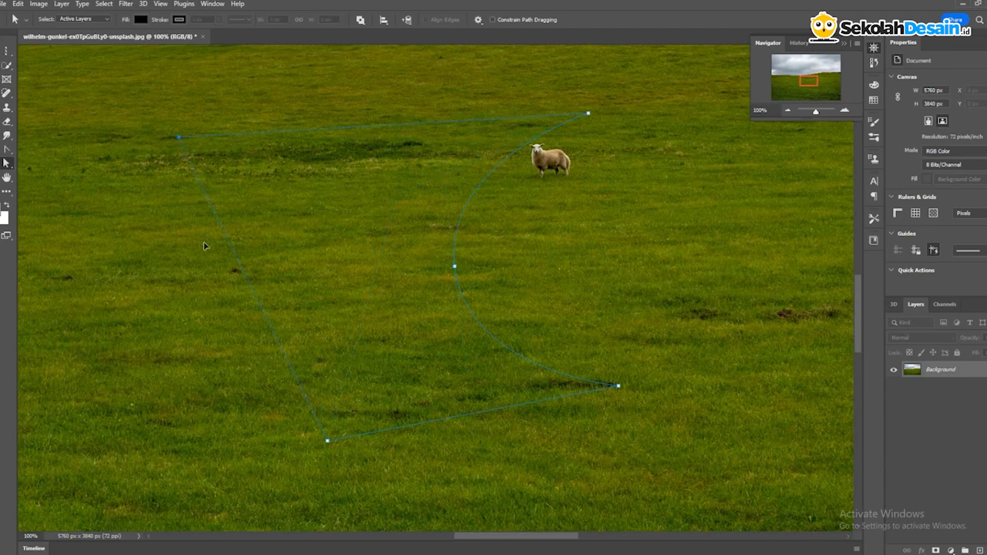
{"action": "left_click_drag", "start_coordinate": [205, 244], "coordinate": [271, 167]}
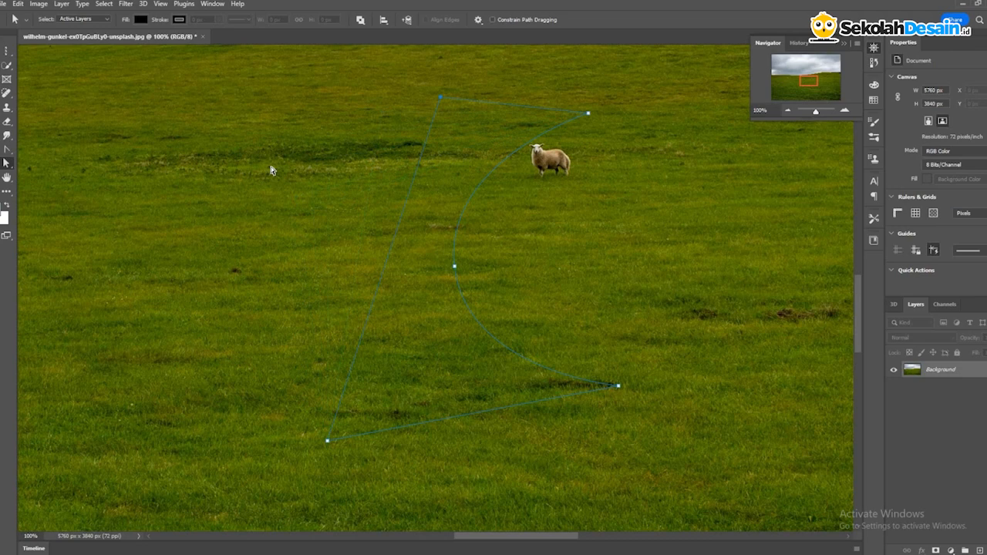
Move the entire path down and back up on the grass with the Path Selection tool, and return to the Direct Selection tool
{"action": "right_click", "coordinate": [6, 164]}
{"action": "left_click", "coordinate": [59, 165]}
{"action": "left_click_drag", "start_coordinate": [270, 164], "coordinate": [271, 122]}
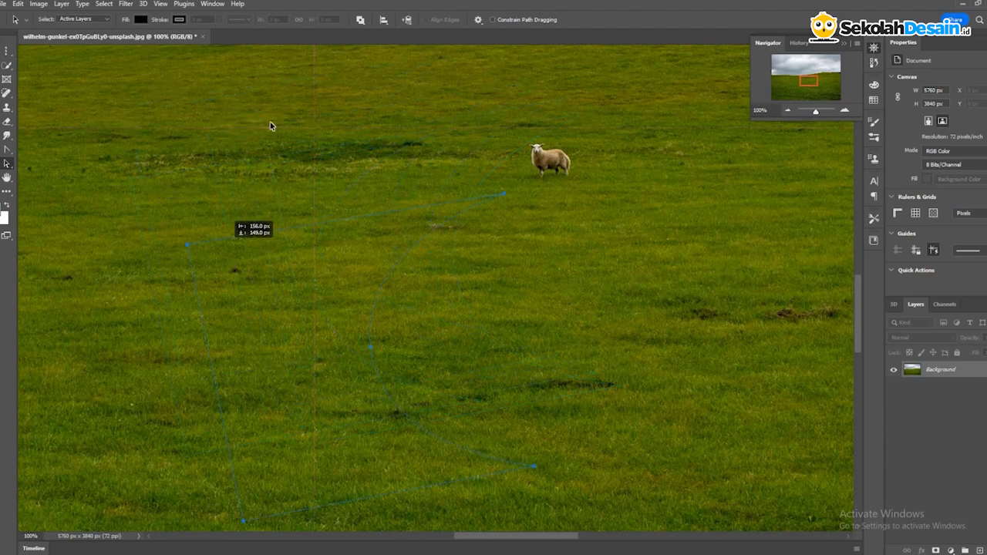
{"action": "left_click_drag", "start_coordinate": [270, 123], "coordinate": [213, 160]}
{"action": "right_click", "coordinate": [6, 164]}
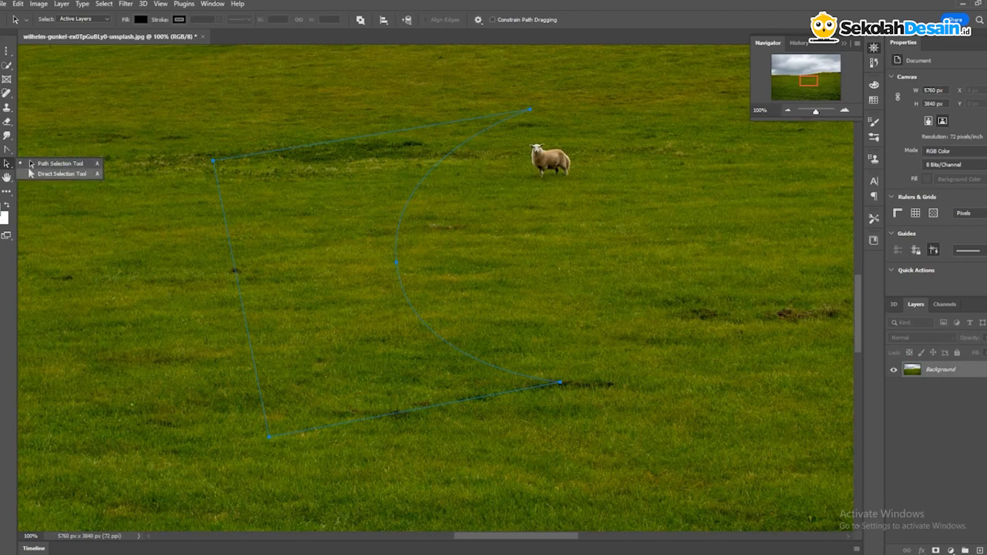
{"action": "left_click", "coordinate": [65, 173]}
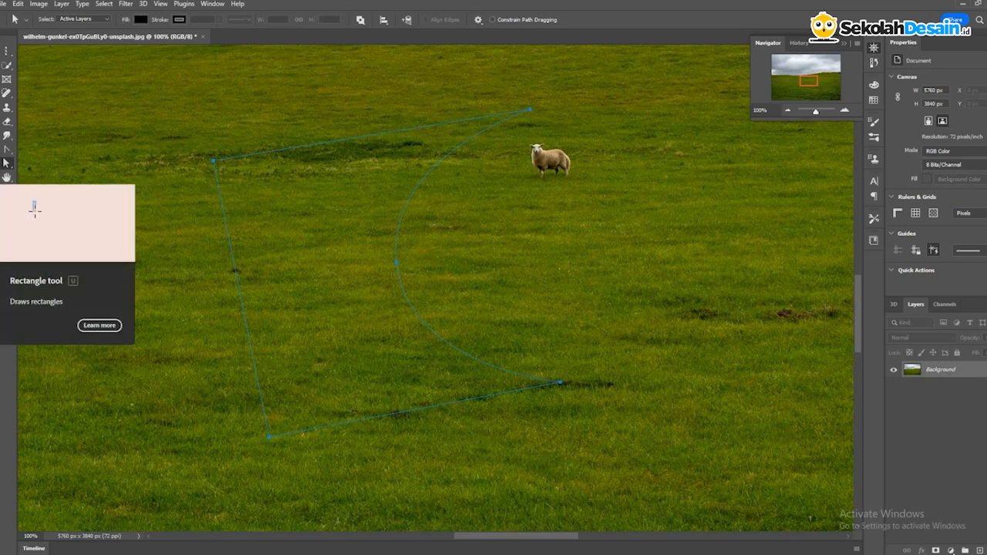
Activate the Custom Shape tool and browse the Wild Animals, Leaf Trees and Boats shape groups
{"action": "right_click", "coordinate": [2, 178]}
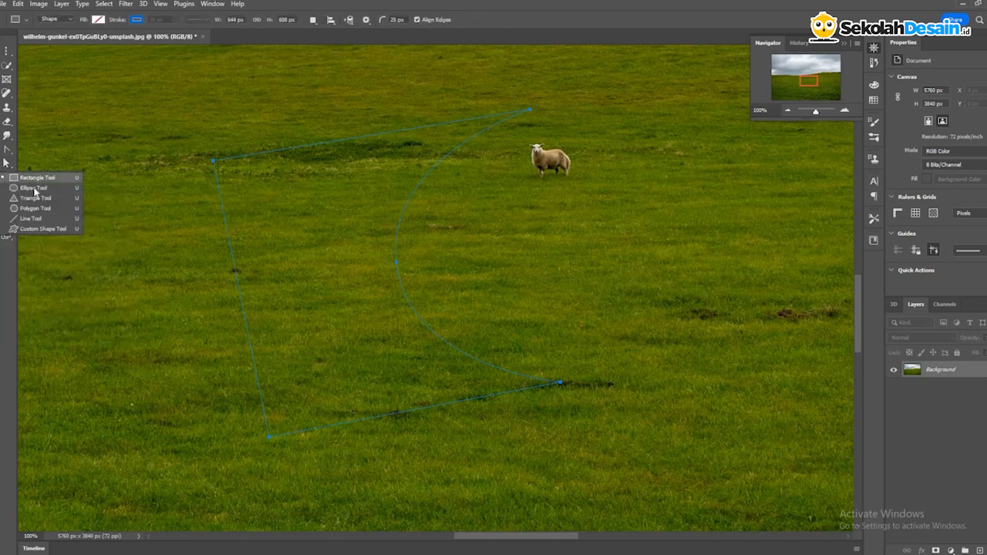
{"action": "left_click", "coordinate": [44, 231]}
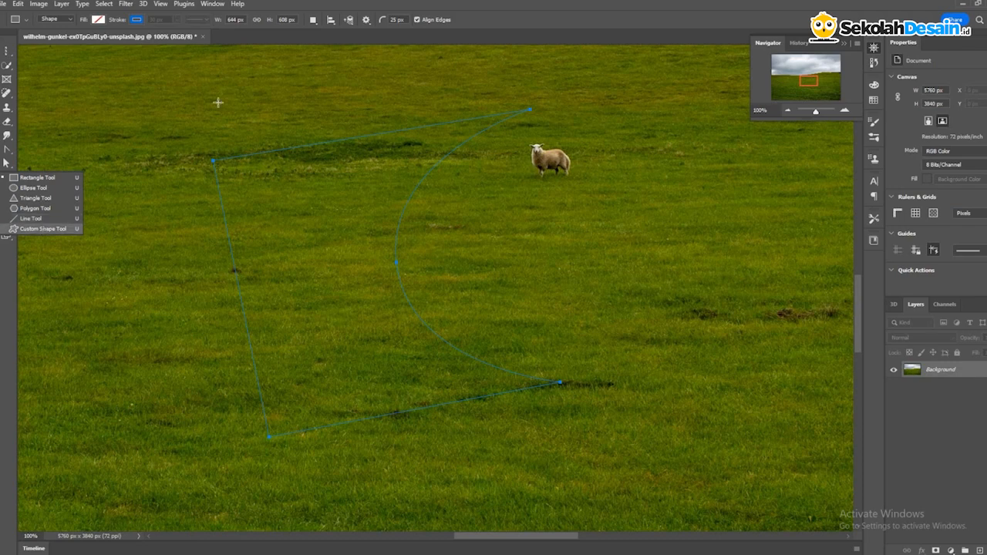
{"action": "left_click", "coordinate": [415, 22]}
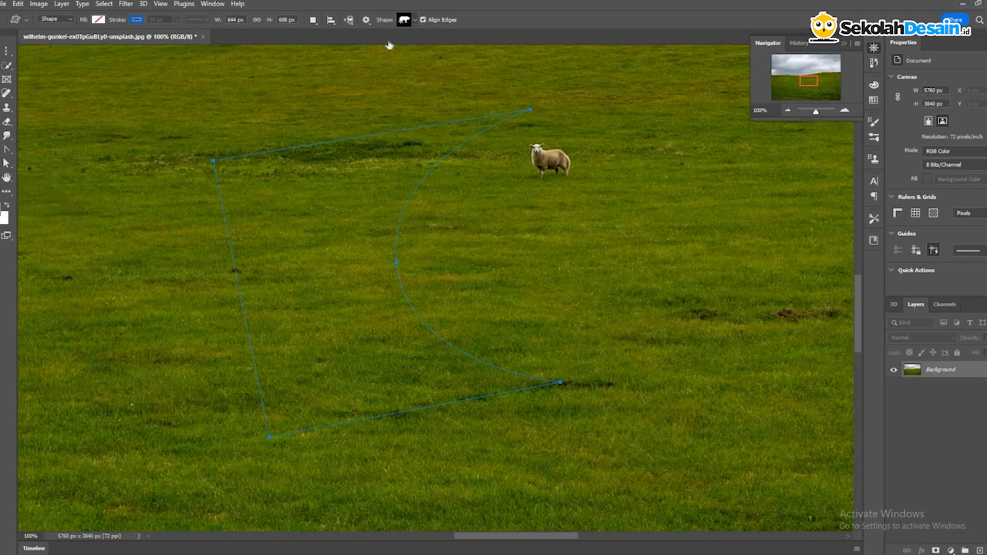
{"action": "left_click", "coordinate": [369, 43]}
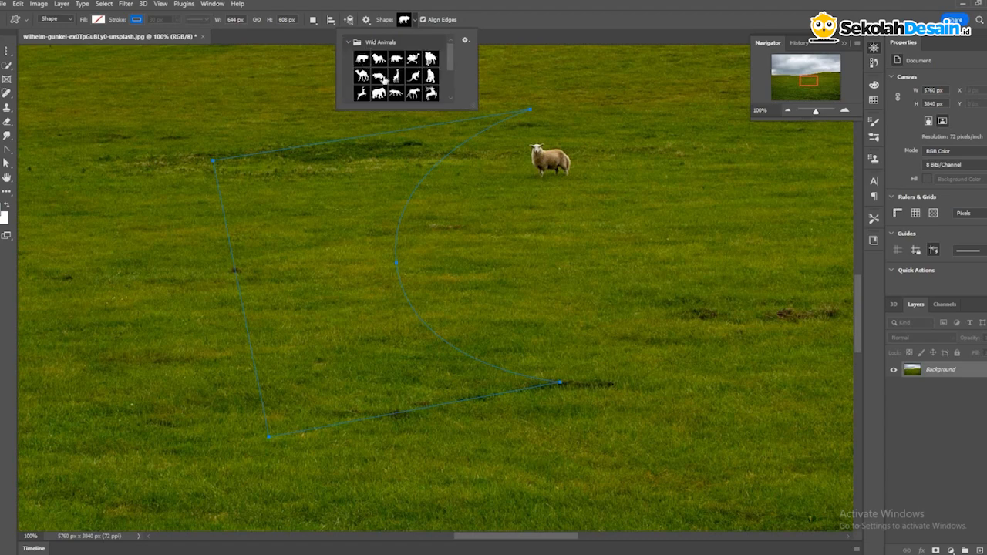
{"action": "scroll", "coordinate": [383, 77], "scroll_direction": "down", "scroll_amount": 2}
{"action": "scroll", "coordinate": [381, 78], "scroll_direction": "up", "scroll_amount": 2}
{"action": "scroll", "coordinate": [345, 89], "scroll_direction": "down", "scroll_amount": 2}
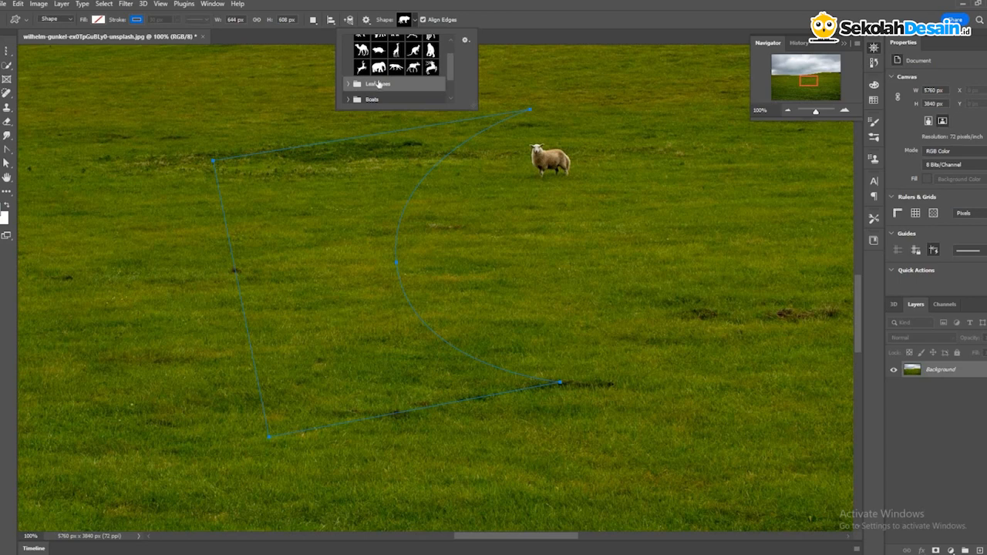
{"action": "left_click", "coordinate": [385, 87]}
{"action": "scroll", "coordinate": [401, 77], "scroll_direction": "down", "scroll_amount": 2}
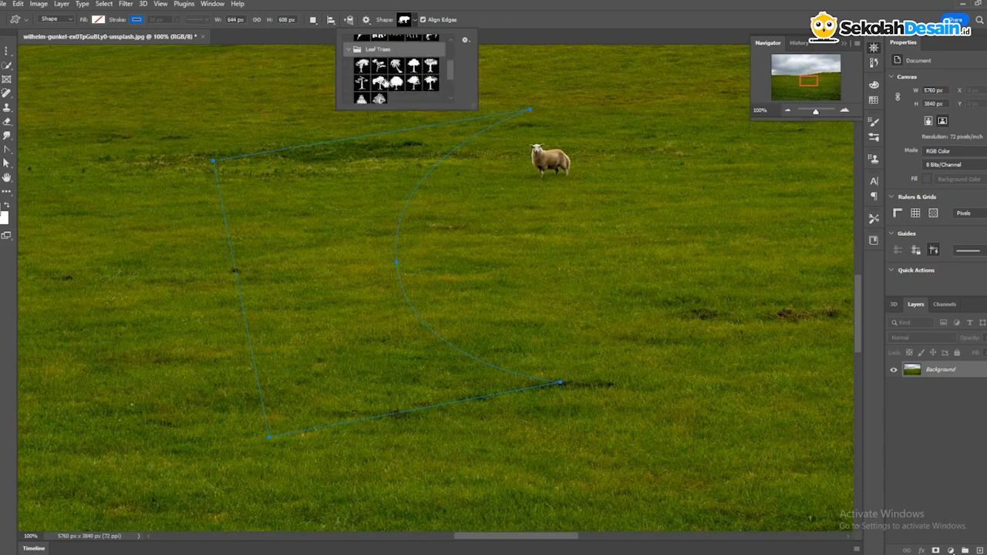
{"action": "scroll", "coordinate": [373, 71], "scroll_direction": "down", "scroll_amount": 3}
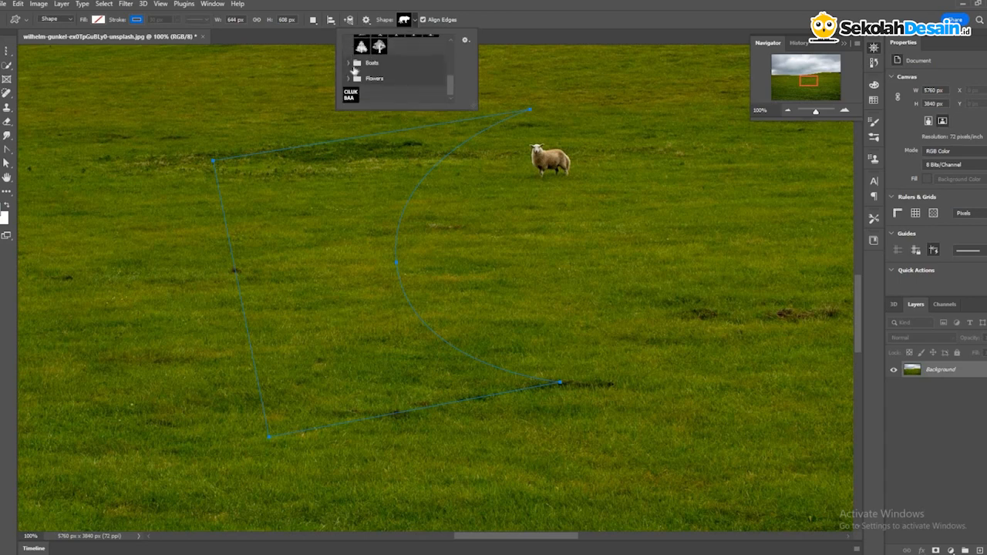
{"action": "left_click", "coordinate": [373, 63]}
{"action": "scroll", "coordinate": [397, 81], "scroll_direction": "down", "scroll_amount": 2}
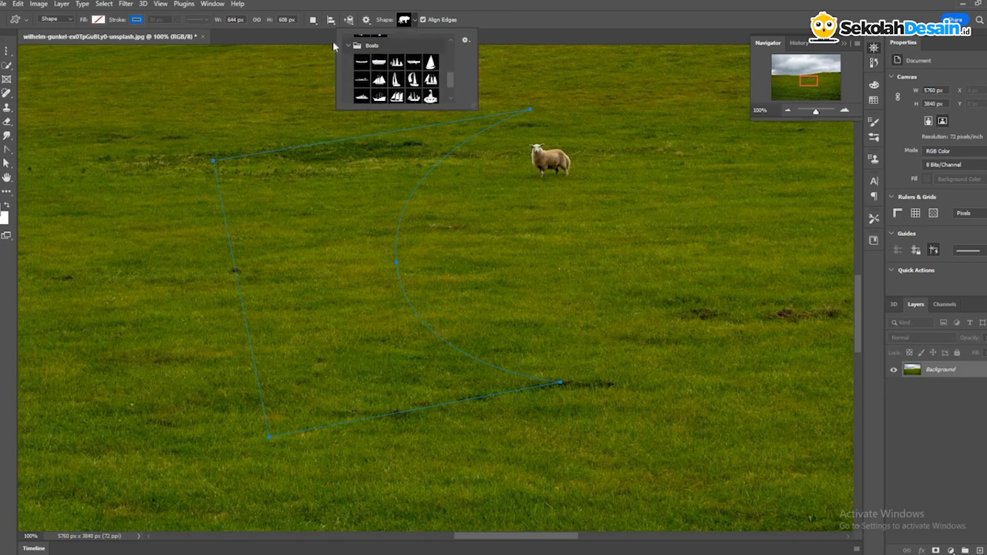
Draw the three-sailed Scooner 2 boat shape about 734 × 503 px on the grass, with a black fill and no stroke
{"action": "left_click", "coordinate": [395, 94]}
{"action": "left_click_drag", "start_coordinate": [52, 70], "coordinate": [448, 339]}
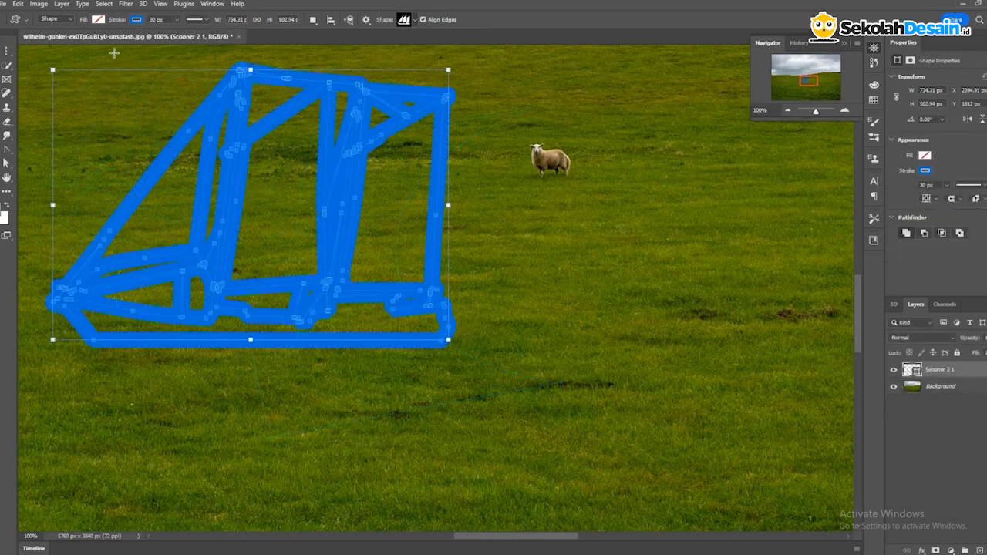
{"action": "left_click", "coordinate": [74, 40]}
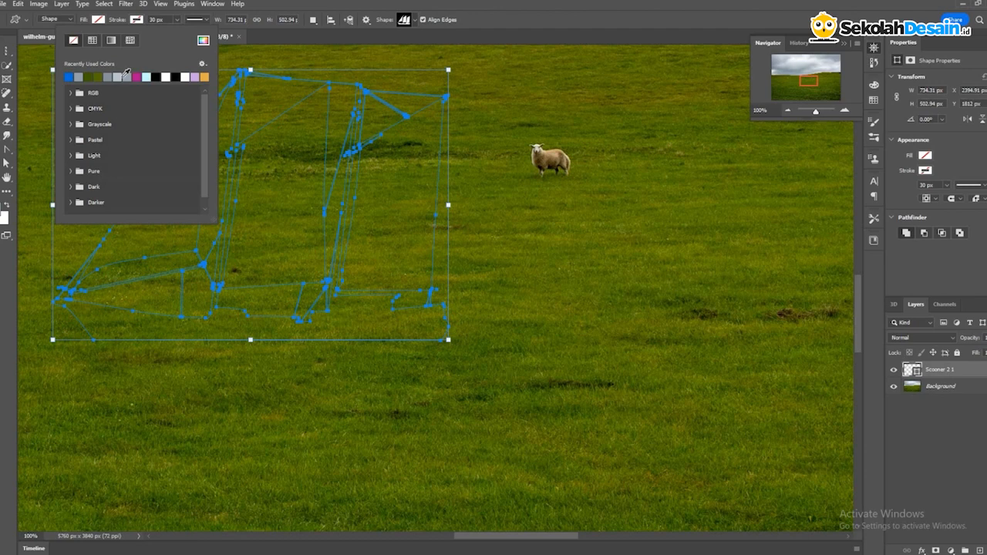
{"action": "left_click", "coordinate": [99, 21]}
{"action": "left_click", "coordinate": [136, 76]}
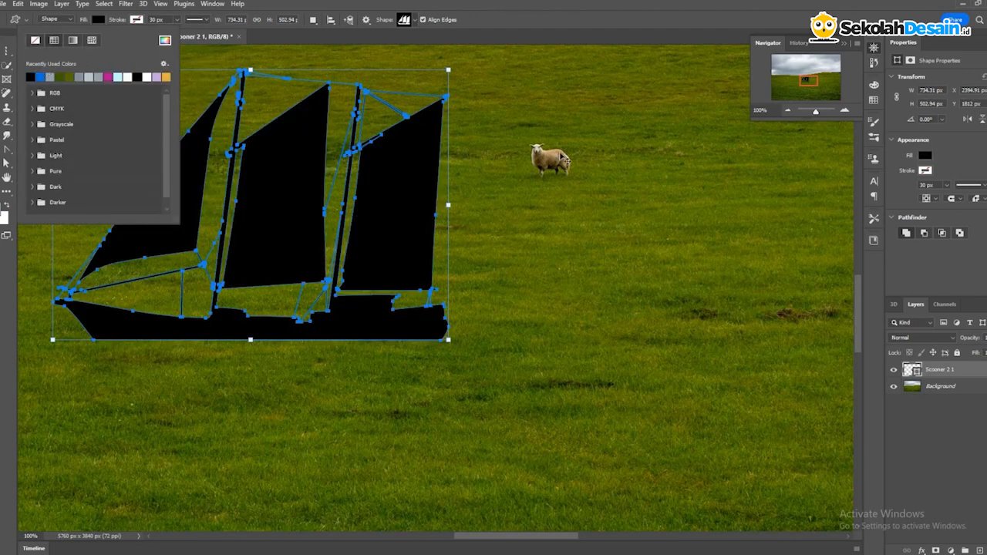
Shift the black boat shape slightly to the right with the Move tool, and delete its layer
{"action": "key", "text": "v"}
{"action": "mouse_move", "coordinate": [425, 207]}
{"action": "left_mouse_down"}
{"action": "mouse_move", "coordinate": [414, 201]}
{"action": "mouse_move", "coordinate": [437, 209]}
{"action": "left_mouse_up"}
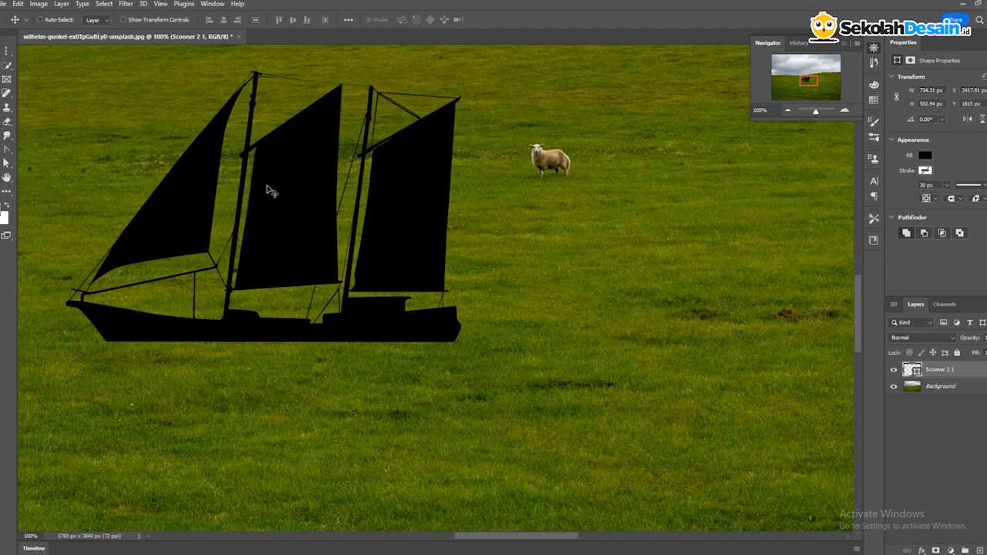
{"action": "key", "text": "Delete"}
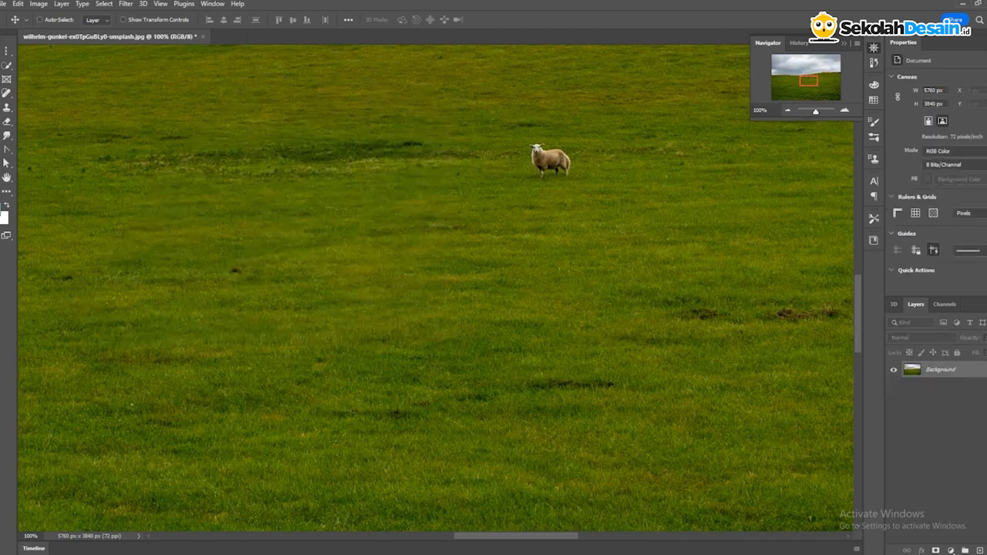
Draw a rectangle about 221 × 201 px in the upper-left part of the grass with the Rectangle tool
{"action": "left_click", "coordinate": [3, 179]}
{"action": "left_click", "coordinate": [35, 179]}
{"action": "left_click_drag", "start_coordinate": [70, 102], "coordinate": [190, 211]}
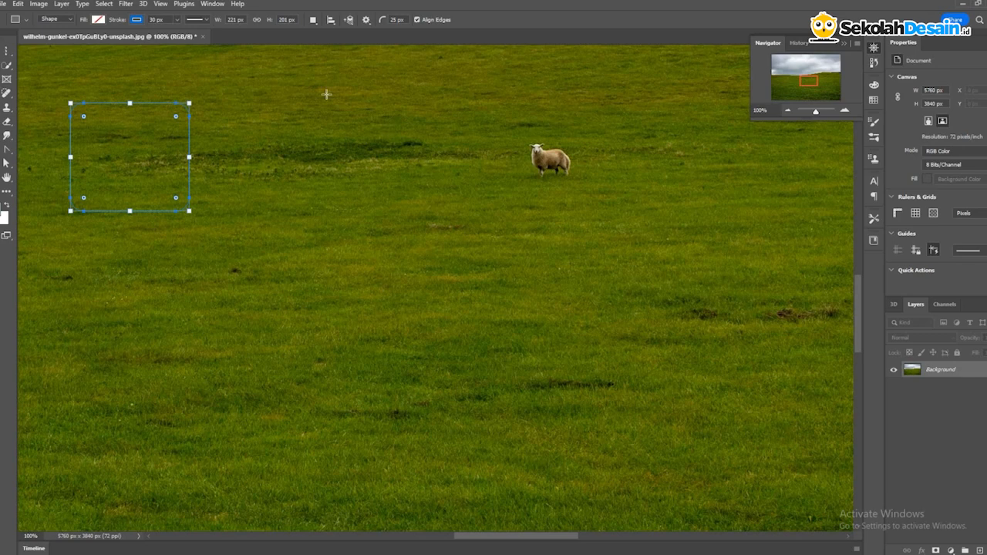
Give the rectangle a black fill, no stroke and square corners with a 0 px radius
{"action": "left_click", "coordinate": [31, 77]}
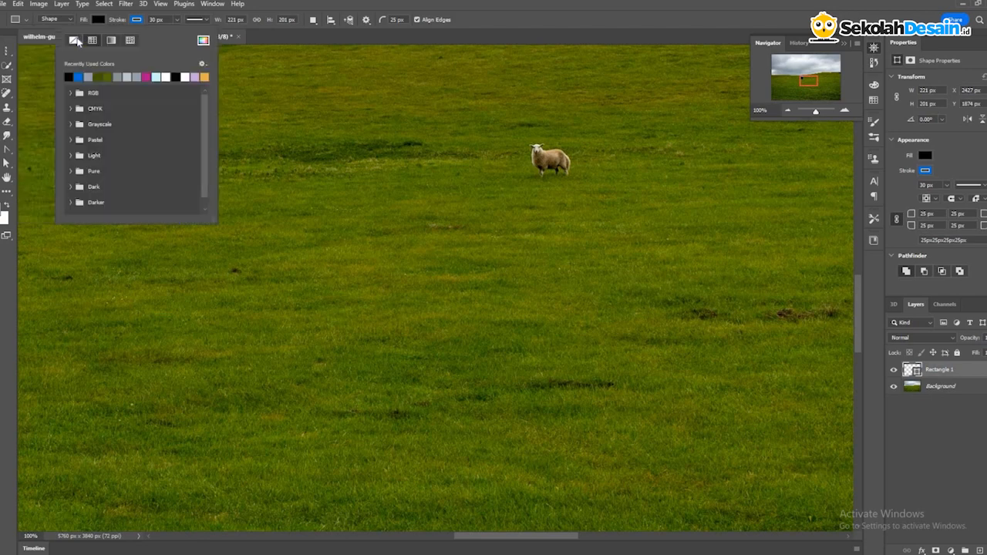
{"action": "left_click", "coordinate": [76, 40]}
{"action": "left_click", "coordinate": [443, 166]}
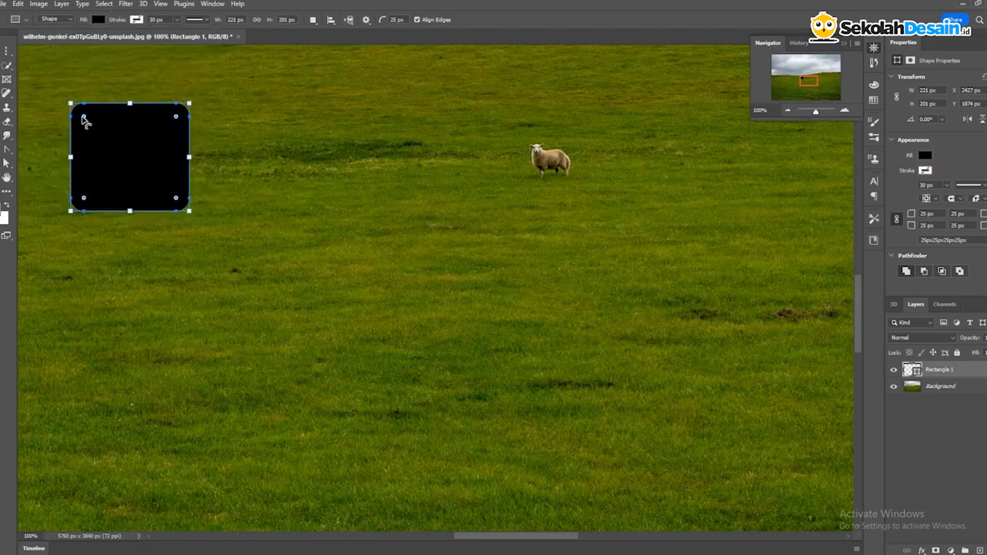
{"action": "left_click_drag", "start_coordinate": [84, 118], "coordinate": [101, 157]}
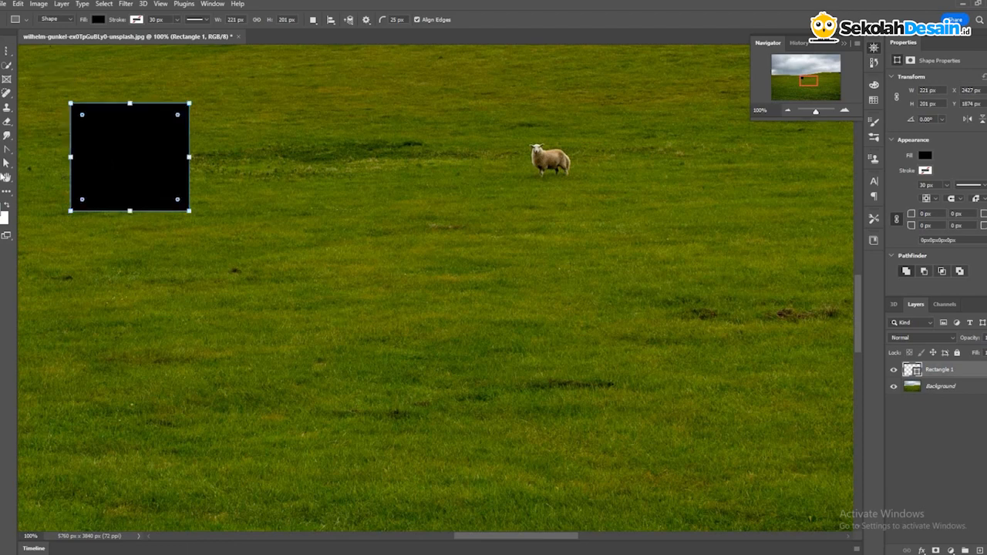
Draw a black circle just right of the rectangle with the Ellipse tool
{"action": "right_click", "coordinate": [0, 178]}
{"action": "left_click", "coordinate": [39, 190]}
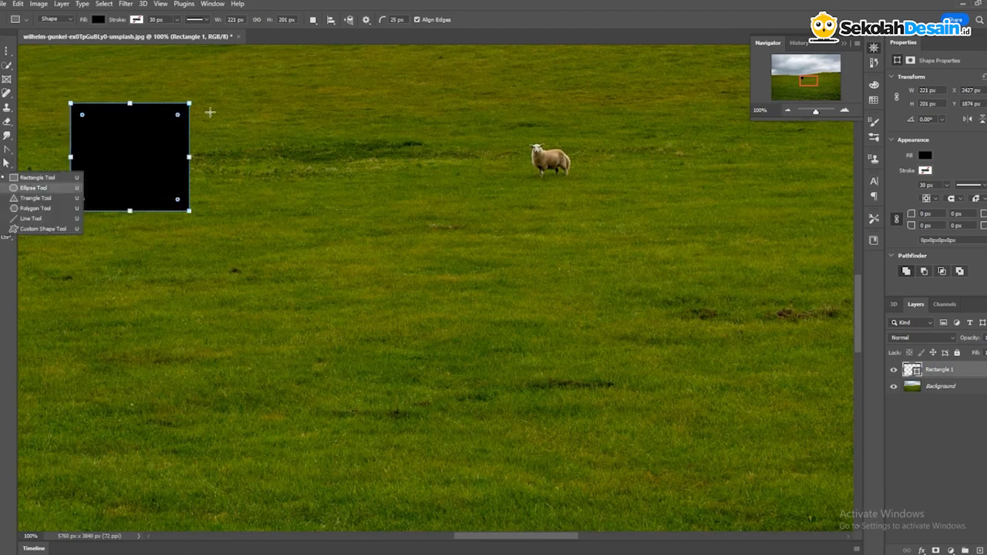
{"action": "left_click_drag", "start_coordinate": [270, 163], "coordinate": [330, 226]}
Draw a black triangle about 235 × 256 px between the circle and the sheep with the Triangle tool
{"action": "right_click", "coordinate": [1, 163]}
{"action": "right_click", "coordinate": [1, 178]}
{"action": "left_click", "coordinate": [40, 198]}
{"action": "left_click_drag", "start_coordinate": [361, 103], "coordinate": [488, 241]}
Draw a black five-pointed star about 321 × 292 px below the rectangle and circle with the Polygon tool
{"action": "right_click", "coordinate": [9, 203]}
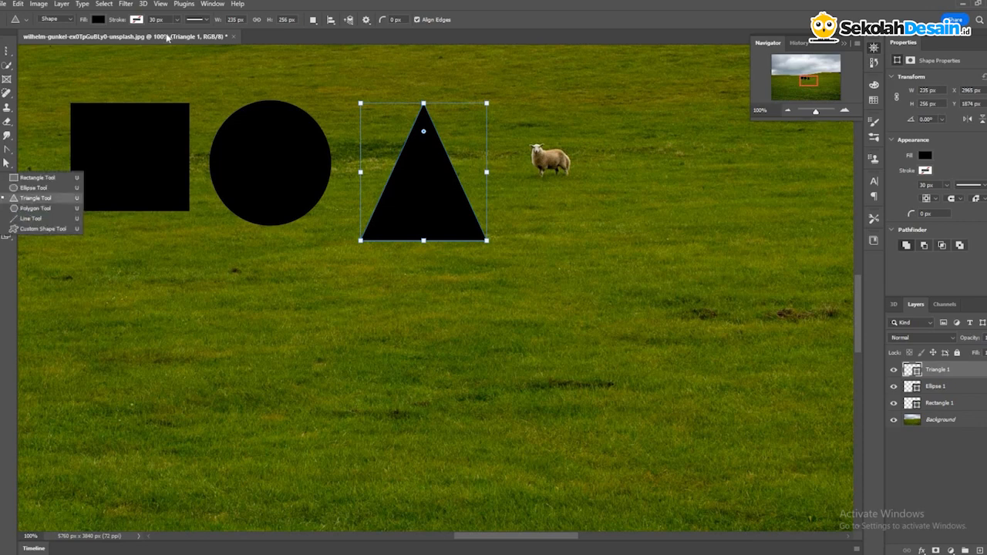
{"action": "left_click", "coordinate": [38, 208]}
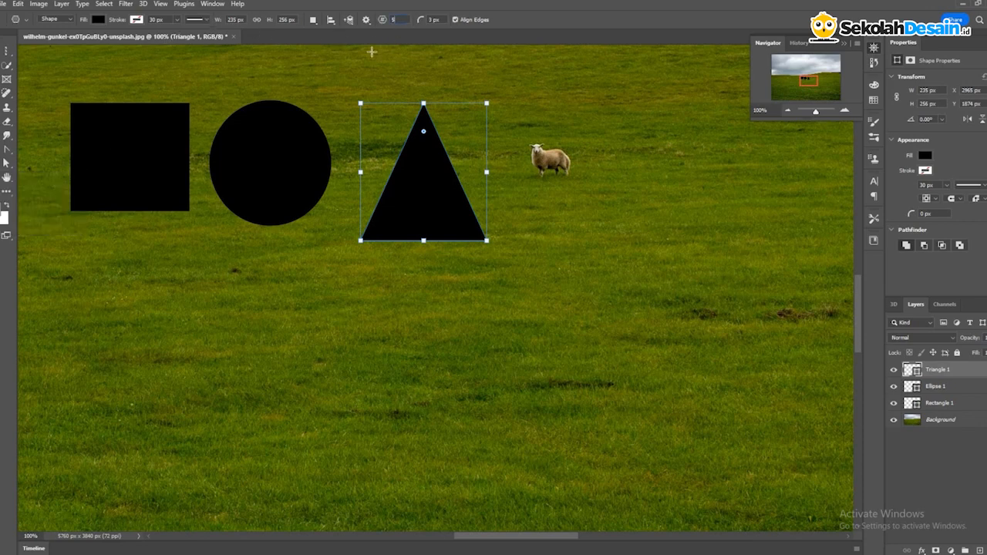
{"action": "left_click_drag", "start_coordinate": [118, 255], "coordinate": [297, 417]}
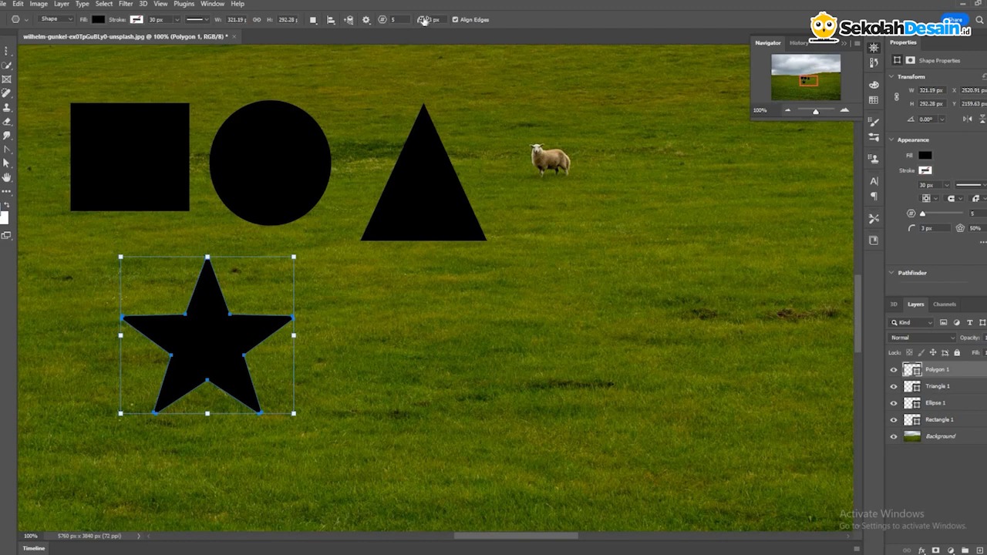
Try the Red Dwarf and 5 Point White Star tool presets on the star shape
{"action": "left_click", "coordinate": [28, 21]}
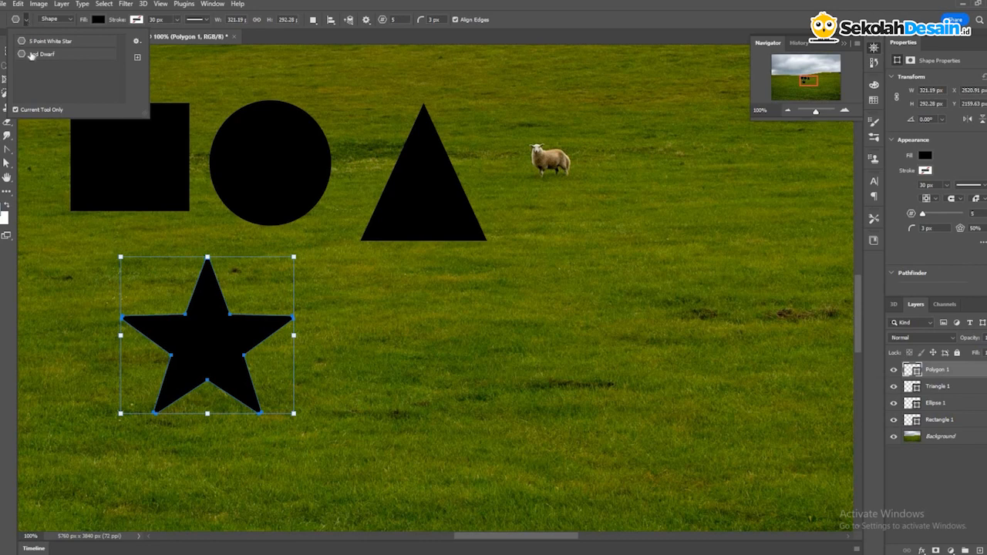
{"action": "left_click", "coordinate": [44, 54]}
{"action": "left_click", "coordinate": [48, 42]}
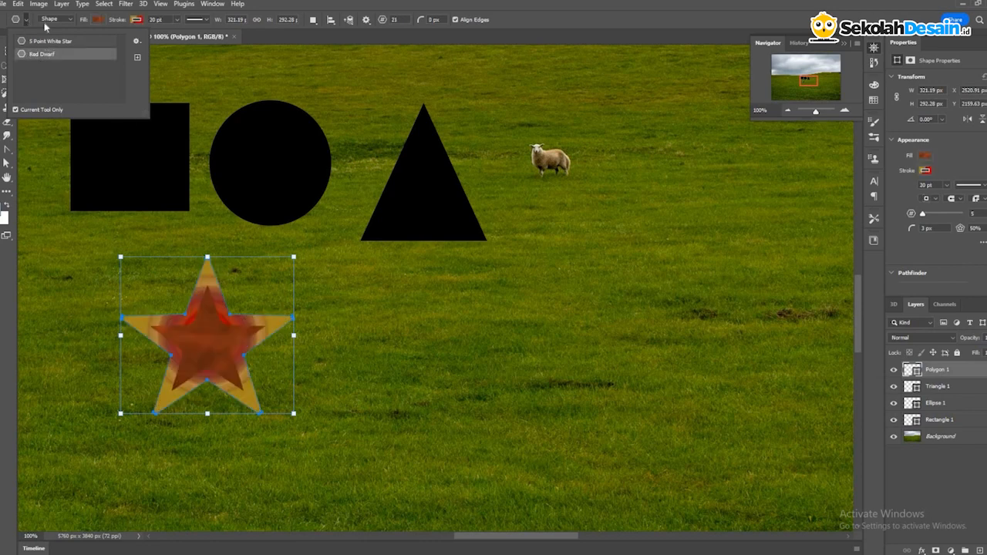
{"action": "left_click", "coordinate": [114, 18]}
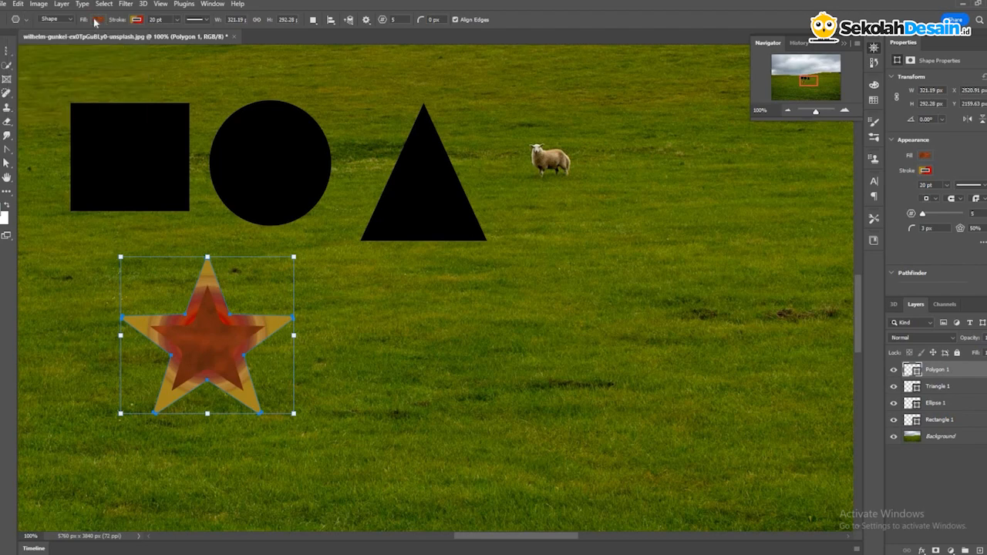
Remove the star's patterned fill and gradient stroke, fill it with solid black, and switch to the Move tool
{"action": "left_click", "coordinate": [96, 20]}
{"action": "left_click", "coordinate": [37, 40]}
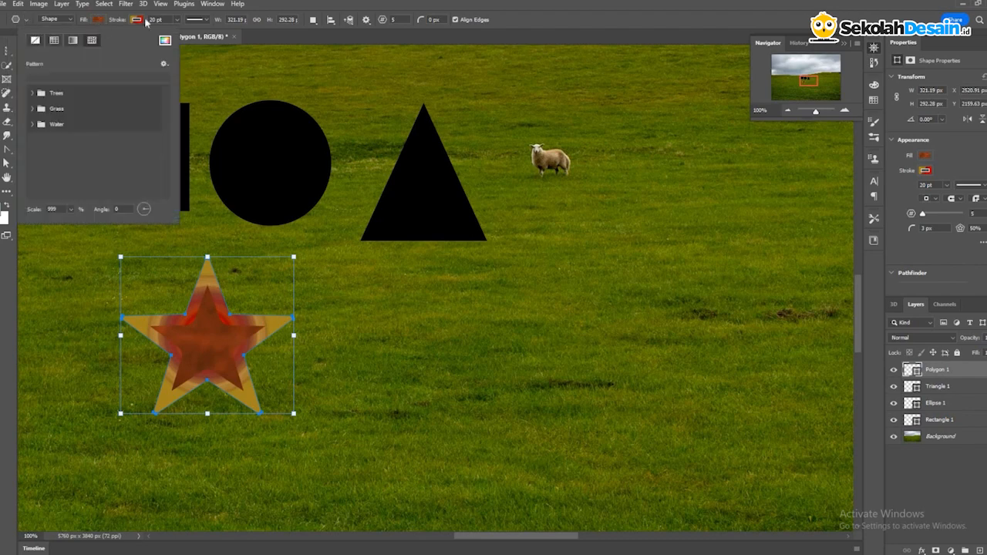
{"action": "left_click", "coordinate": [137, 19]}
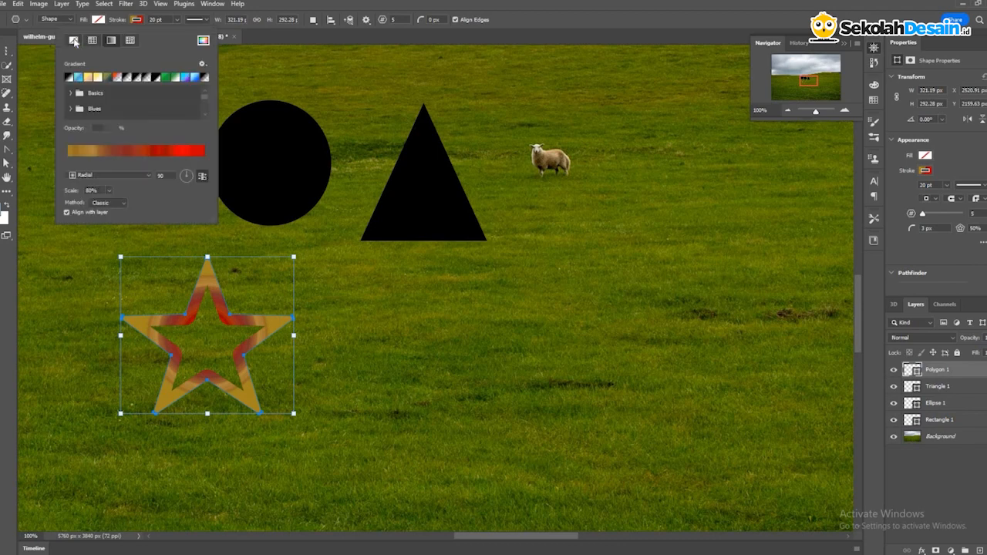
{"action": "left_click", "coordinate": [73, 40]}
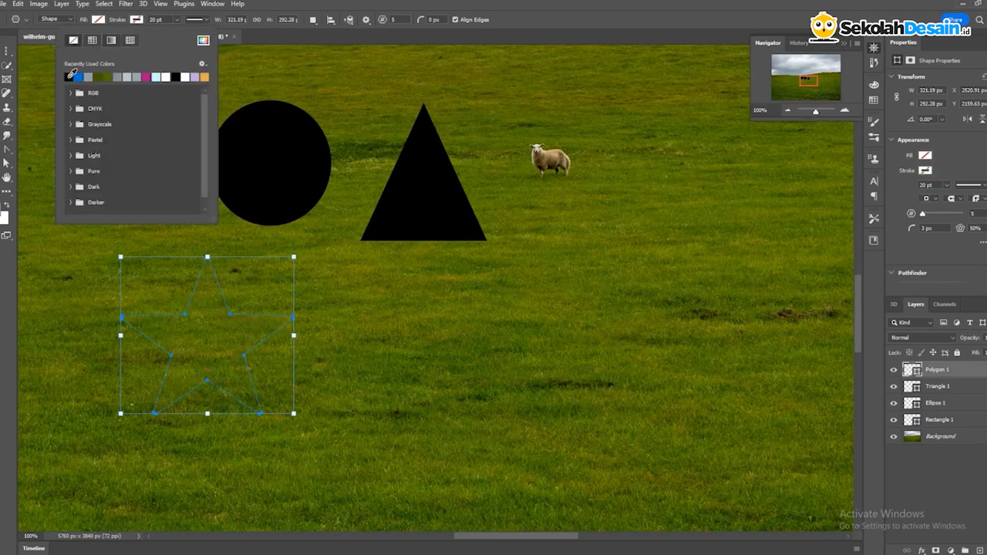
{"action": "left_click", "coordinate": [98, 19]}
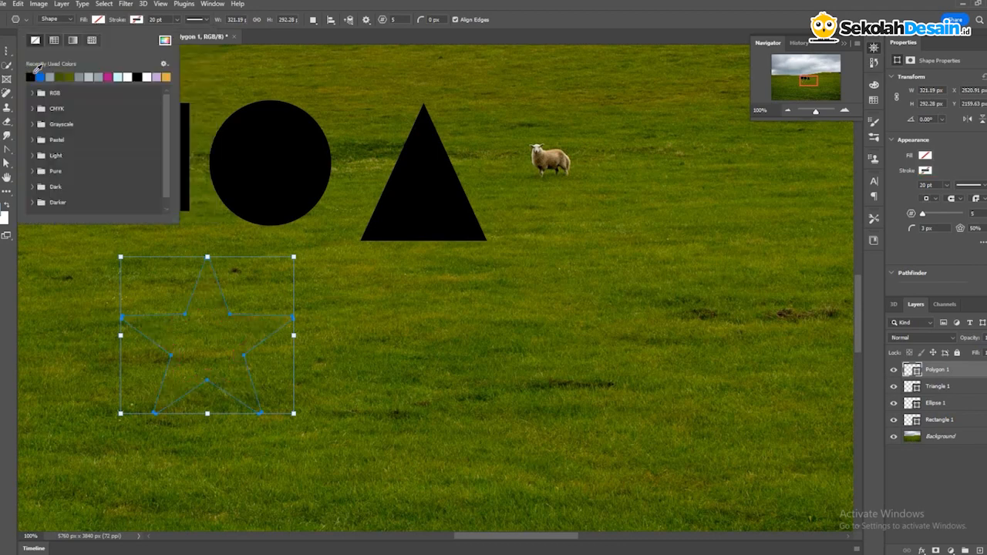
{"action": "left_click", "coordinate": [31, 77]}
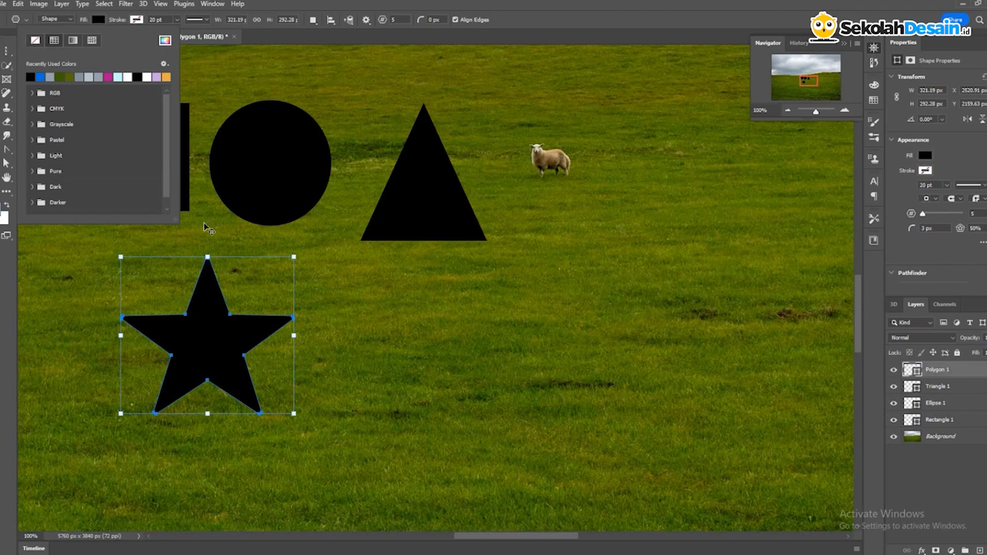
{"action": "key", "text": "v"}
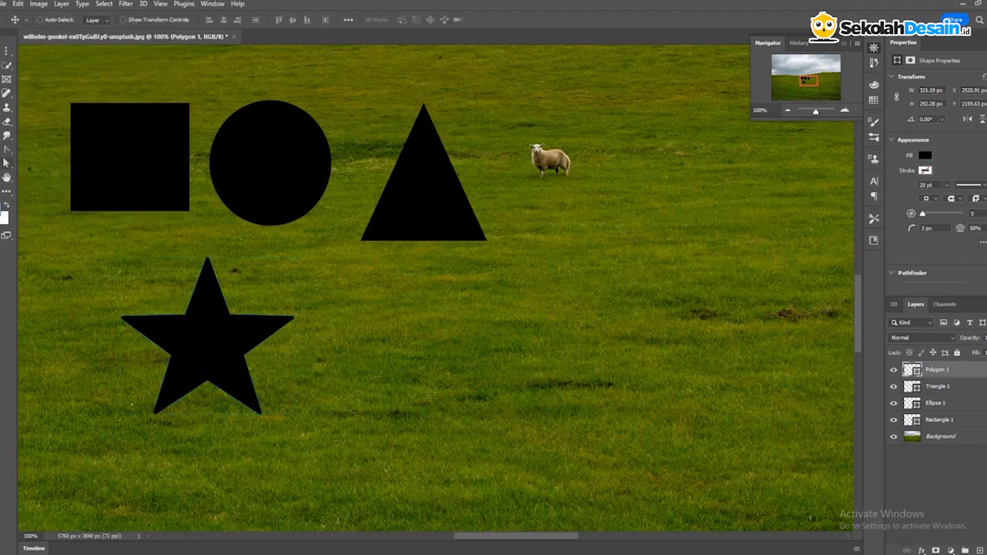
Draw a black six-pointed star about 346 × 274 px beside the five-pointed star with the Polygon tool, using 6 sides
{"action": "key", "text": "u"}
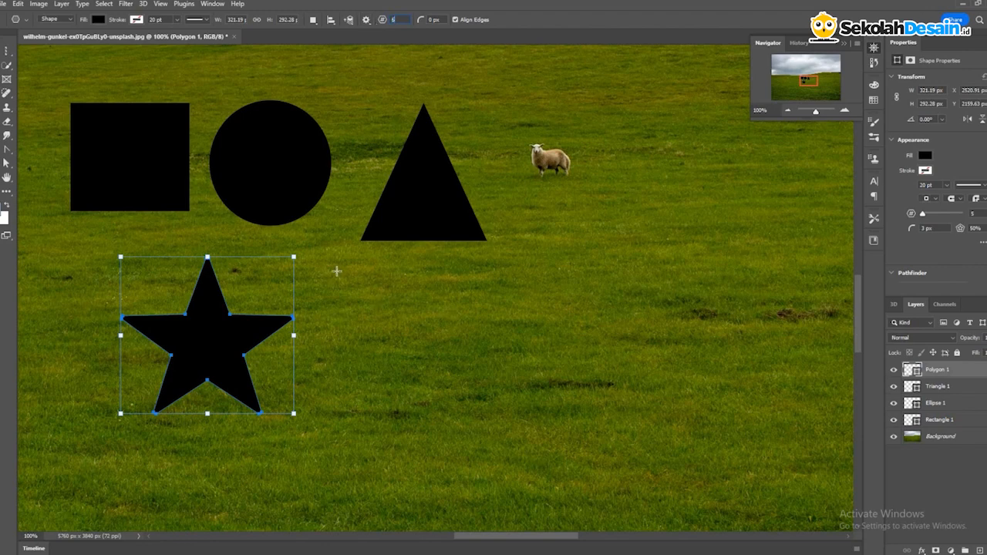
{"action": "mouse_move", "coordinate": [334, 270]}
{"action": "left_mouse_down"}
{"action": "mouse_move", "coordinate": [390, 343]}
{"action": "mouse_move", "coordinate": [521, 417]}
{"action": "left_mouse_up"}
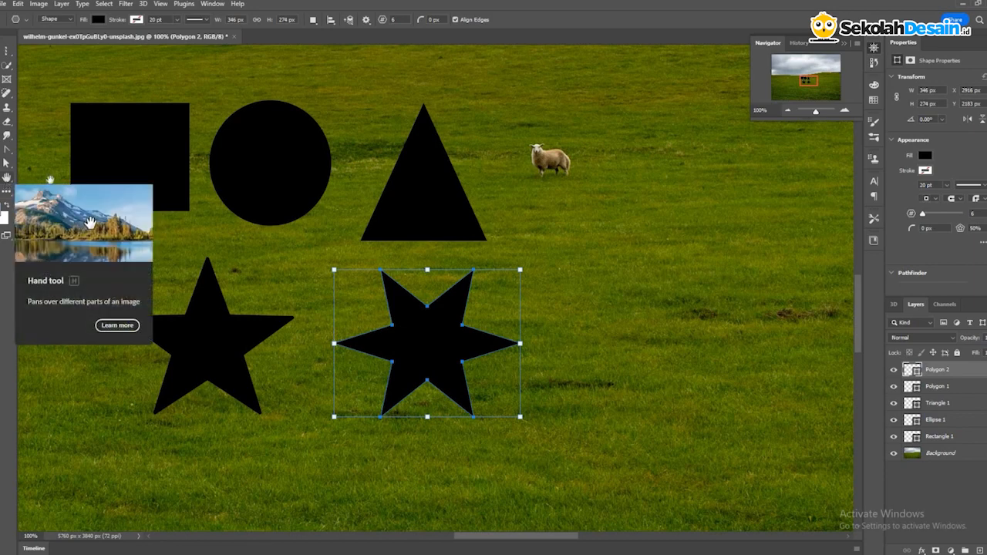
Pan across the photo with the Hand tool, from the black shapes up to the cloudy sky
{"action": "key", "text": "h"}
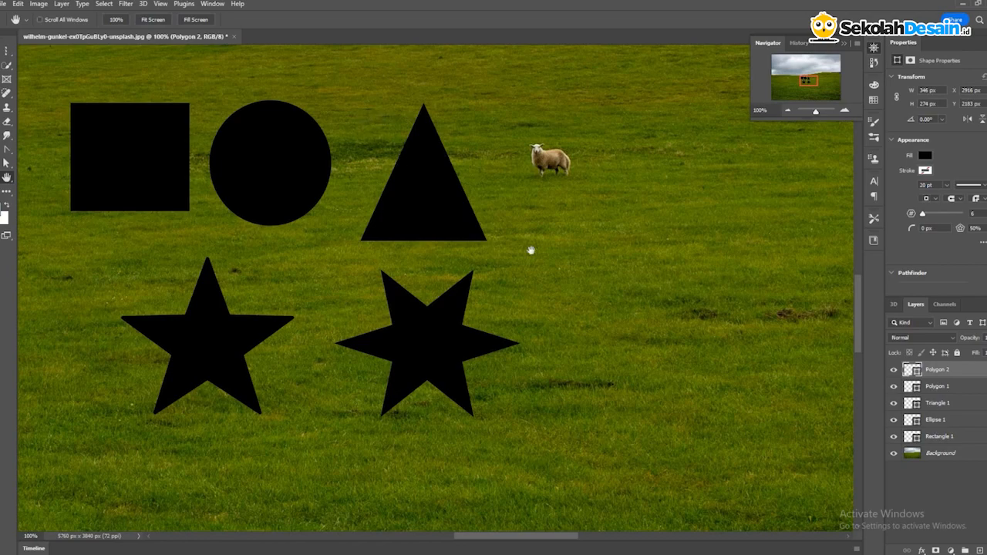
{"action": "left_click_drag", "start_coordinate": [499, 383], "coordinate": [693, 378]}
{"action": "left_click_drag", "start_coordinate": [456, 169], "coordinate": [430, 383]}
{"action": "left_click_drag", "start_coordinate": [430, 131], "coordinate": [712, 256]}
{"action": "left_click_drag", "start_coordinate": [168, 104], "coordinate": [671, 255]}
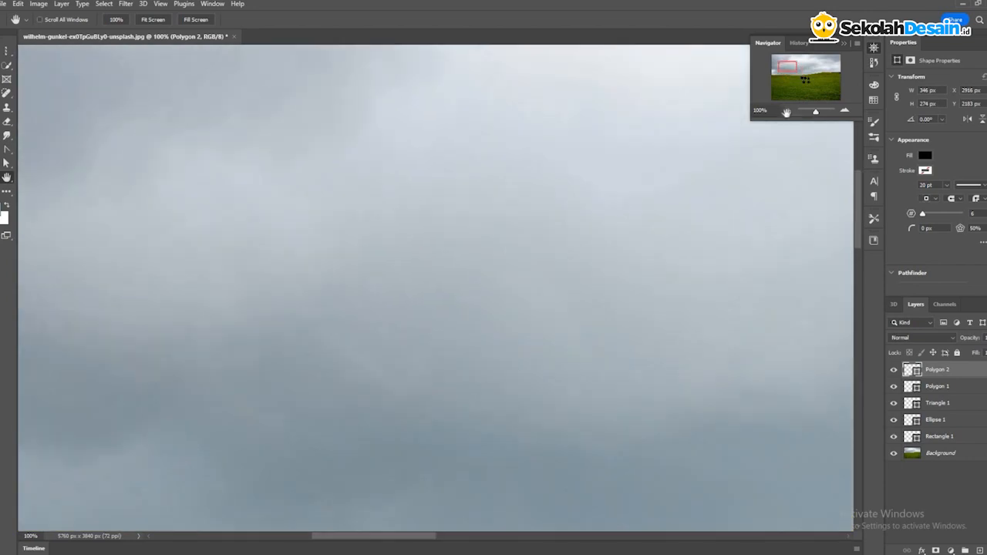
Zoom out to 12.5% and reposition the view so the whole photo is in sight
{"action": "left_click", "coordinate": [789, 112]}
{"action": "left_click", "coordinate": [789, 112]}
{"action": "left_click", "coordinate": [789, 112]}
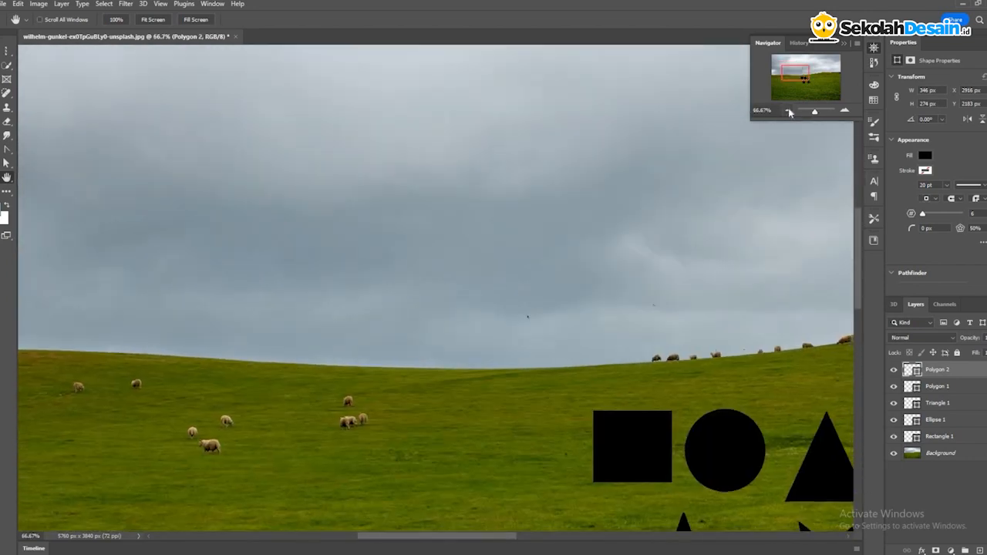
{"action": "left_click", "coordinate": [790, 112]}
{"action": "left_click", "coordinate": [790, 112]}
{"action": "left_click", "coordinate": [790, 112]}
{"action": "left_click_drag", "start_coordinate": [361, 196], "coordinate": [463, 284]}
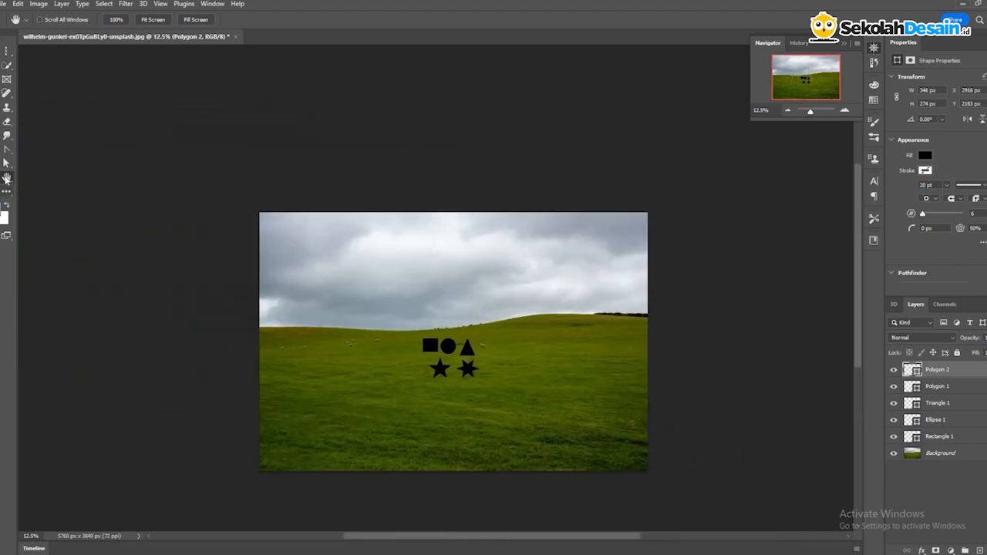
Try rotating the canvas view with the Rotate View tool
{"action": "left_click", "coordinate": [7, 178]}
{"action": "left_click", "coordinate": [31, 189]}
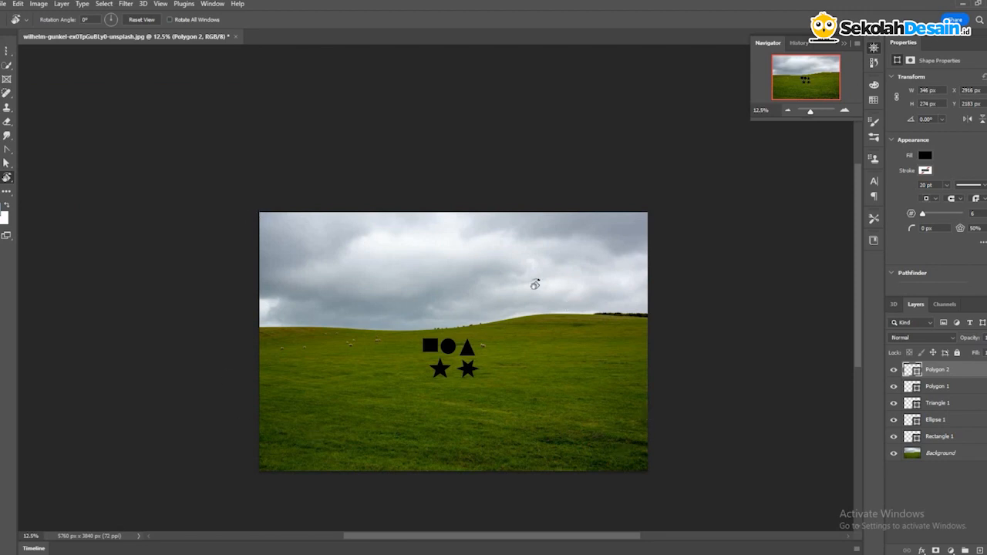
{"action": "left_click_drag", "start_coordinate": [311, 229], "coordinate": [440, 192]}
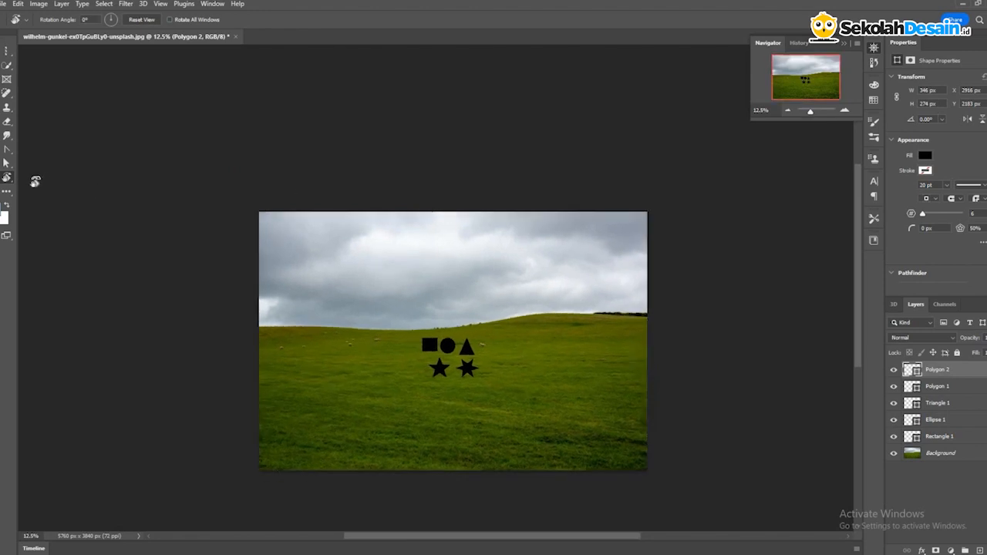
Try the Zoom tool on the photo, zooming in on the sky to 100% and back out to about 16%
{"action": "double_click", "coordinate": [1, 192]}
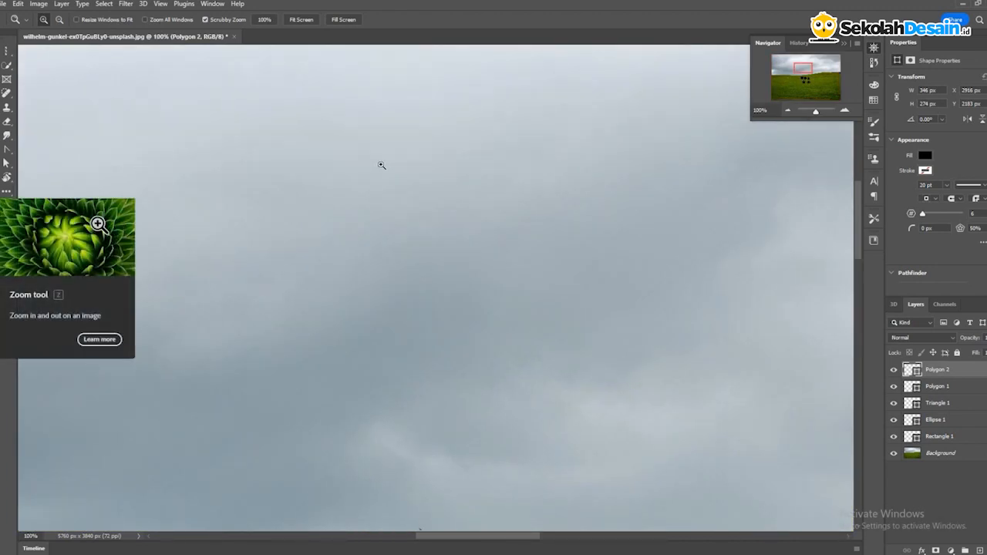
{"action": "left_click", "coordinate": [408, 279]}
{"action": "left_click_drag", "start_coordinate": [395, 238], "coordinate": [430, 410]}
{"action": "left_click_drag", "start_coordinate": [397, 119], "coordinate": [525, 231]}
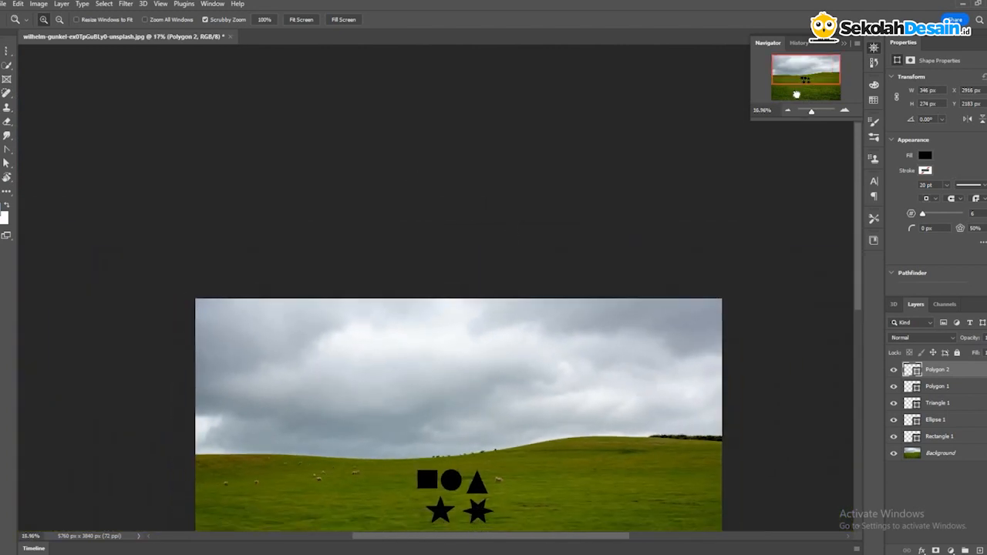
{"action": "left_click_drag", "start_coordinate": [468, 273], "coordinate": [479, 155]}
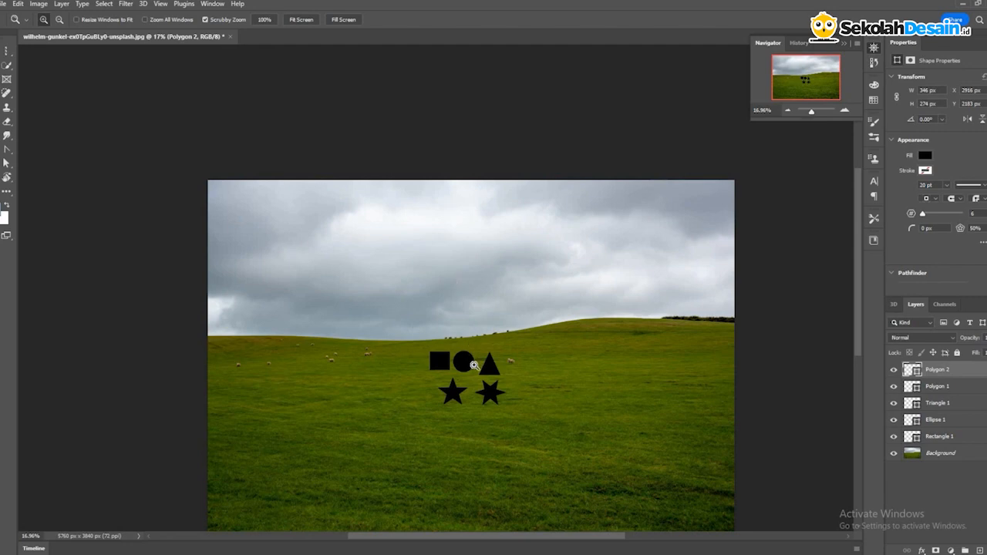
{"action": "left_click_drag", "start_coordinate": [468, 192], "coordinate": [461, 280]}
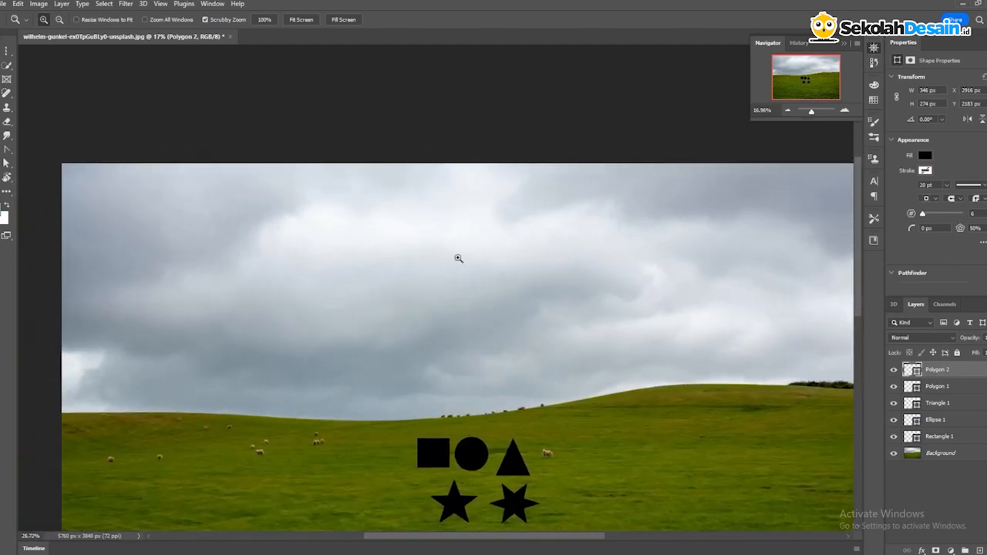
{"action": "scroll", "coordinate": [444, 150], "scroll_direction": "down", "scroll_amount": 5}
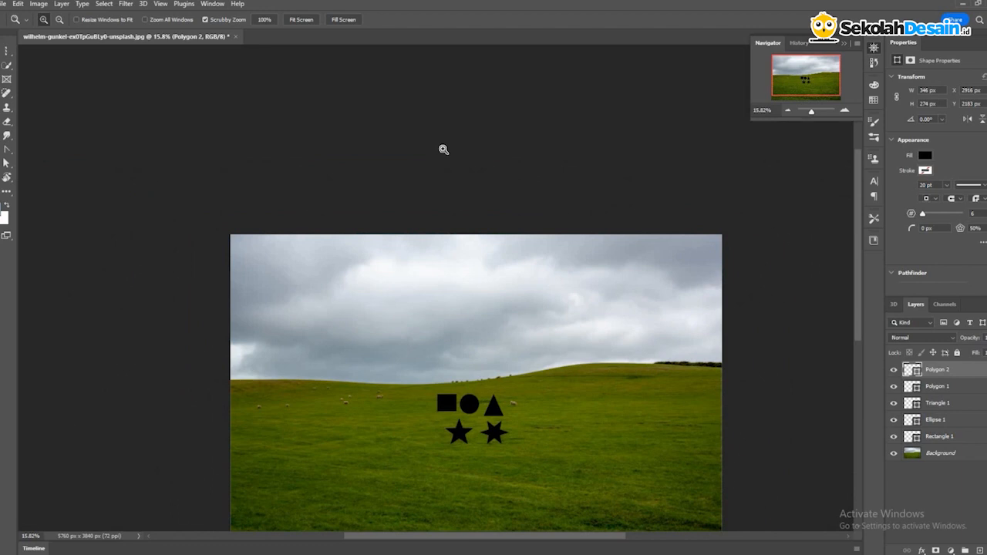